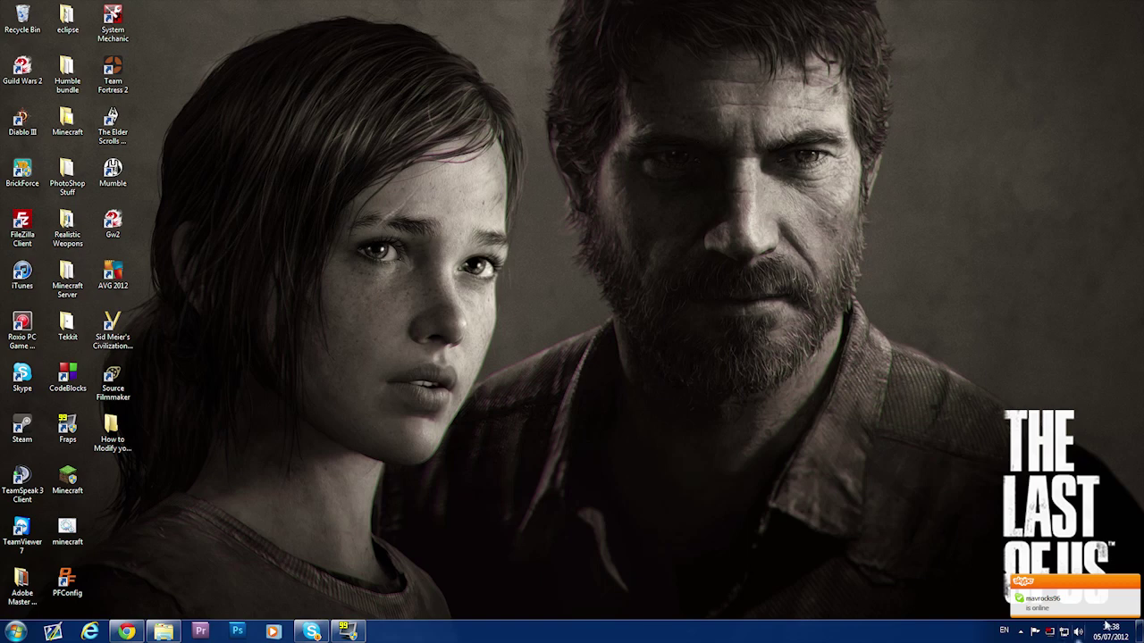
- Open the "What you will need!" document from the desktop folder "How to Modify your Minecraft Like Syndicates"
click(1133, 582)
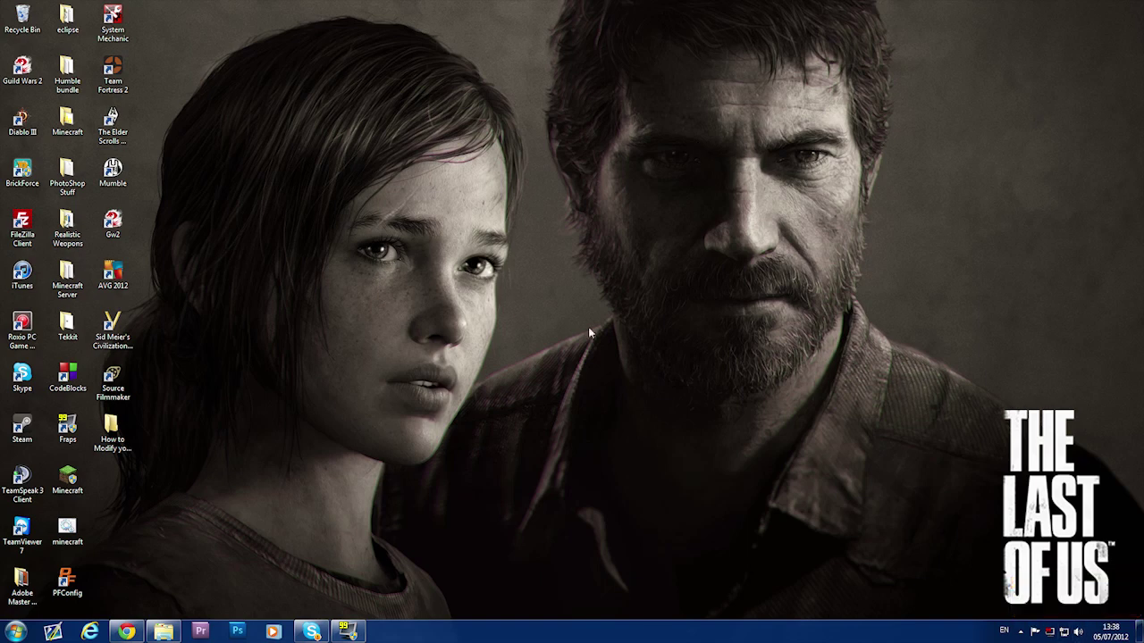
double_click(111, 427)
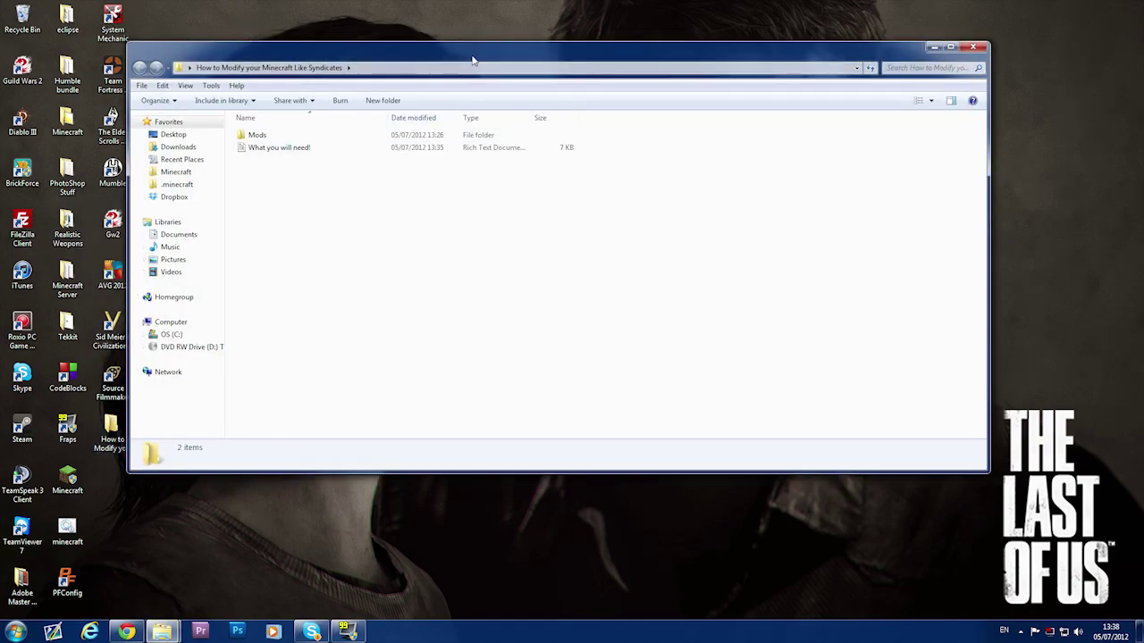
mouse_move(474, 59)
mouse_down()
mouse_move(504, 64)
mouse_move(503, 95)
mouse_move(476, 82)
mouse_up()
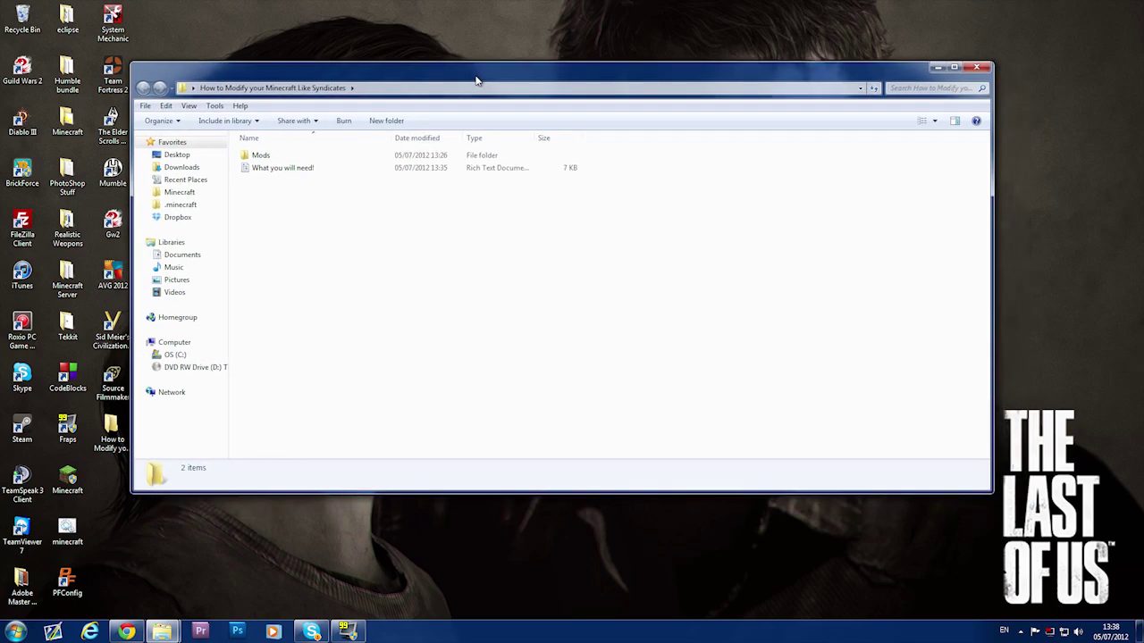
double_click(296, 168)
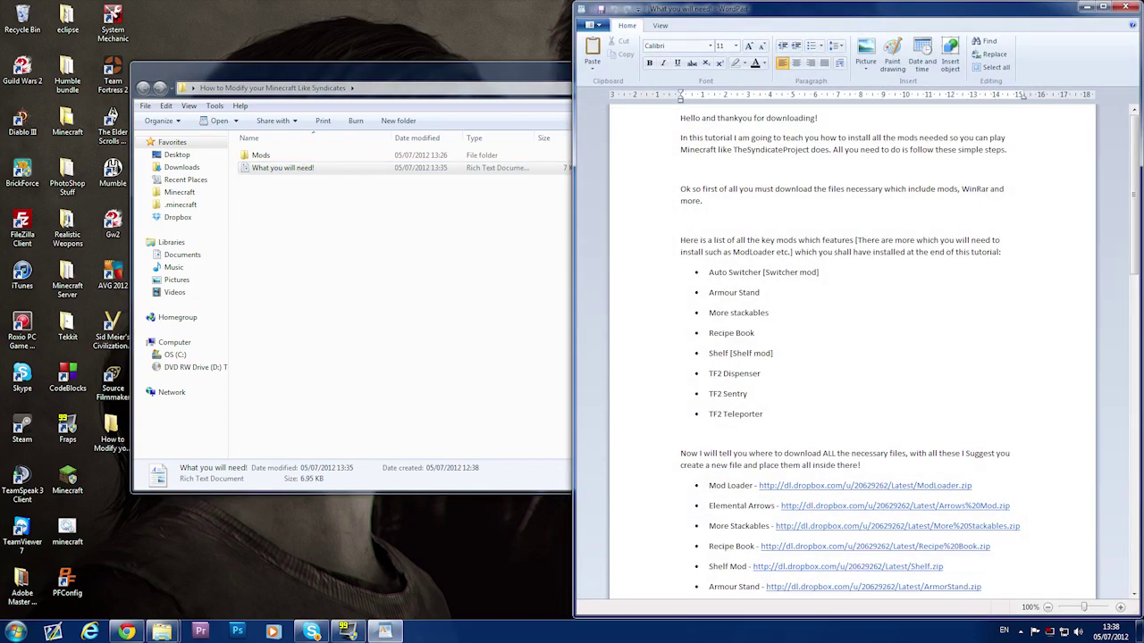
- Skim the "What you will need!" document from the mod list through the installation instructions to the download links
scroll(909, 353, down, 5)
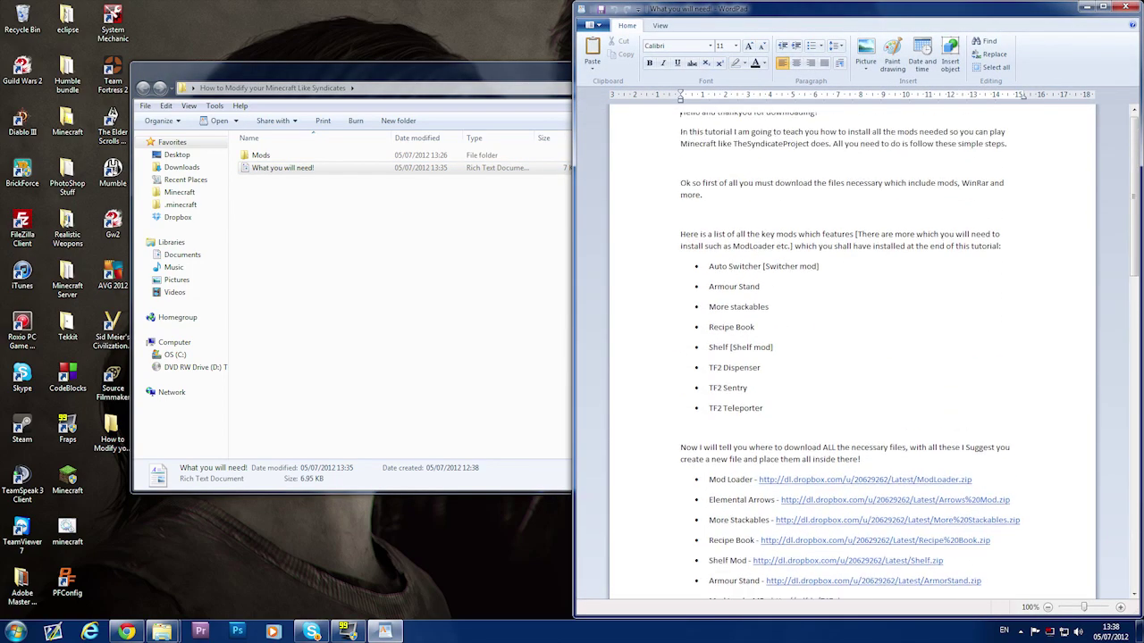
scroll(848, 357, up, 5)
scroll(893, 357, down, 20)
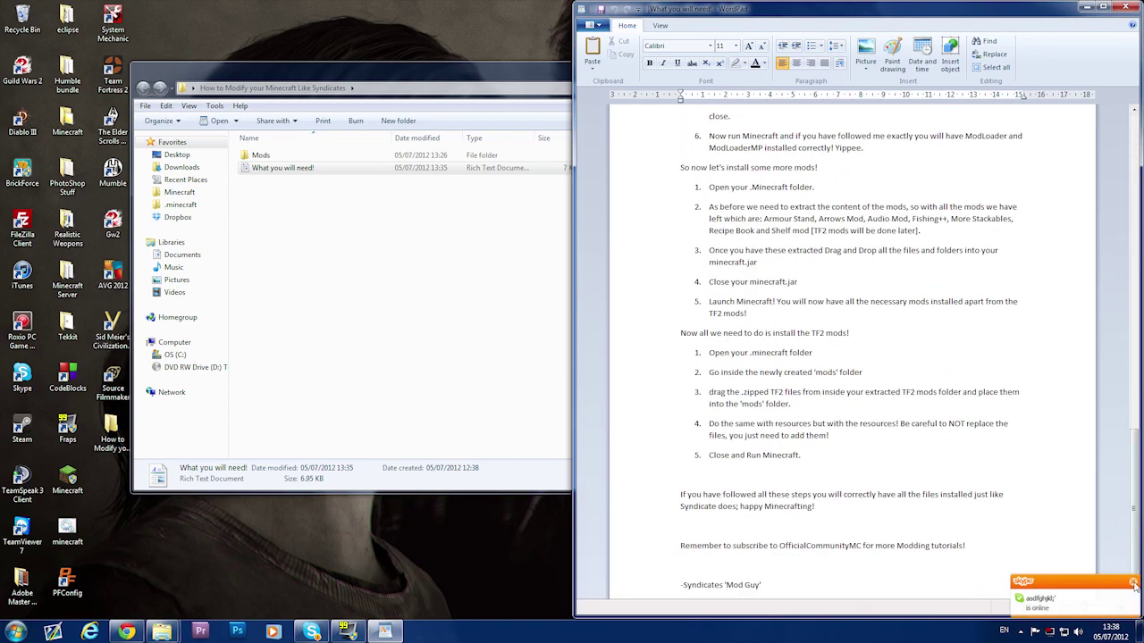
scroll(849, 357, up, 20)
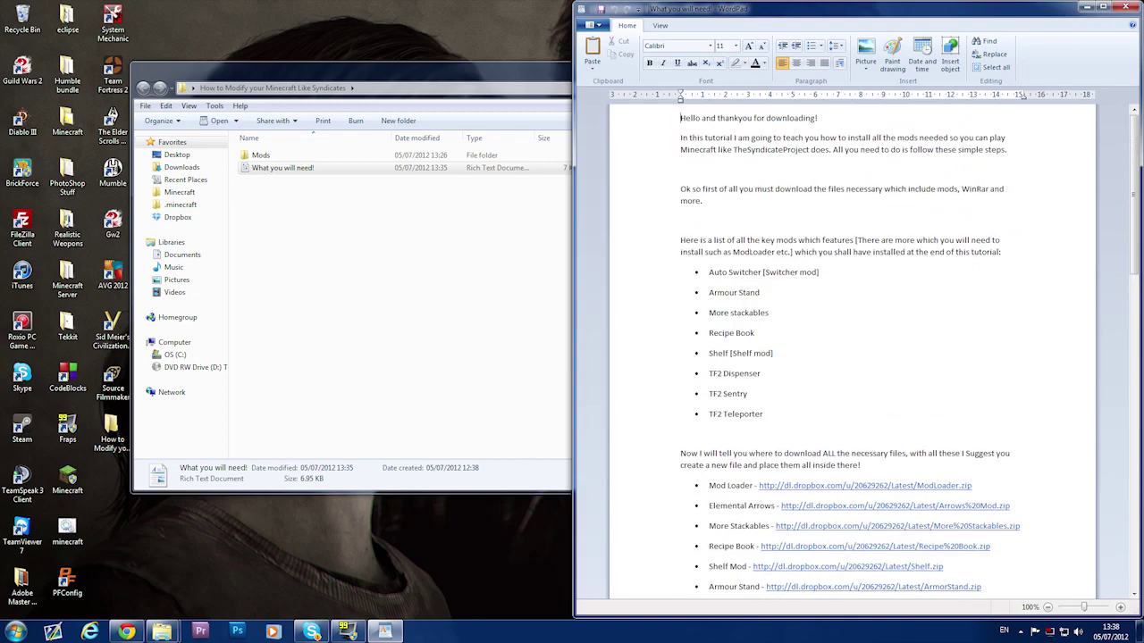
scroll(849, 357, down, 5)
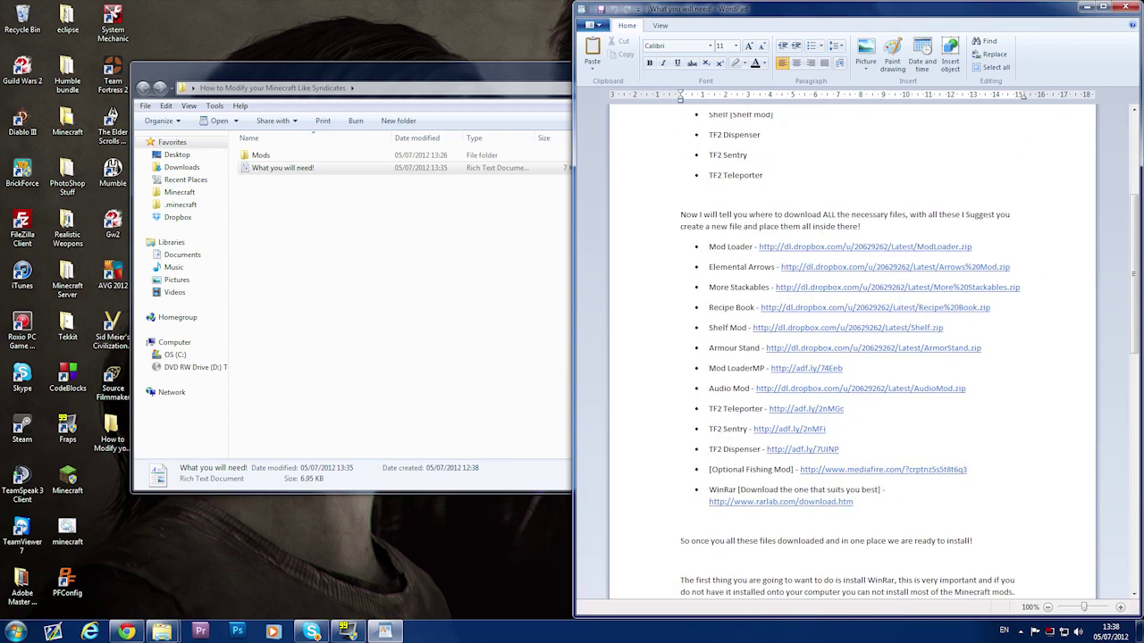
scroll(849, 358, down, 4)
- Open the Mods folder and place its window beside the instructions document
drag(467, 76, 396, 81)
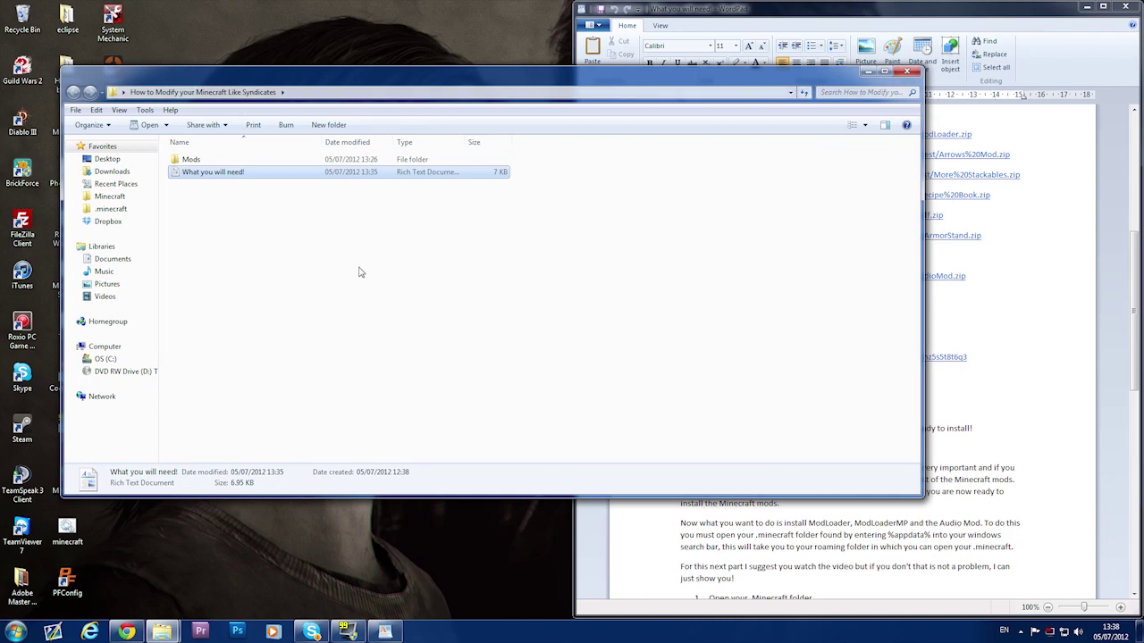
drag(326, 69, 462, 104)
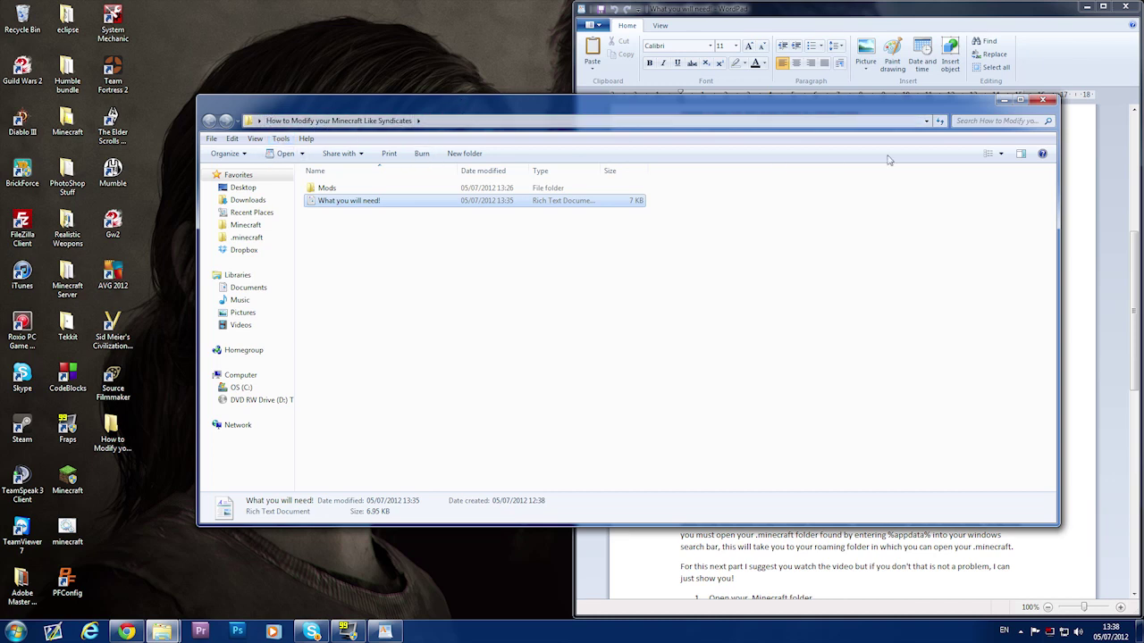
double_click(326, 188)
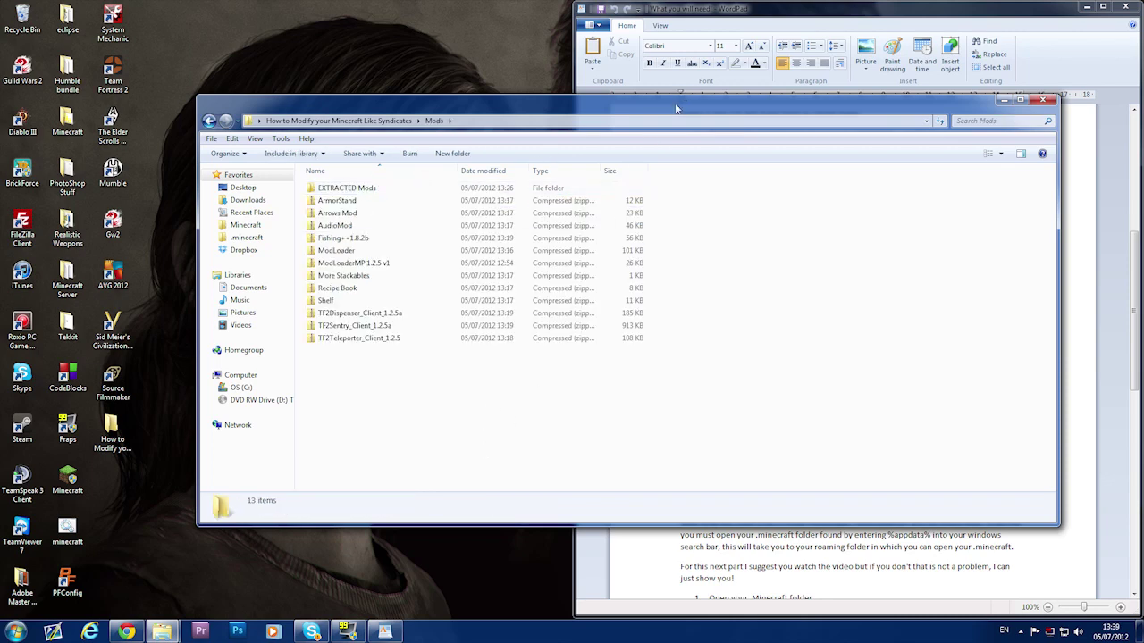
drag(677, 108, 550, 49)
- Review the document's key mods and download links against the archives in the Mods folder
click(754, 278)
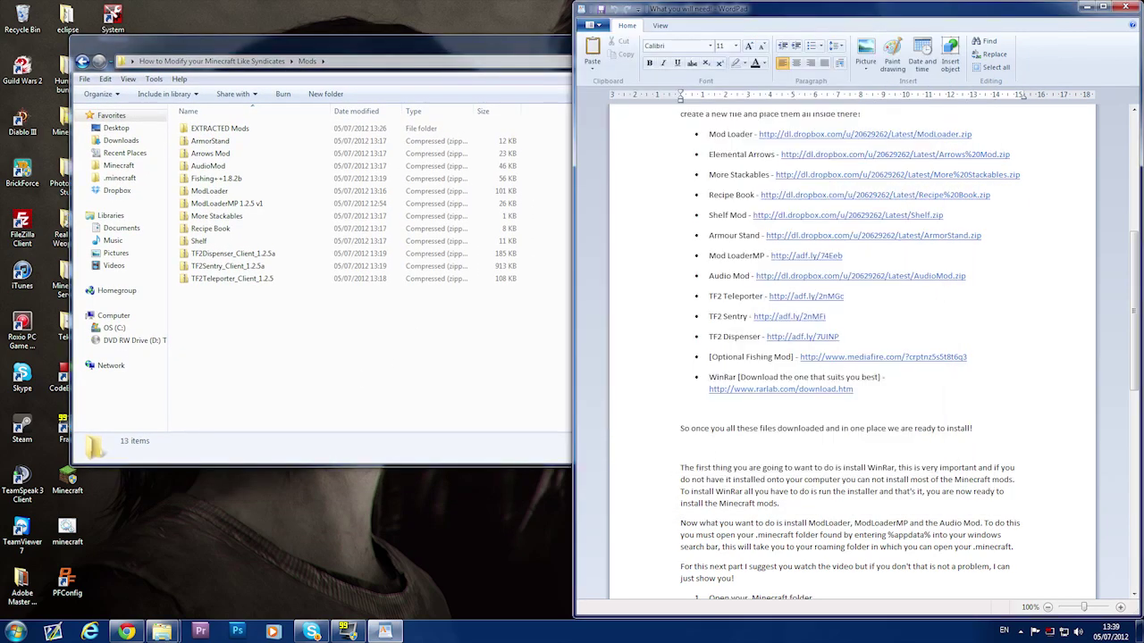
scroll(848, 358, up, 1)
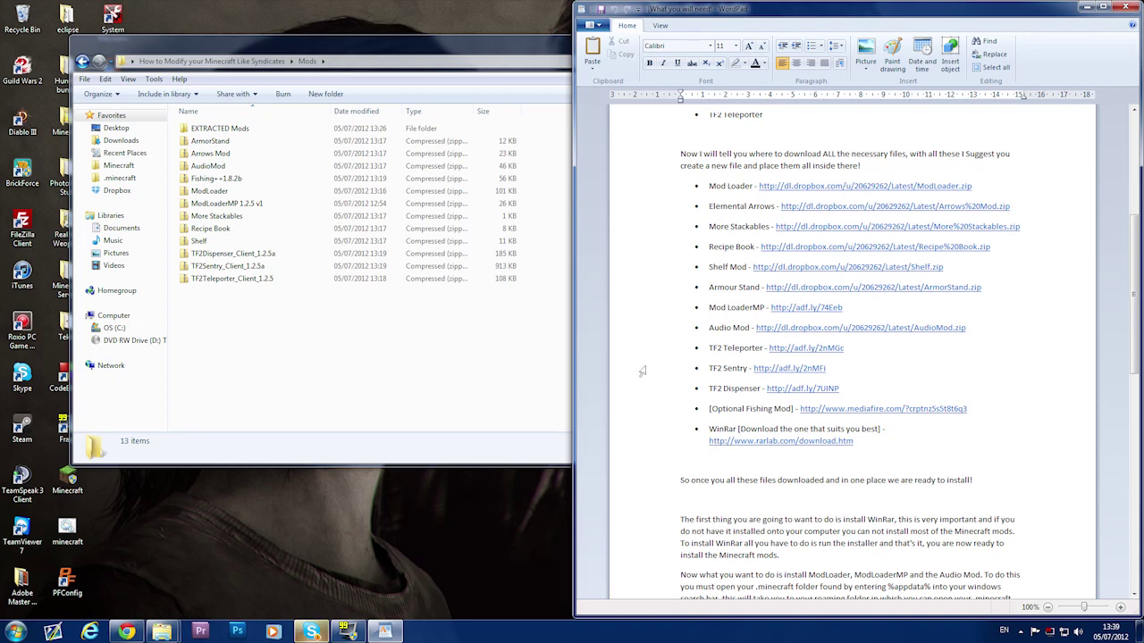
drag(1133, 290, 1124, 163)
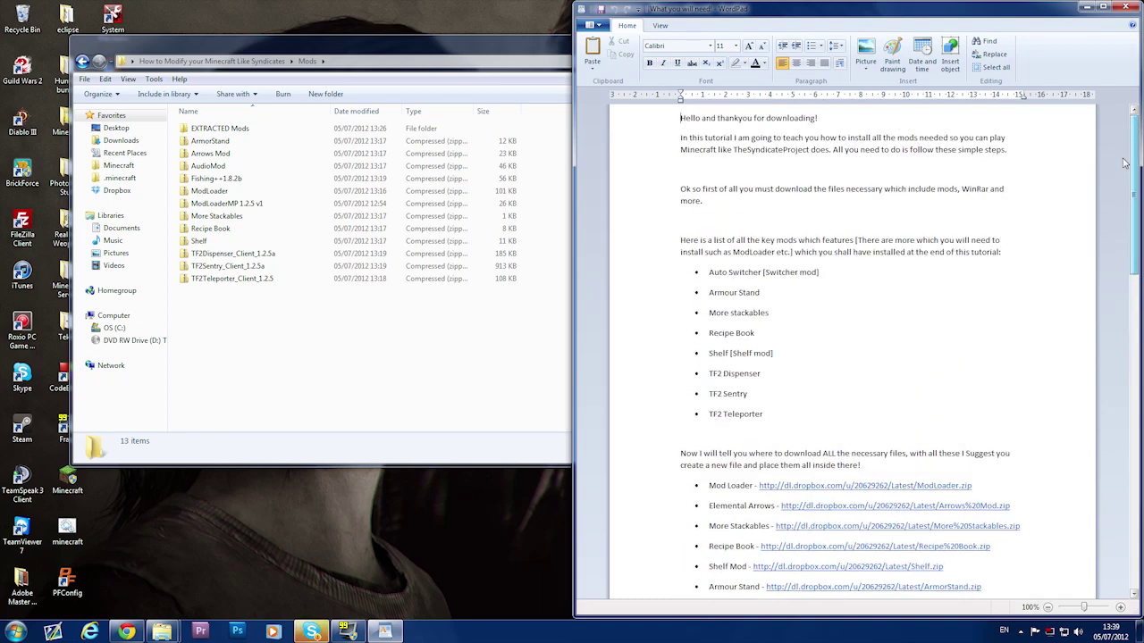
click(327, 411)
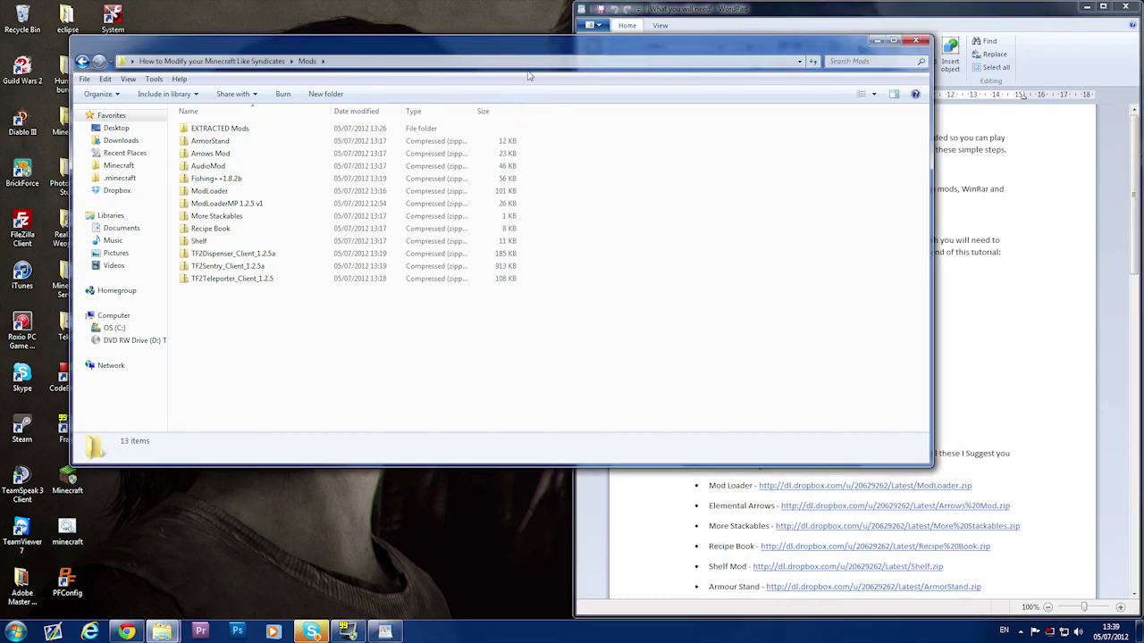
click(1021, 94)
scroll(1021, 94, down, 5)
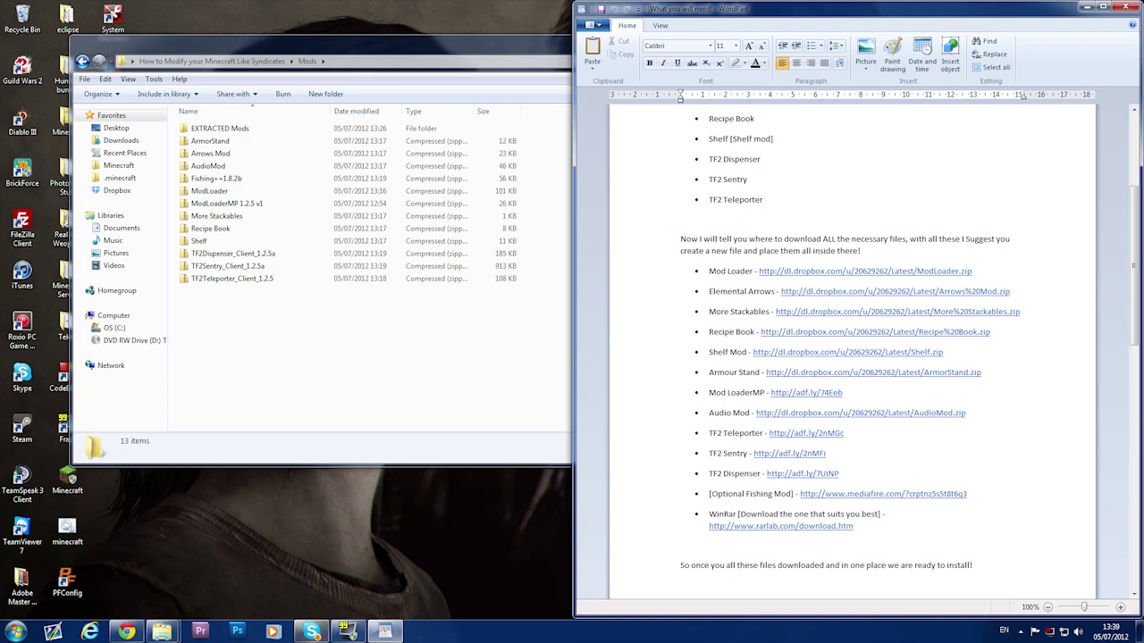
- Minimize the Mods folder window and close the already open .minecraft folder window
click(403, 362)
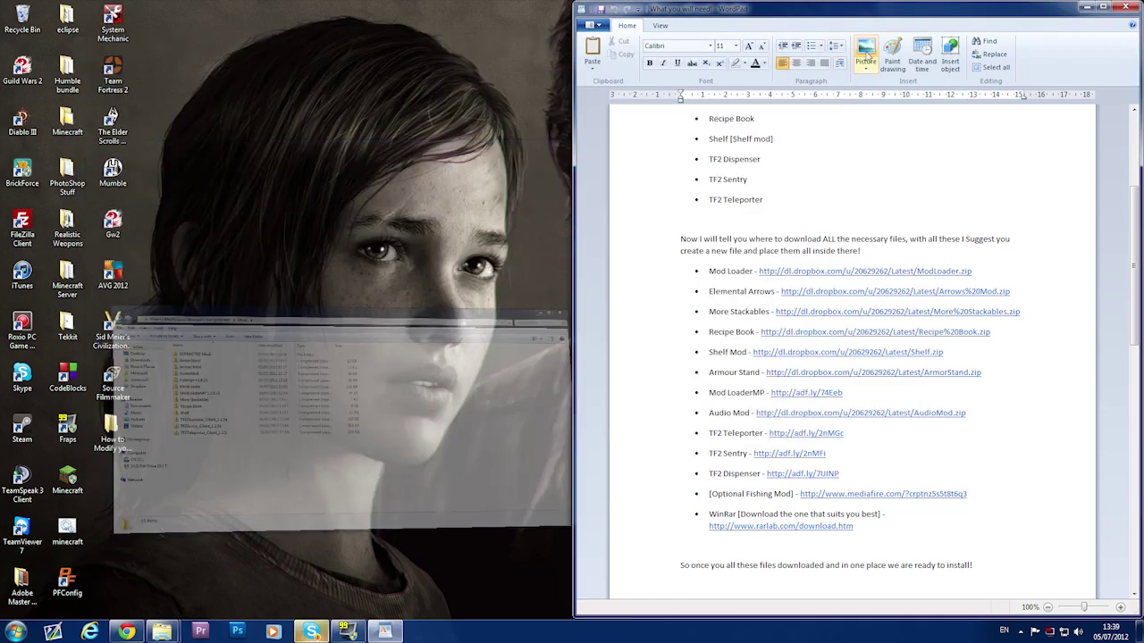
click(877, 40)
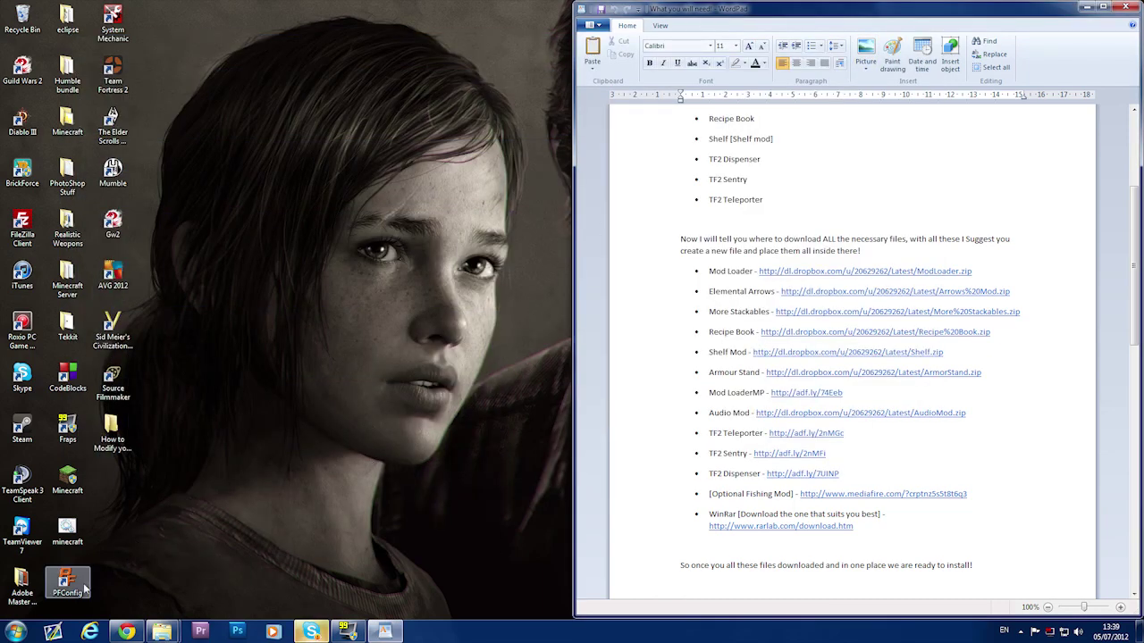
click(166, 629)
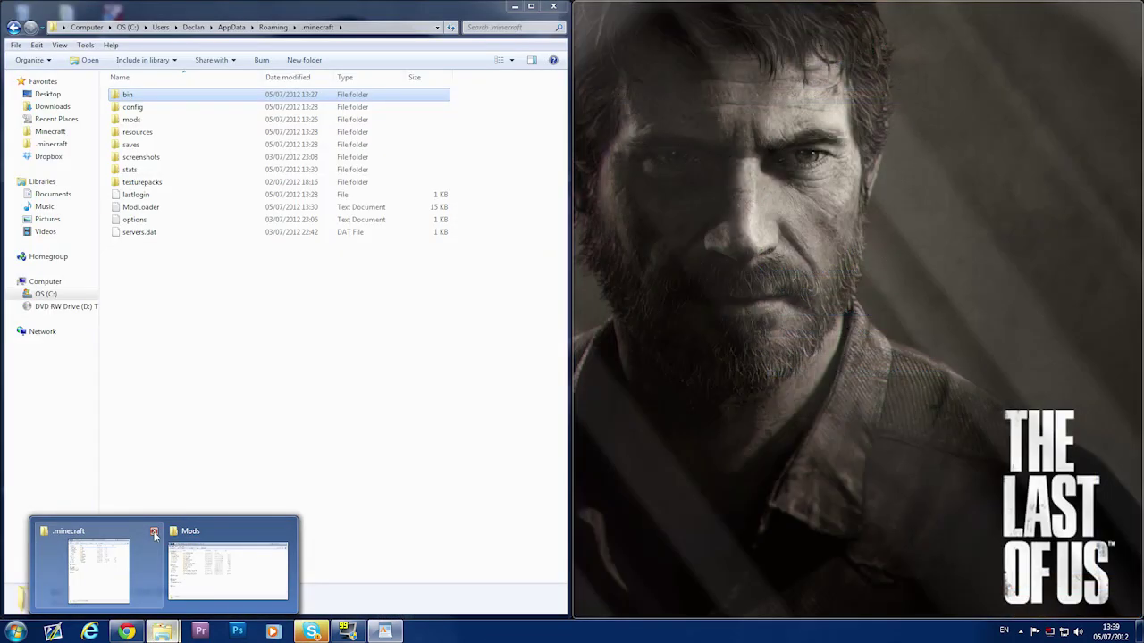
click(152, 533)
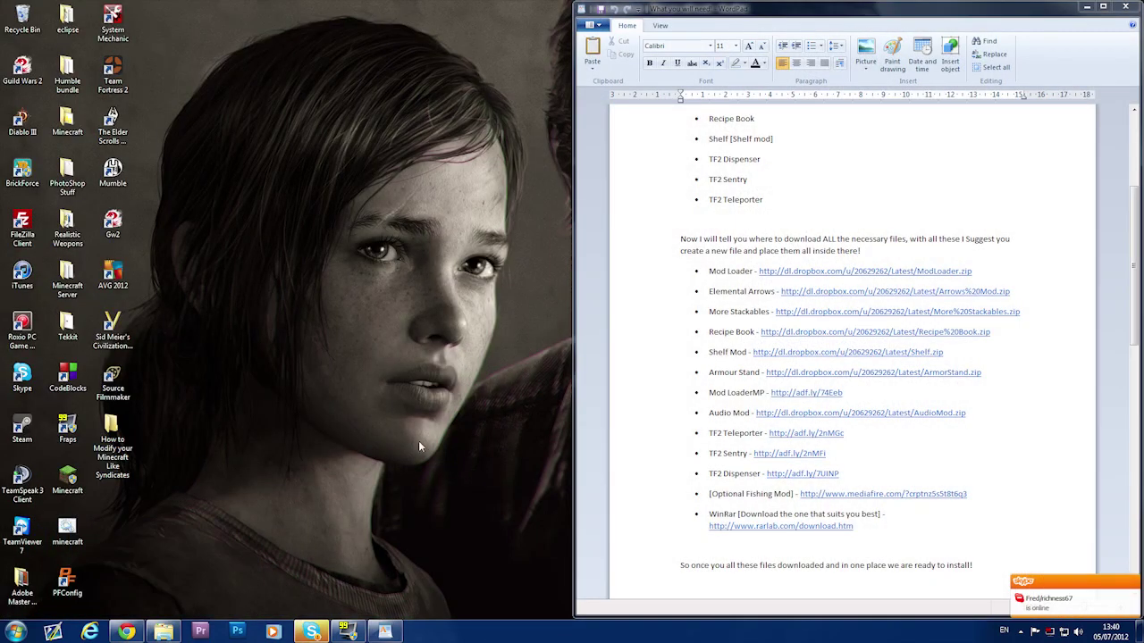
- Search Windows for %appdata%, open the Roaming folder and go into .minecraft
click(16, 631)
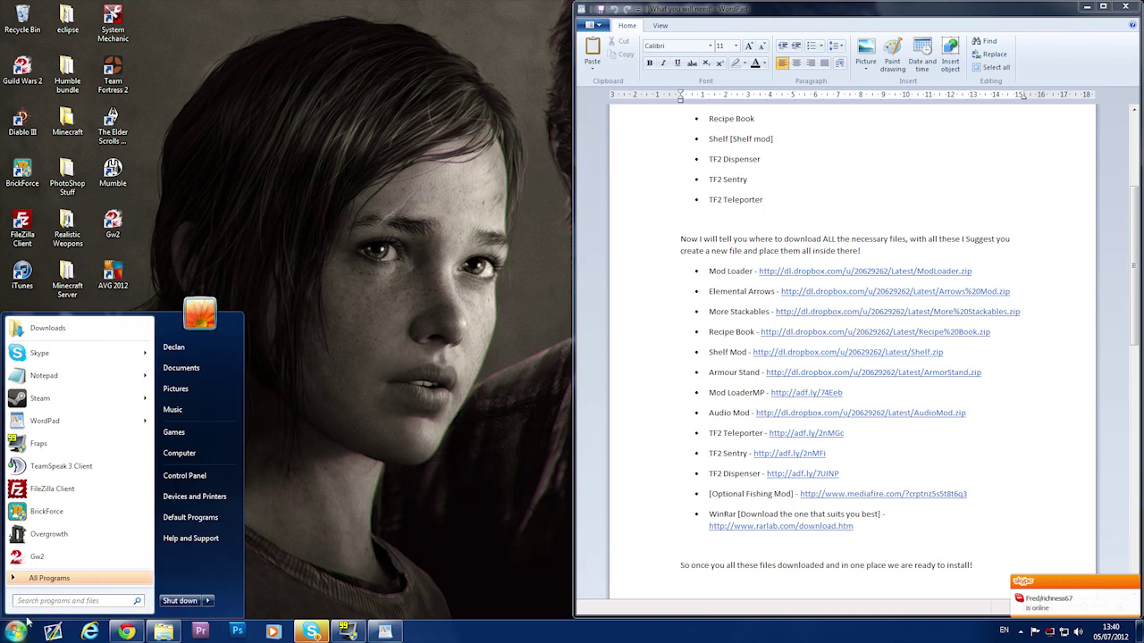
text(%app)
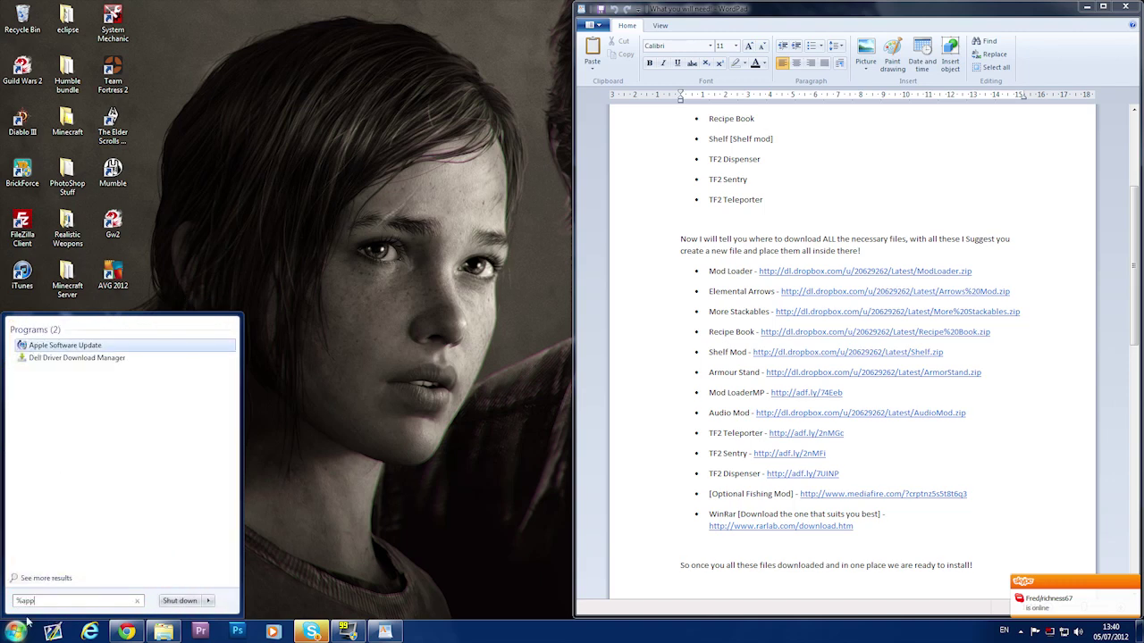
text(data)
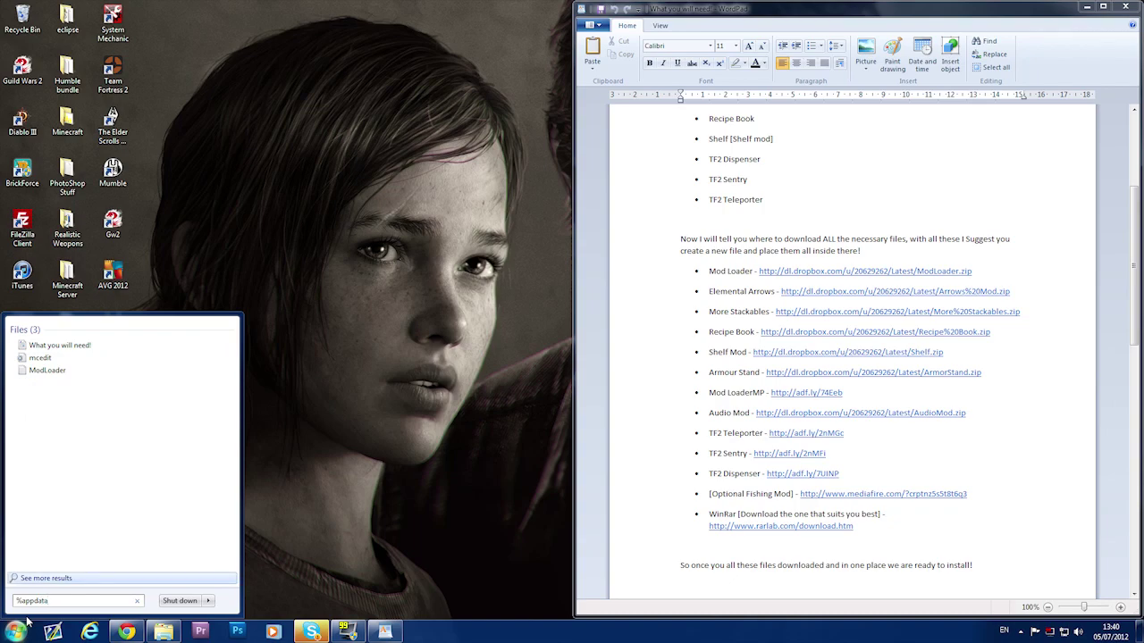
text(%)
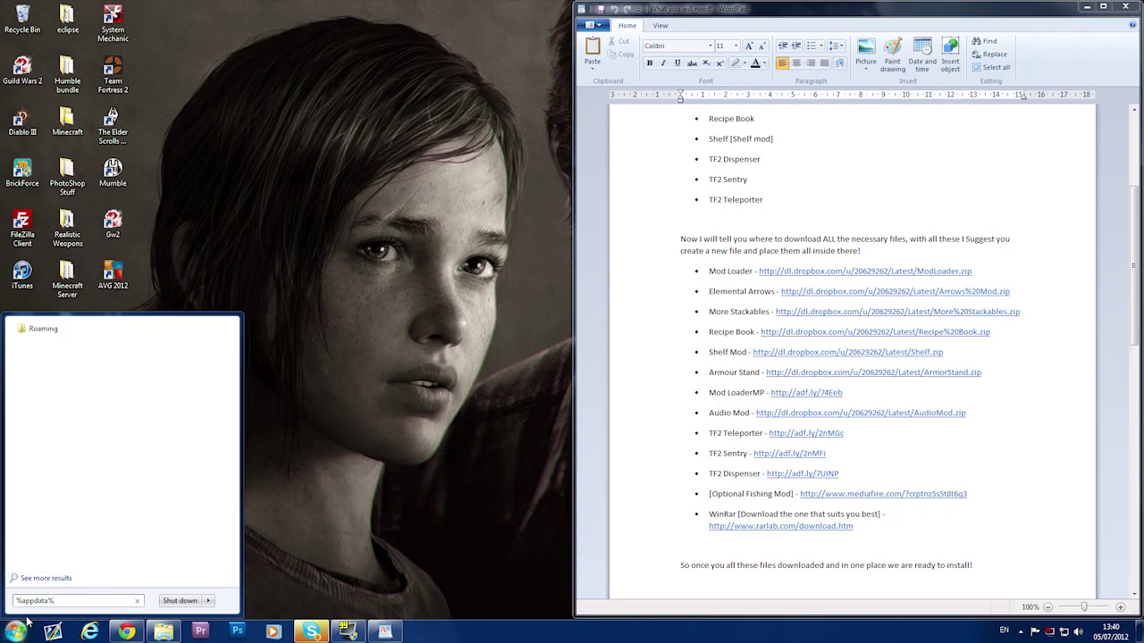
click(40, 328)
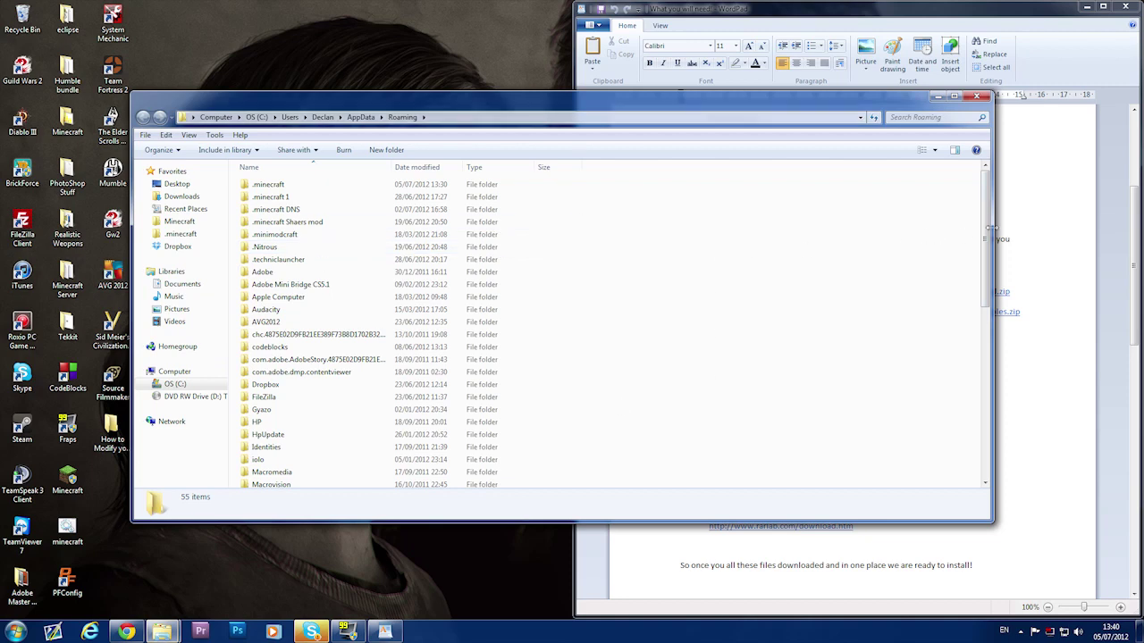
drag(988, 231, 987, 200)
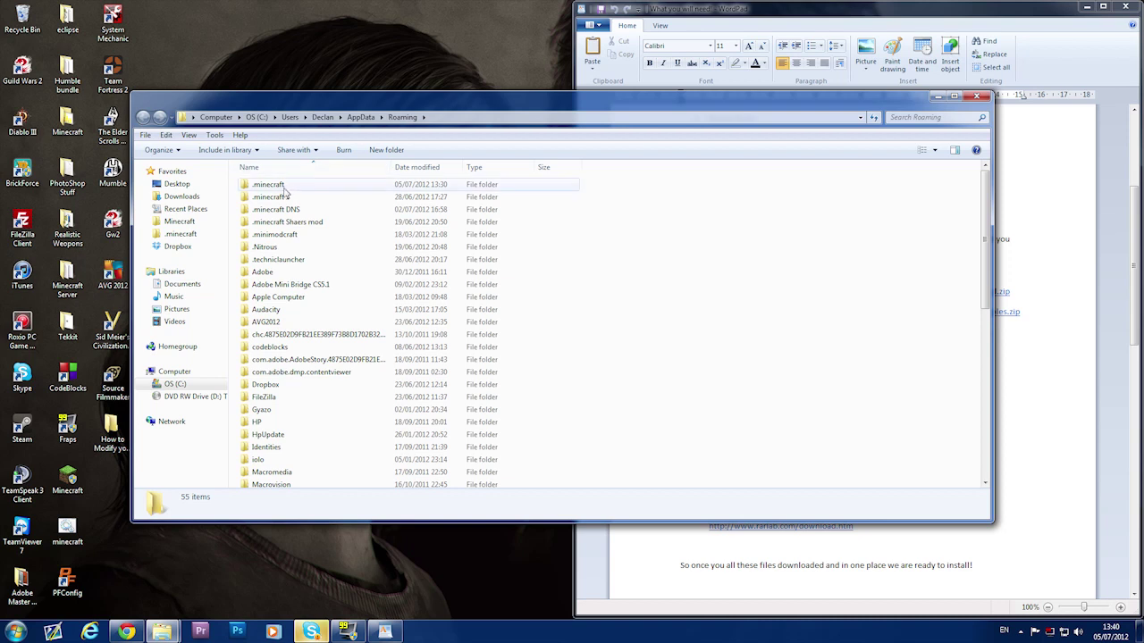
double_click(283, 188)
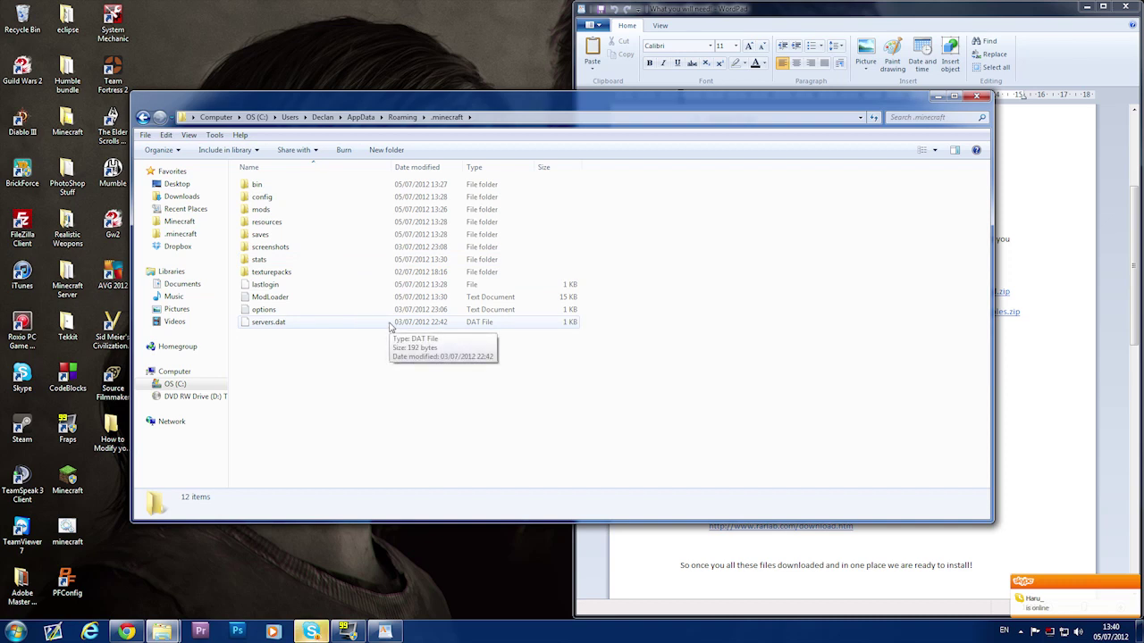
- Delete the options and ModLoader text files and the mods folder from .minecraft
click(287, 309)
key(Delete)
key(Return)
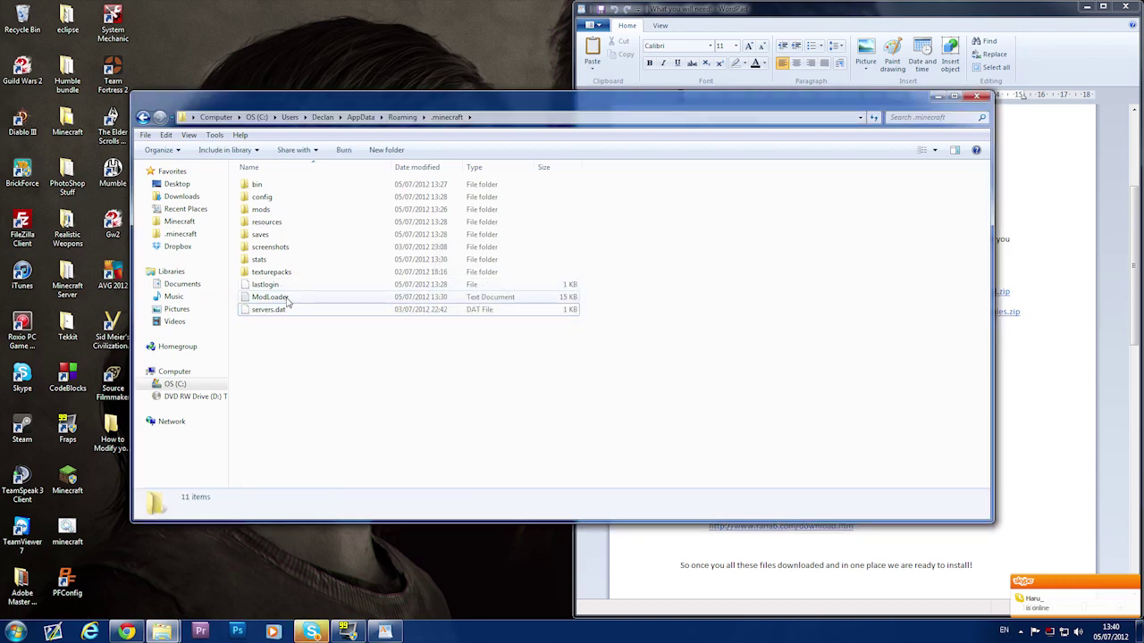
click(286, 299)
key(Delete)
key(Return)
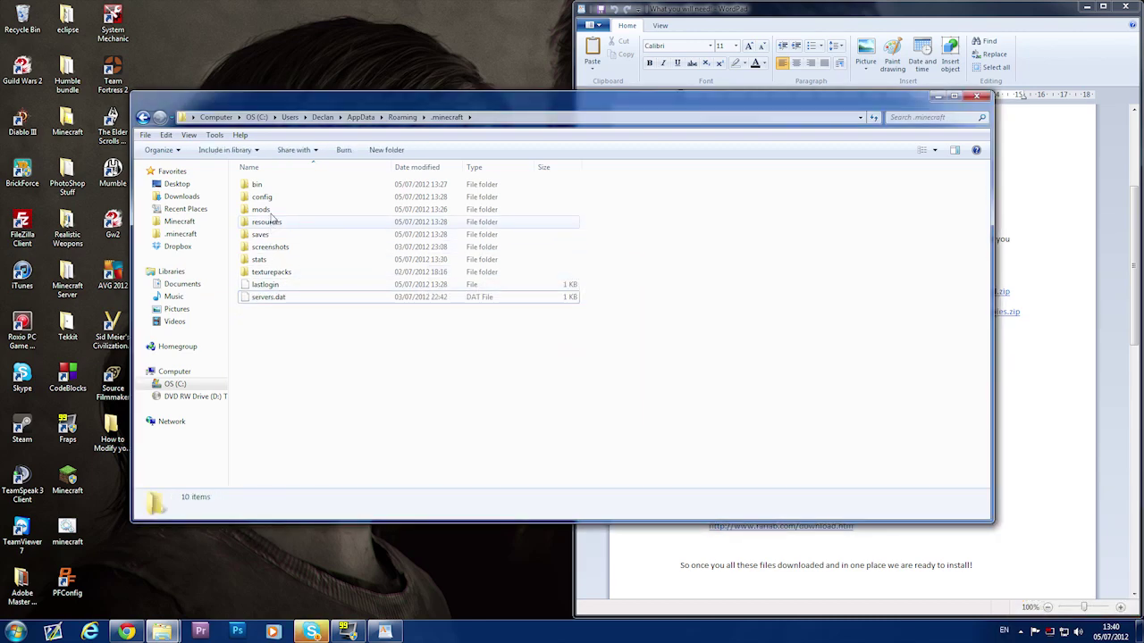
click(270, 211)
key(Delete)
key(Return)
- Delete the minecraft executable jar file from the bin folder inside .minecraft
double_click(284, 184)
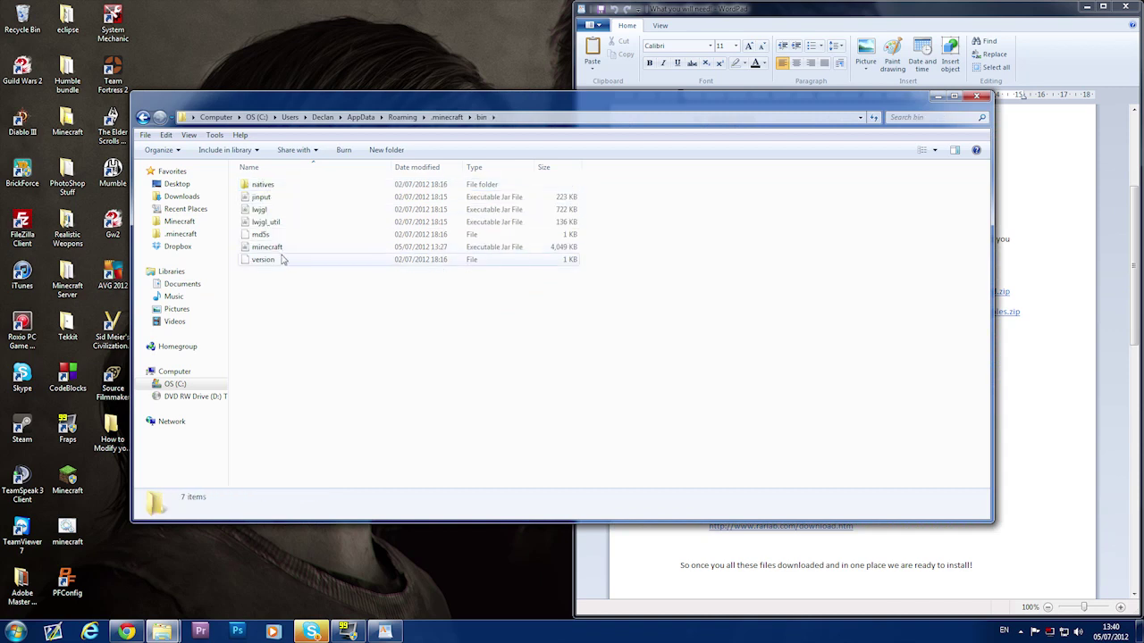
click(278, 248)
key(Delete)
key(Return)
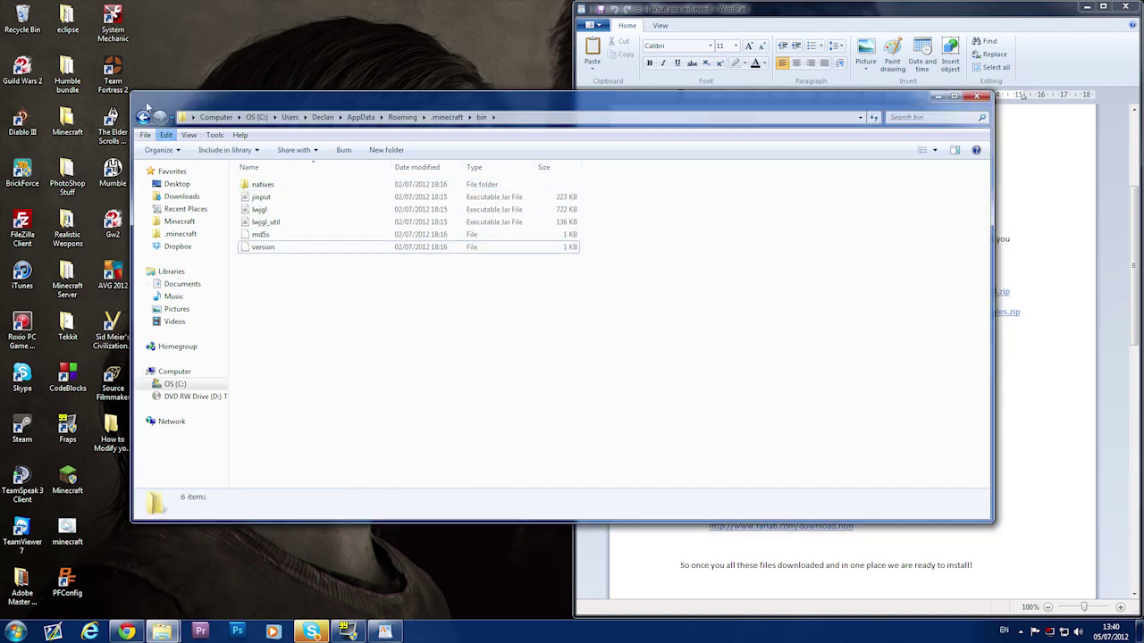
- Delete the resources and config folders from .minecraft and close the folder window
click(143, 118)
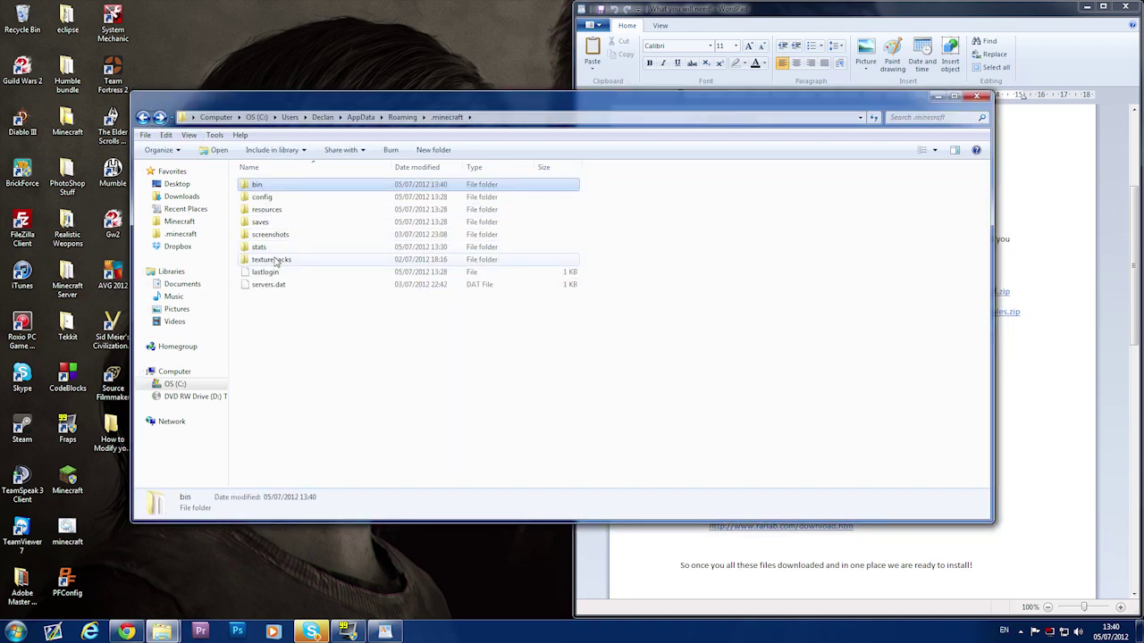
click(275, 209)
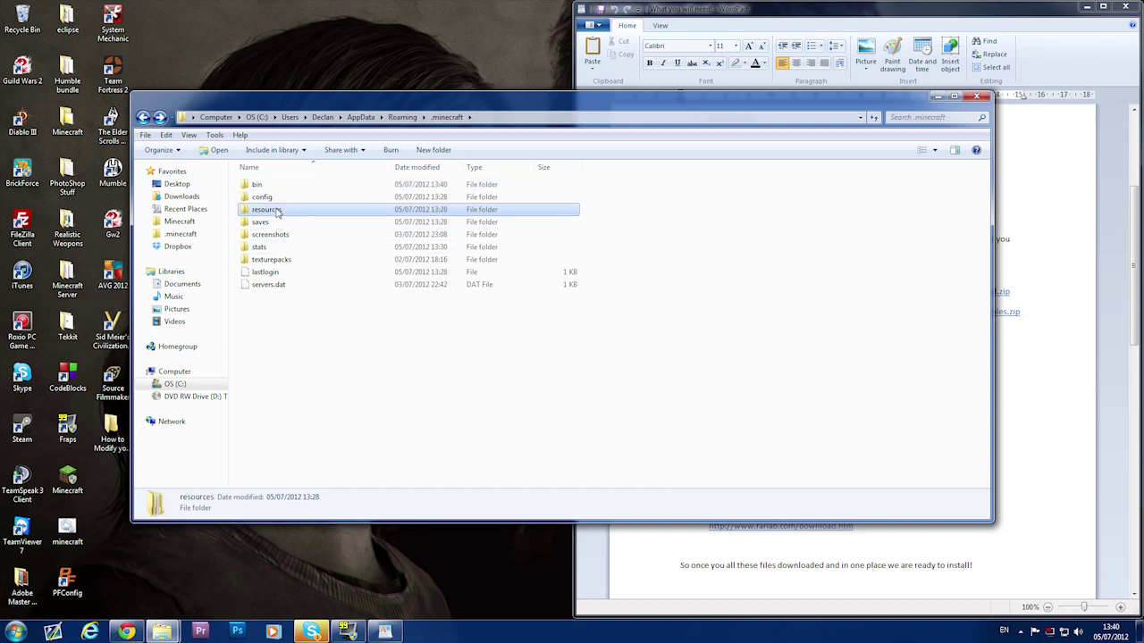
key(Delete)
key(Return)
click(275, 198)
key(Delete)
key(Return)
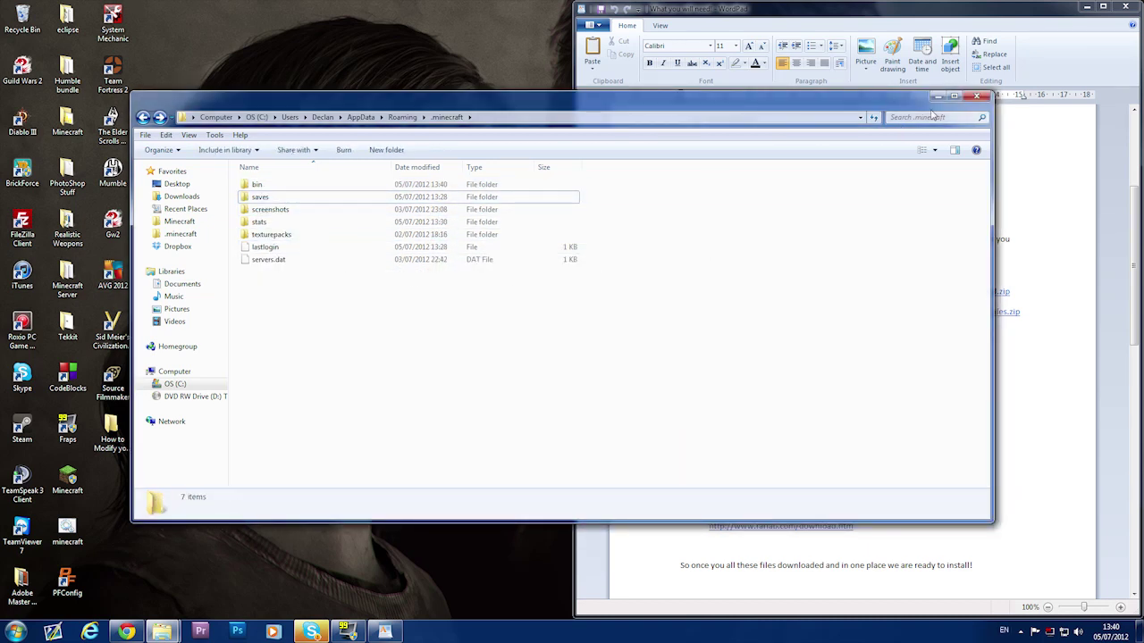
click(977, 96)
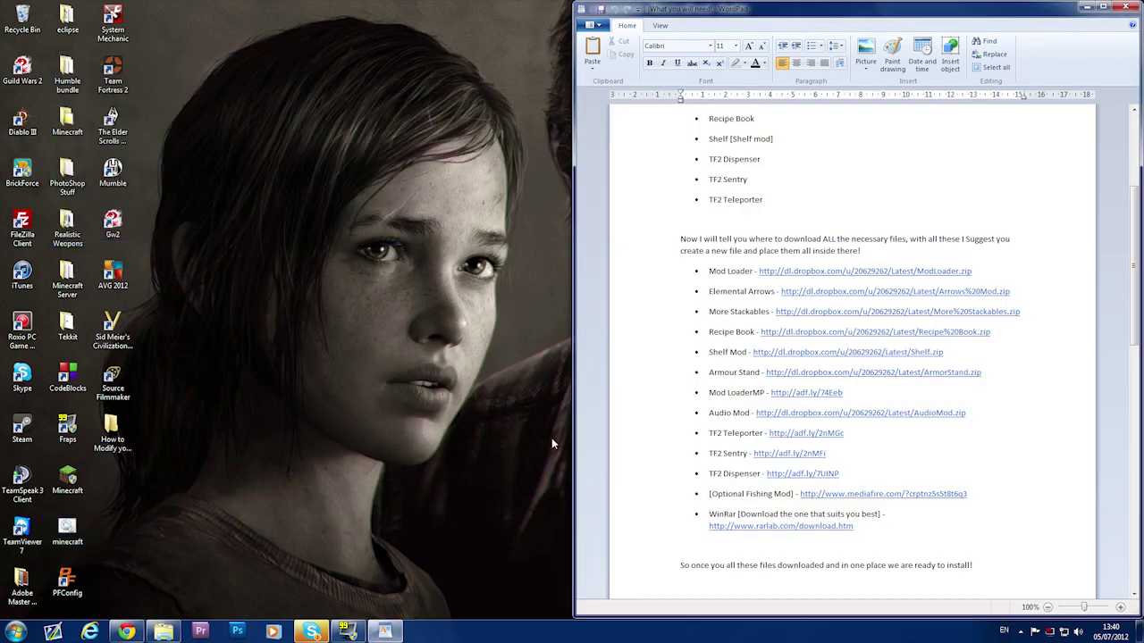
- Force a game update in the Minecraft launcher options and log in with the remembered account
drag(682, 167, 403, 122)
click(517, 374)
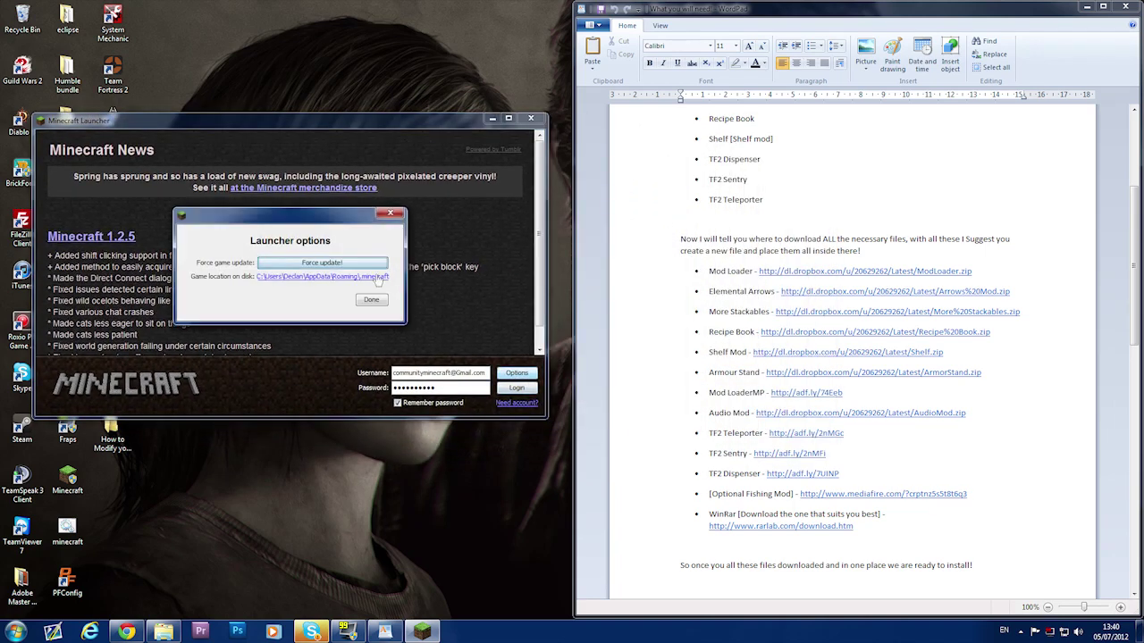
click(370, 299)
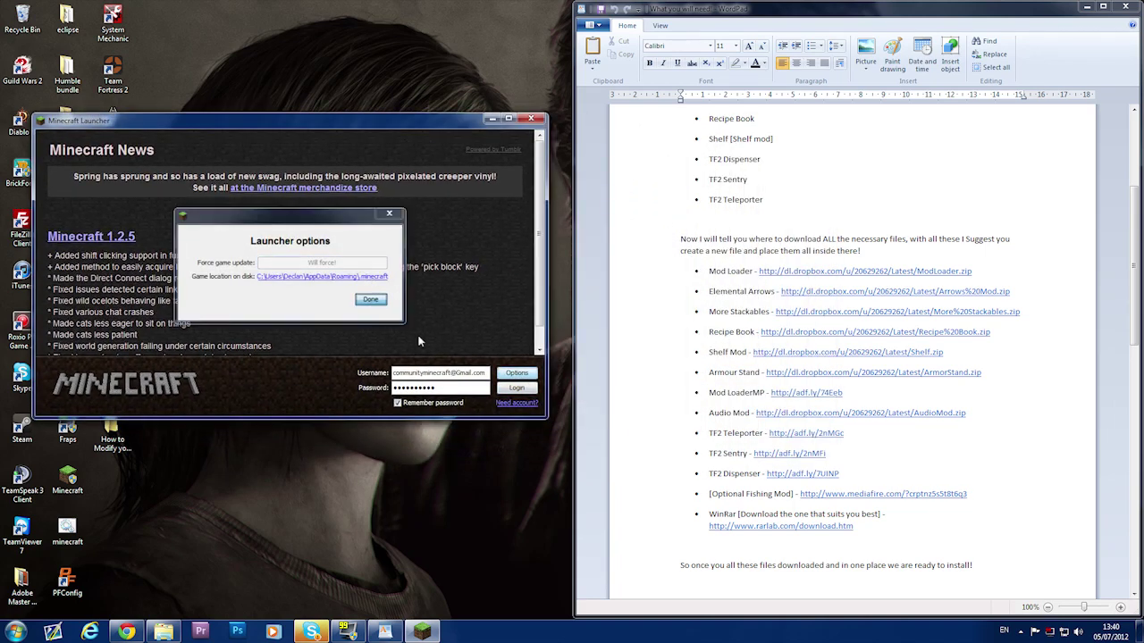
click(517, 389)
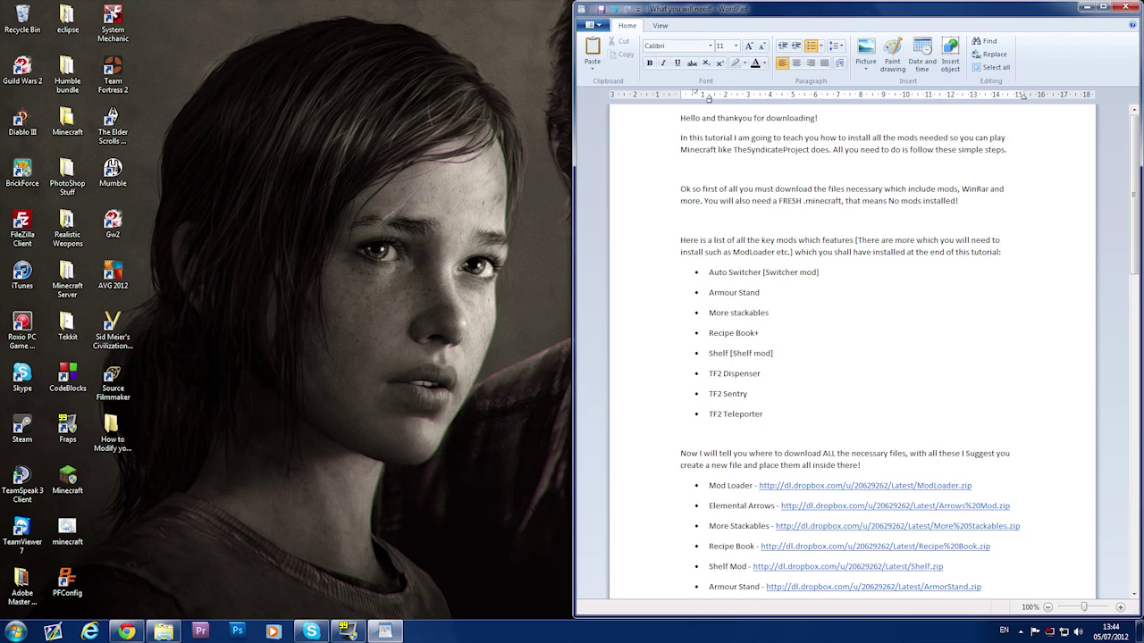
- Review the document's introduction, list of key mods and download links
scroll(849, 358, down, 5)
scroll(849, 357, up, 5)
scroll(851, 349, down, 3)
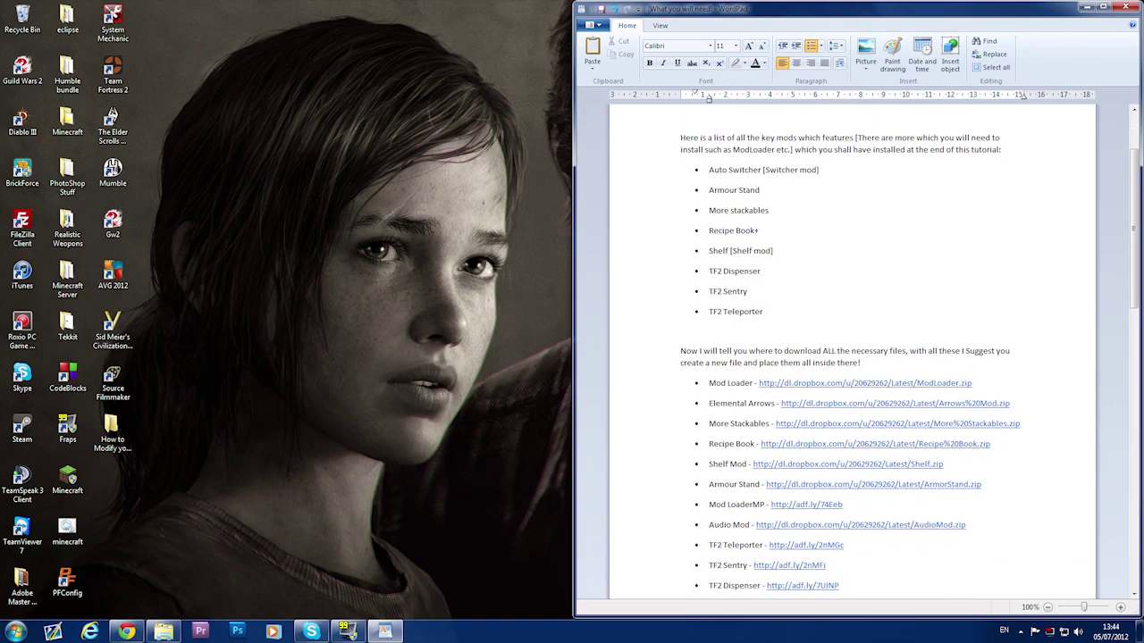
scroll(1098, 356, up, 3)
scroll(1098, 355, down, 10)
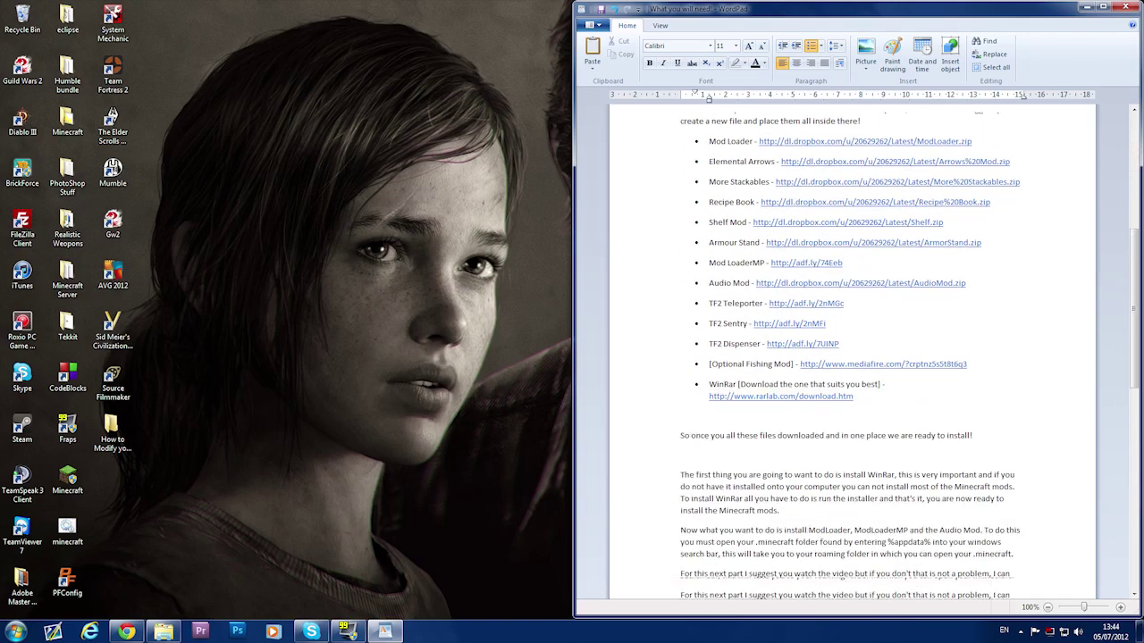
scroll(1098, 355, up, 6)
scroll(908, 357, down, 2)
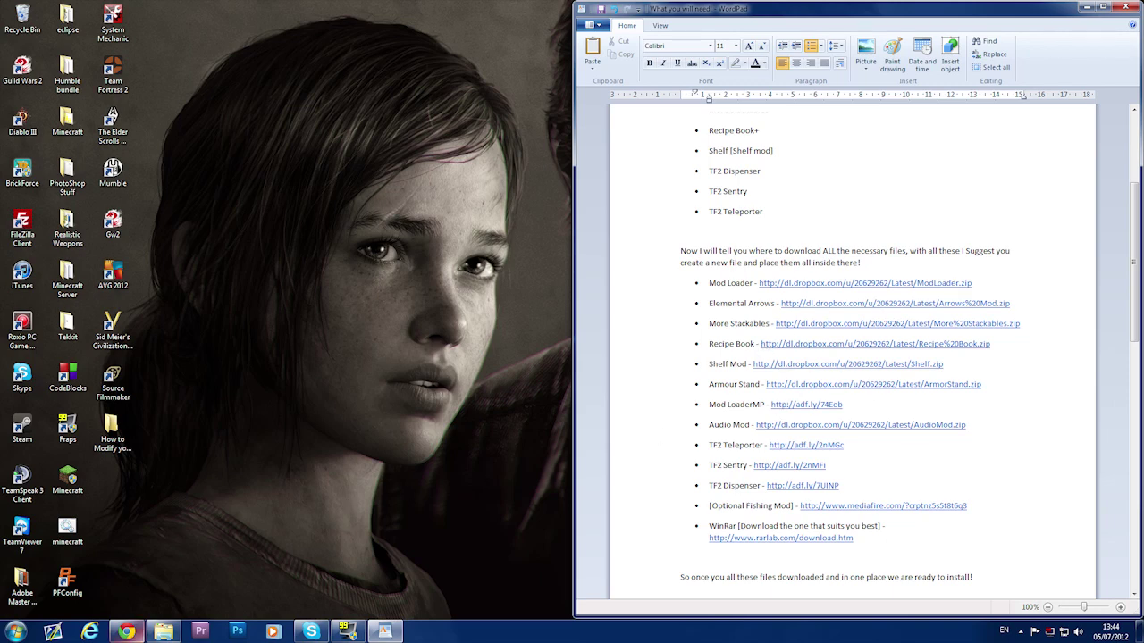
- Arrange the Mods folder and a second folder window side by side, showing .minecraft in the second one
click(163, 631)
drag(364, 51, 1143, 125)
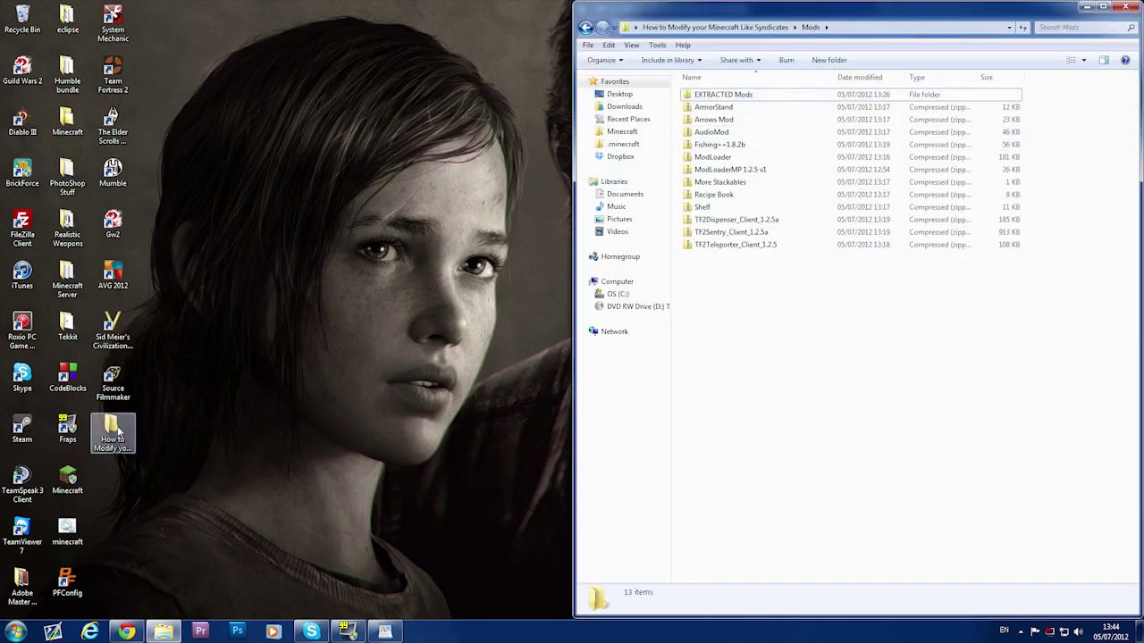
double_click(67, 326)
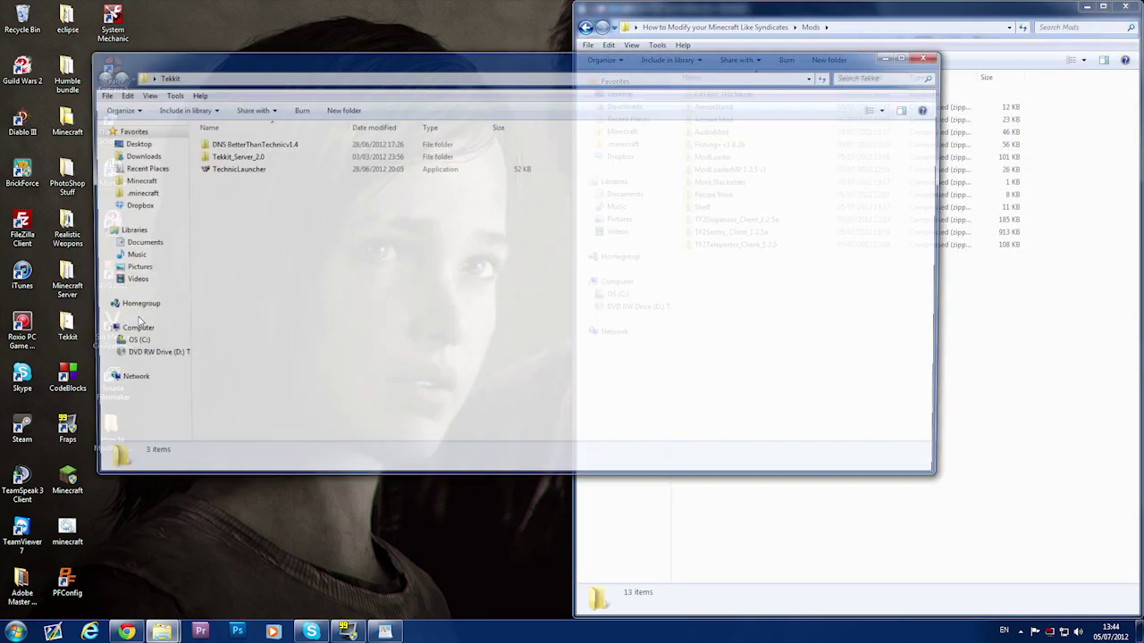
drag(304, 81, 4, 85)
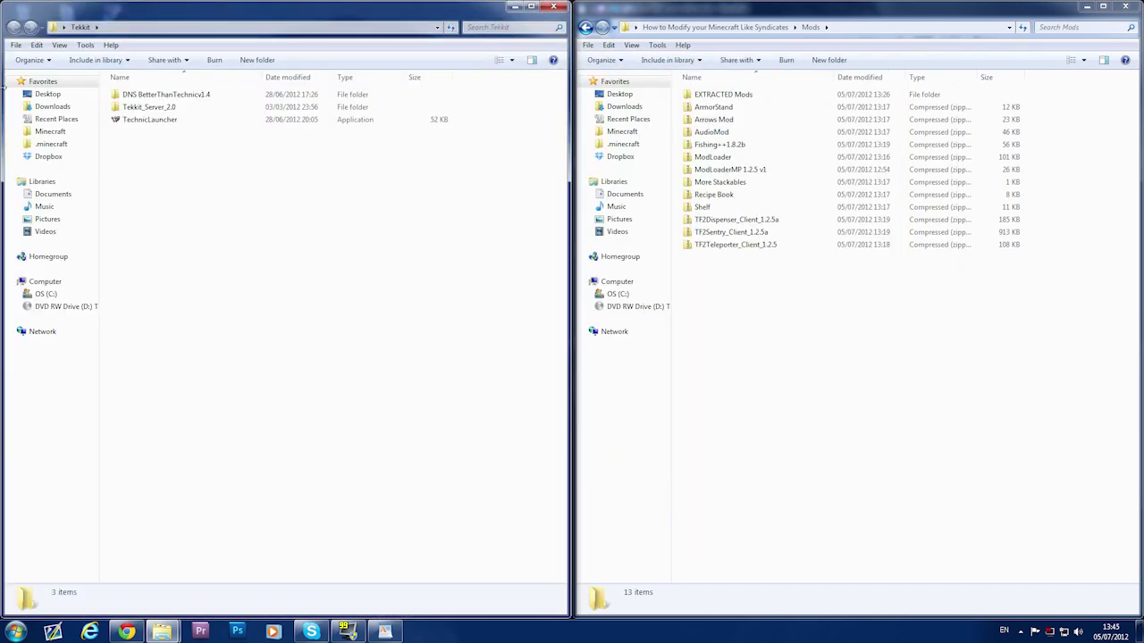
click(52, 144)
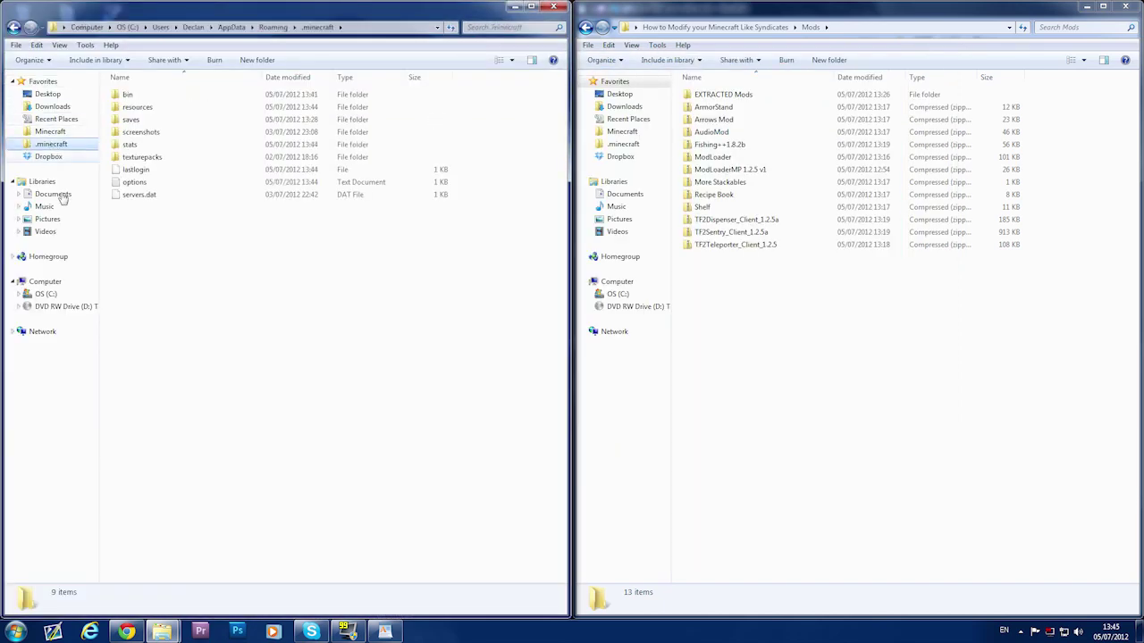
click(931, 459)
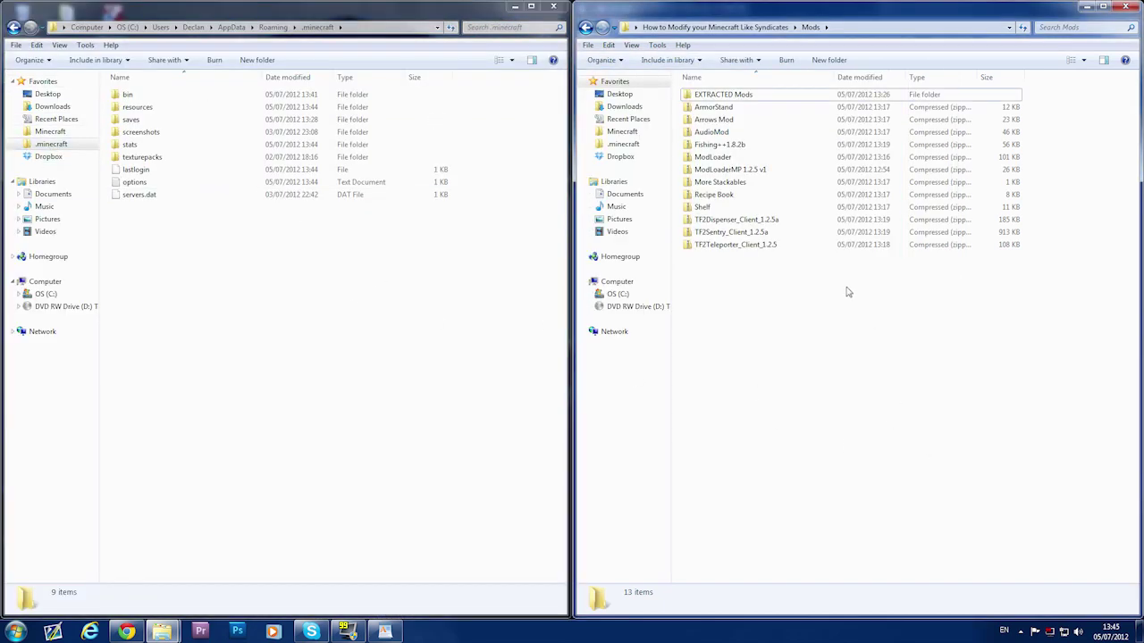
click(740, 159)
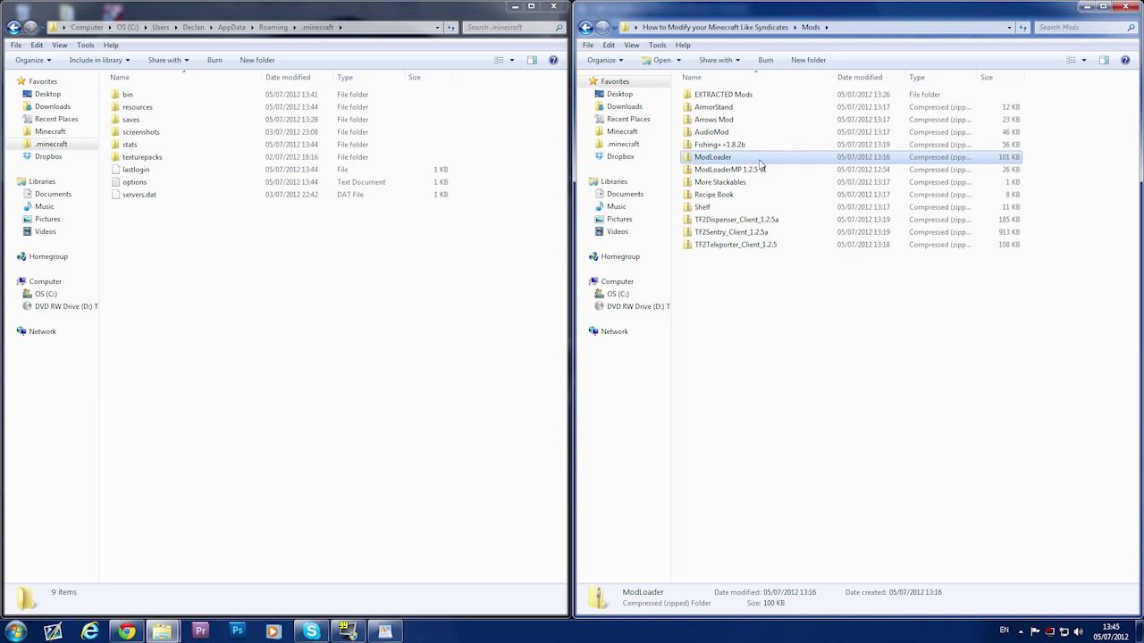
right_click(757, 164)
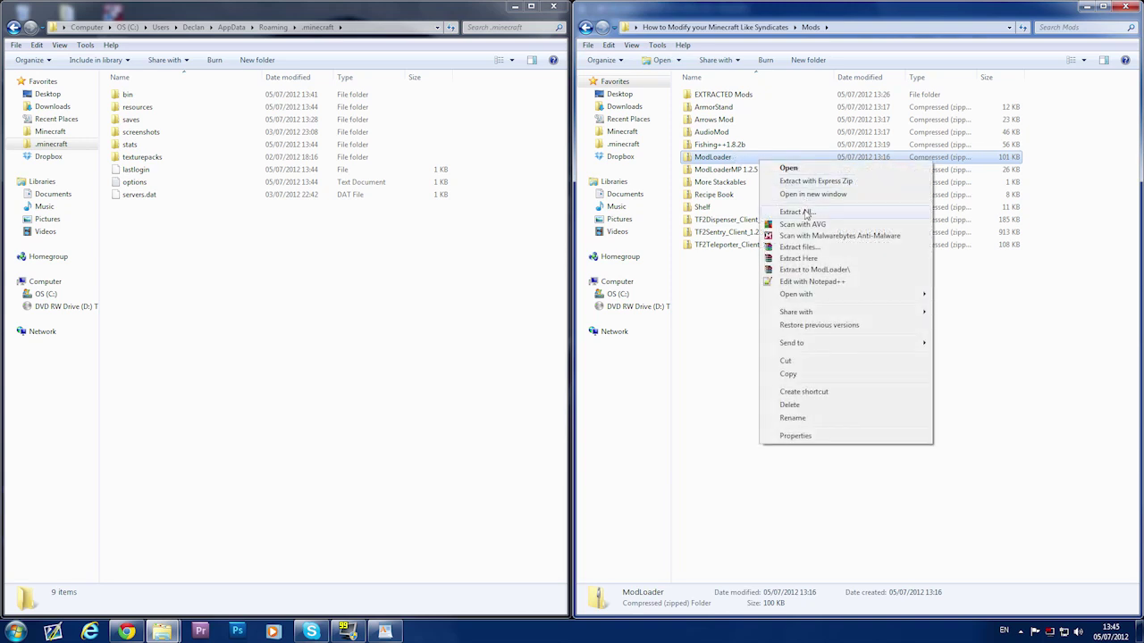
click(1023, 319)
- Open the ModLoader folder inside EXTRACTED Mods, and open the minecraft jar from the .minecraft bin folder with WinRAR
double_click(723, 94)
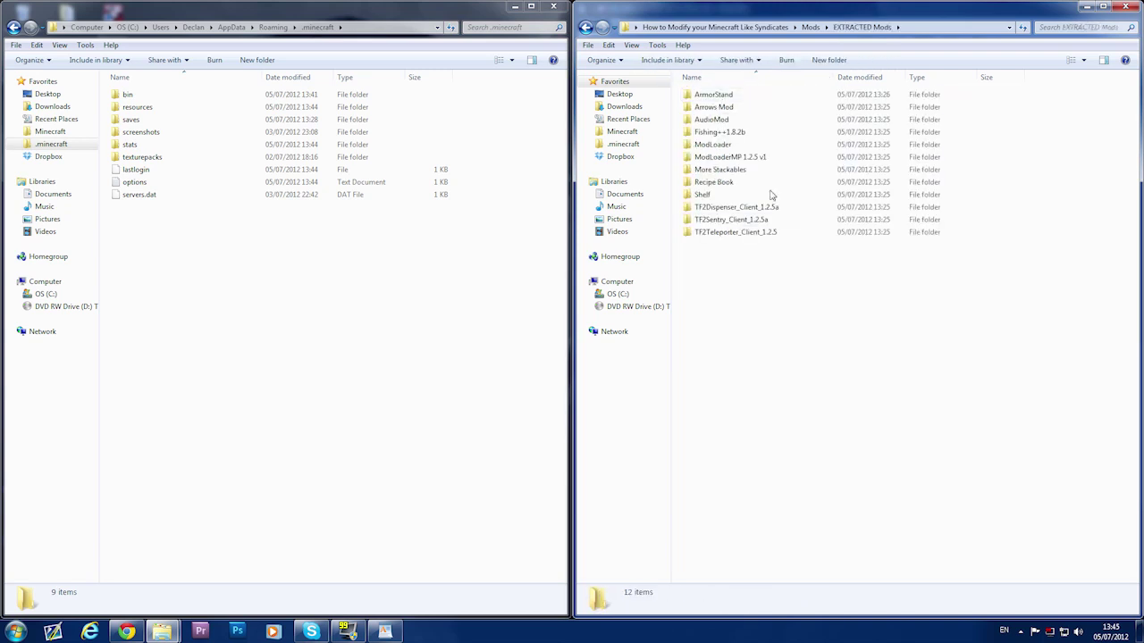
double_click(735, 144)
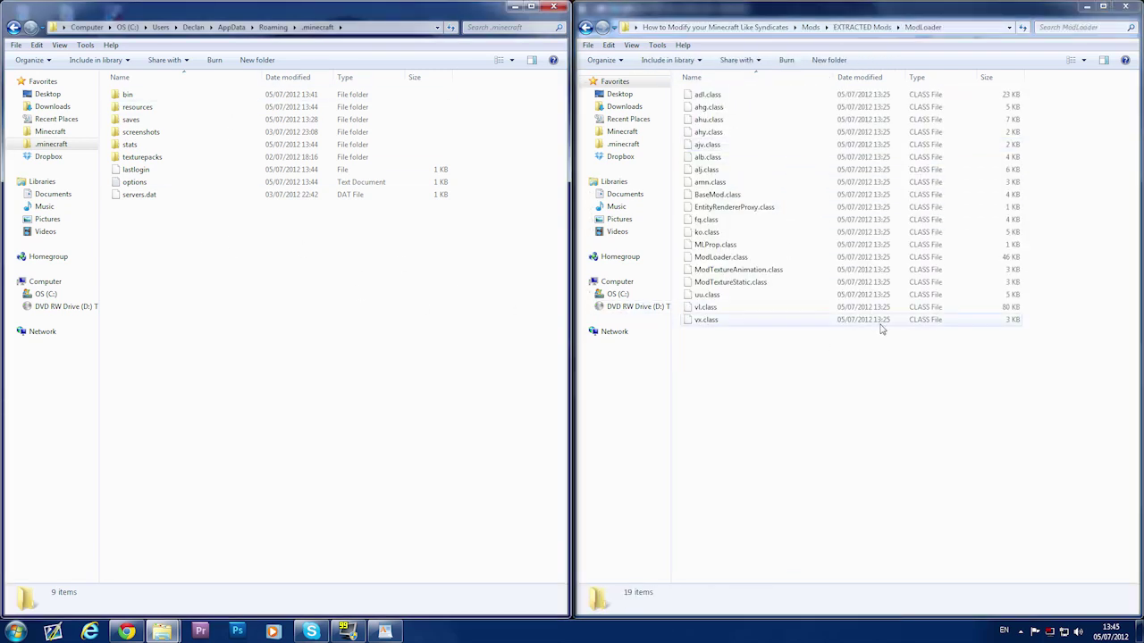
double_click(157, 95)
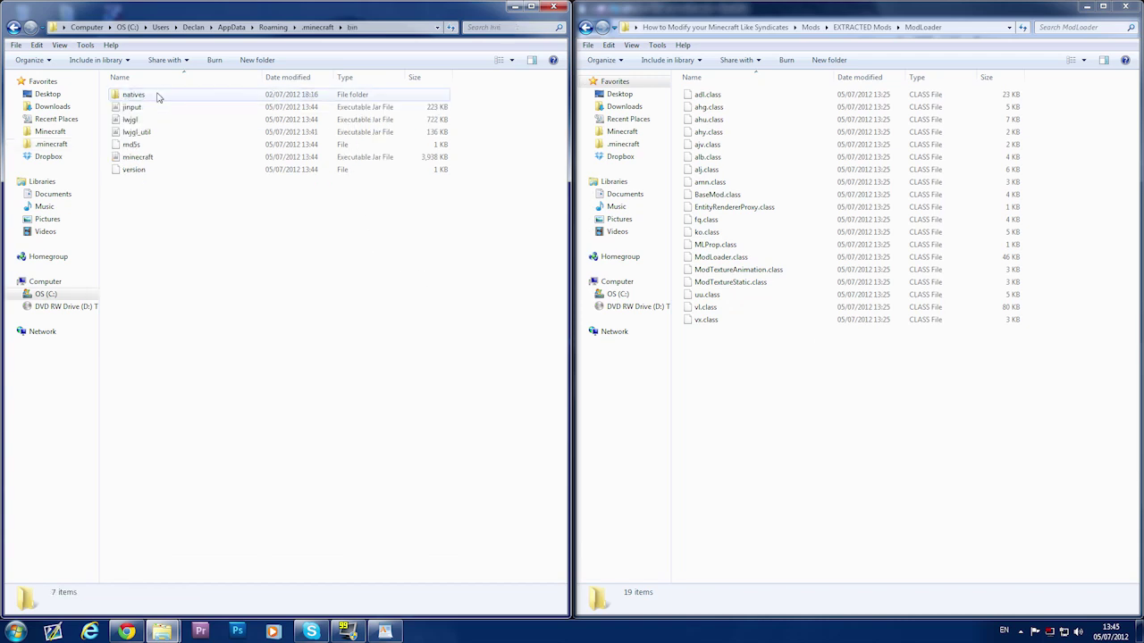
click(152, 159)
right_click(152, 162)
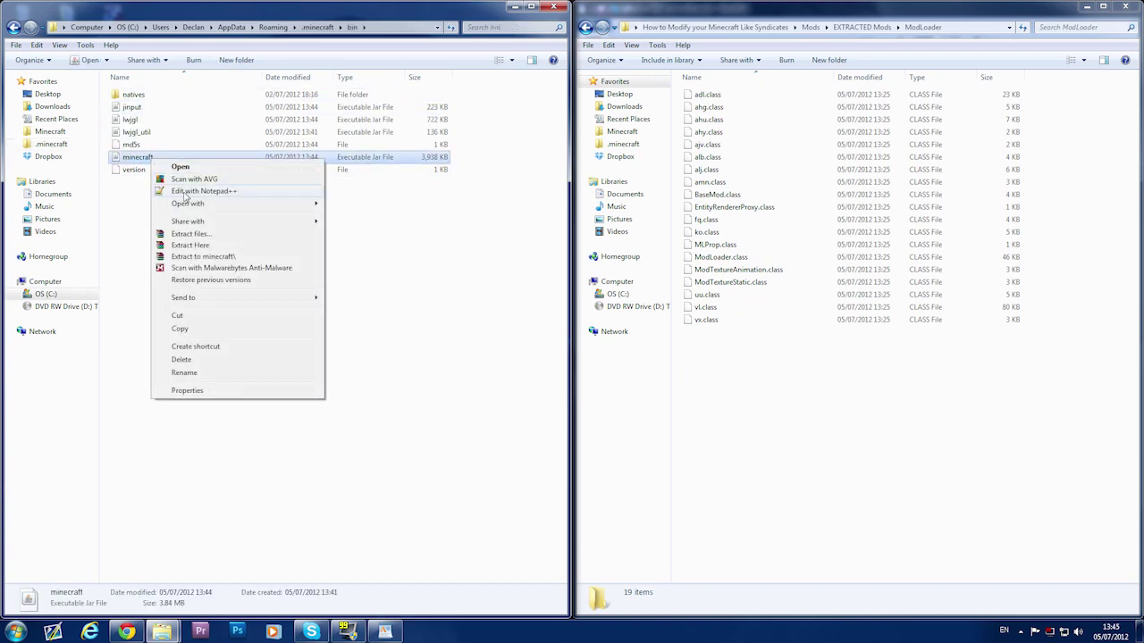
mouse_move(193, 208)
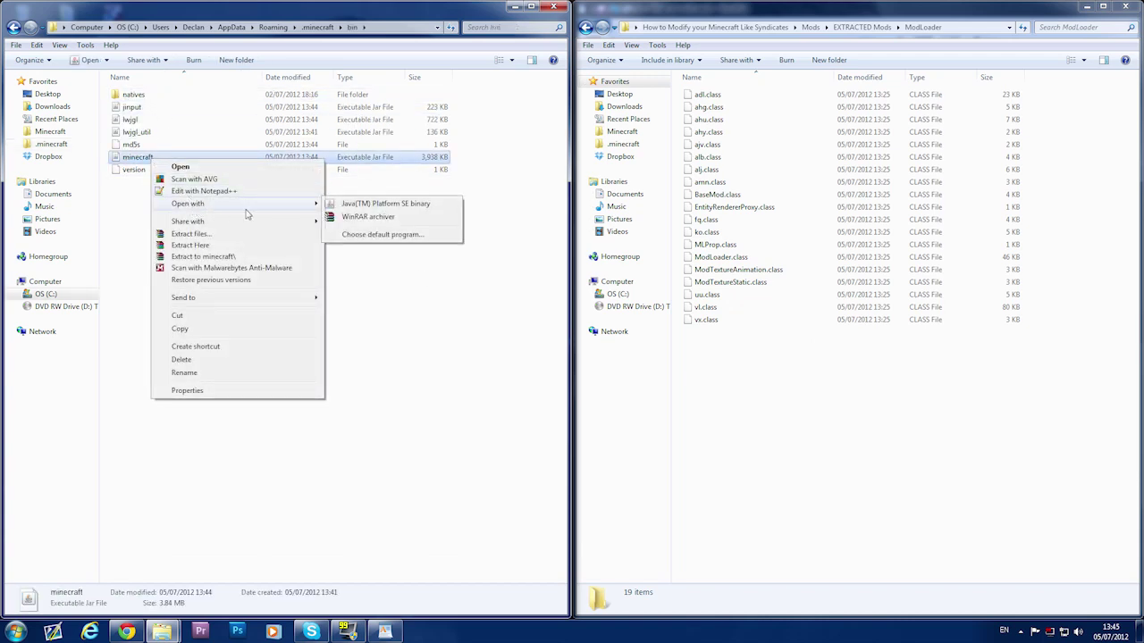
click(391, 219)
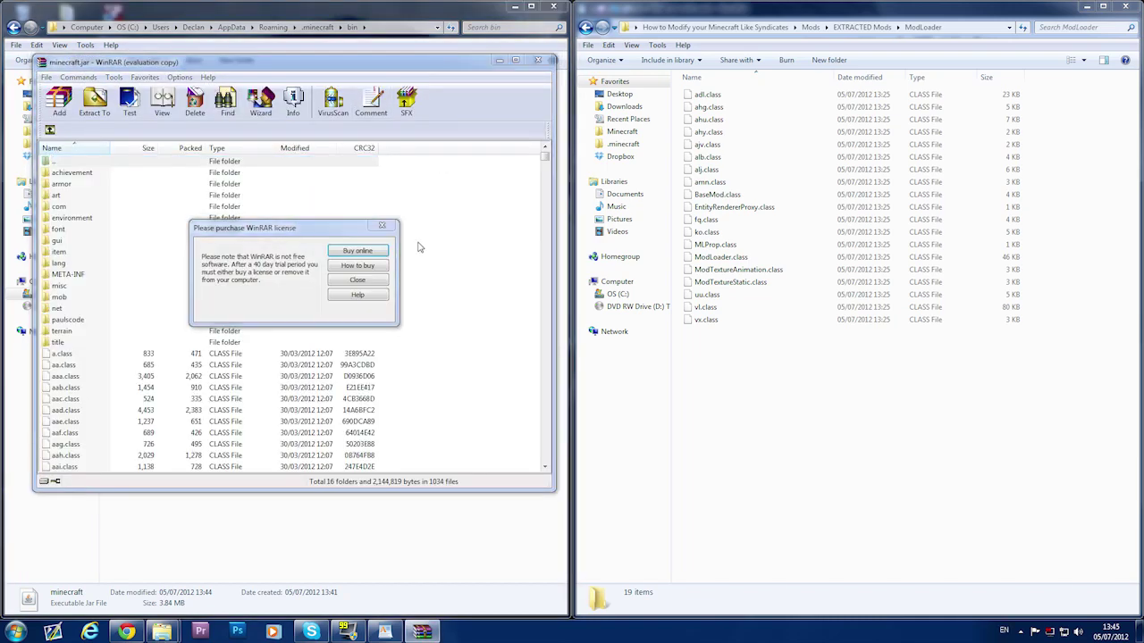
click(381, 227)
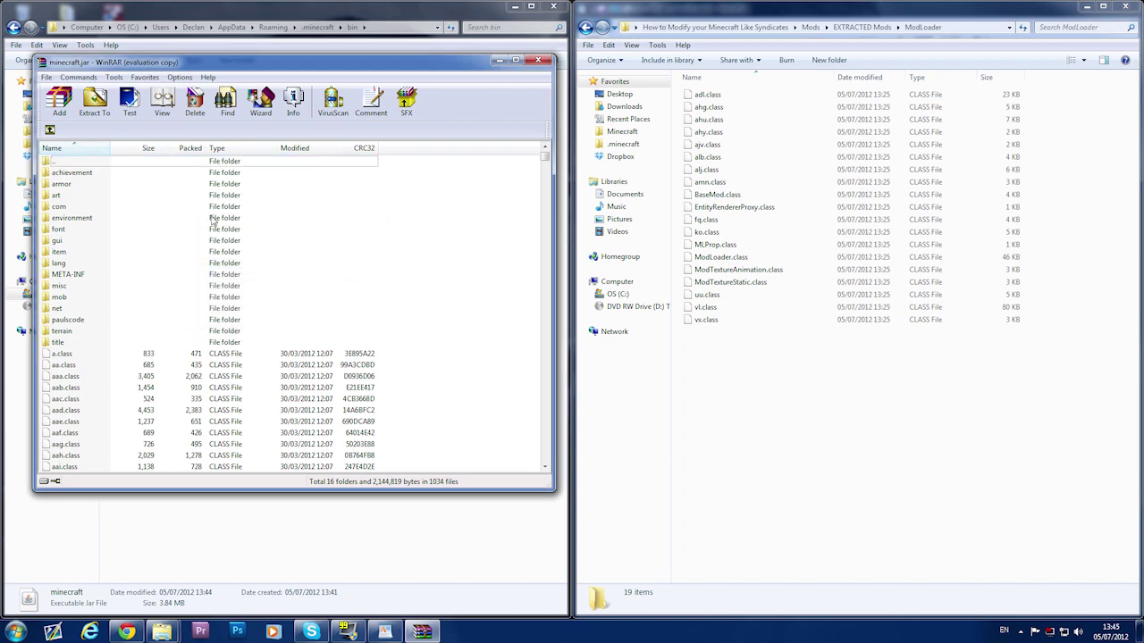
- Delete the META-INF folder from the minecraft.jar archive
click(49, 277)
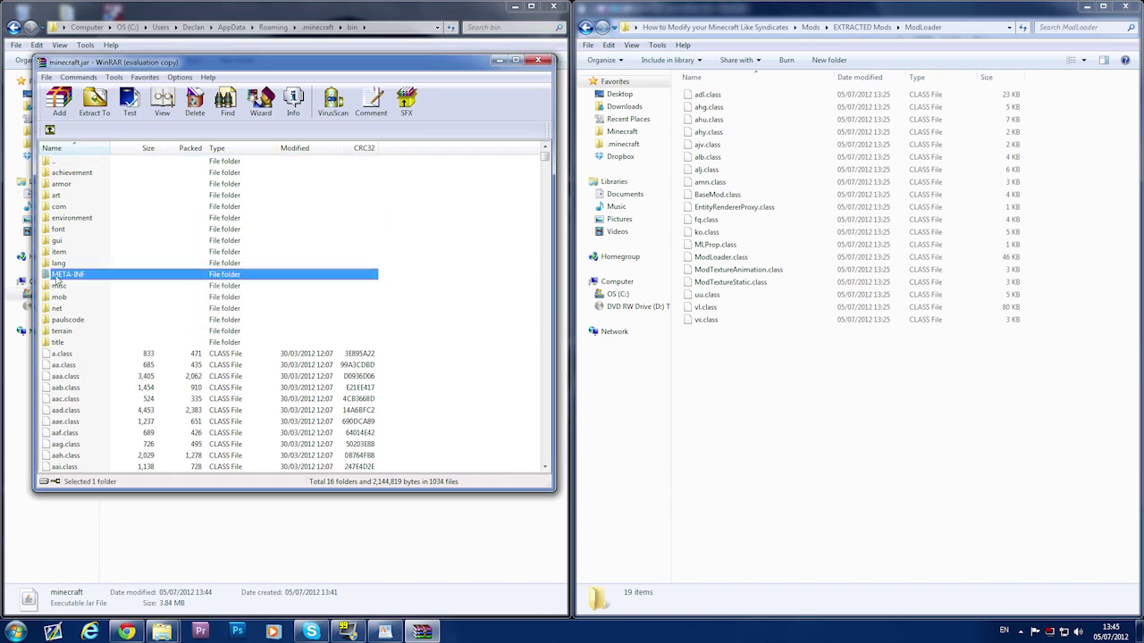
key(Delete)
key(Return)
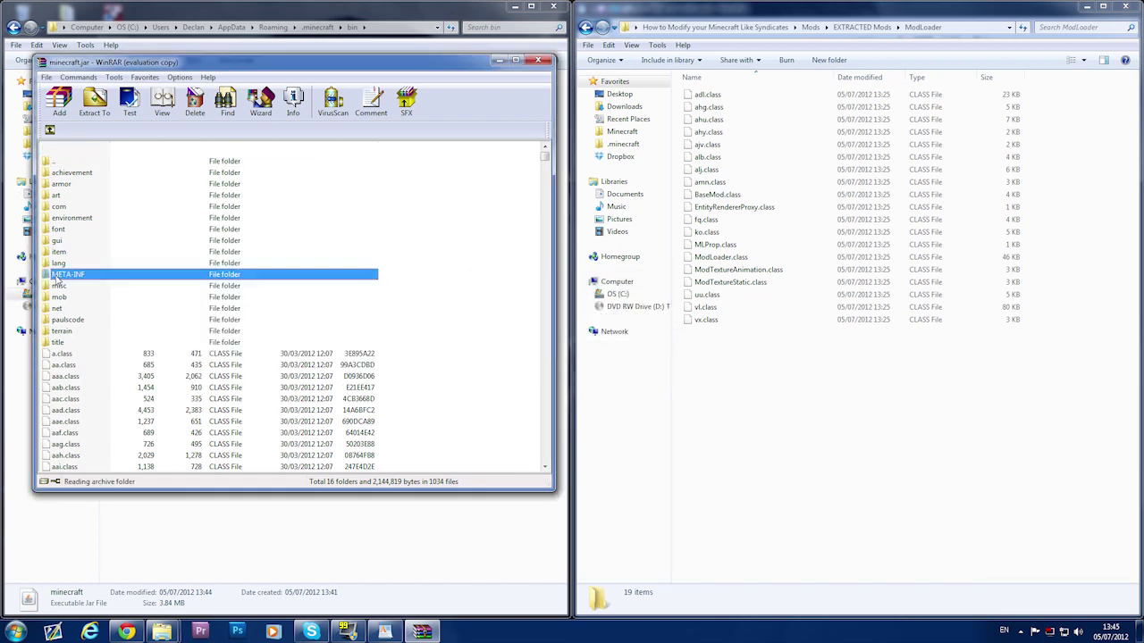
click(487, 320)
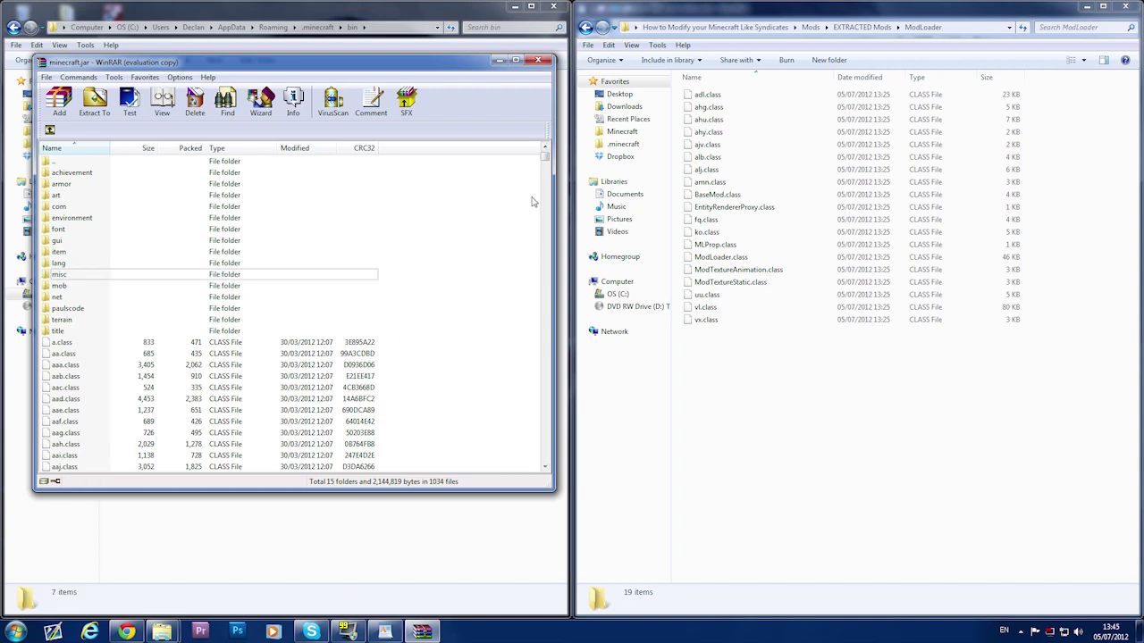
- Add all the ModLoader class files to minecraft.jar with the default archive settings
click(768, 356)
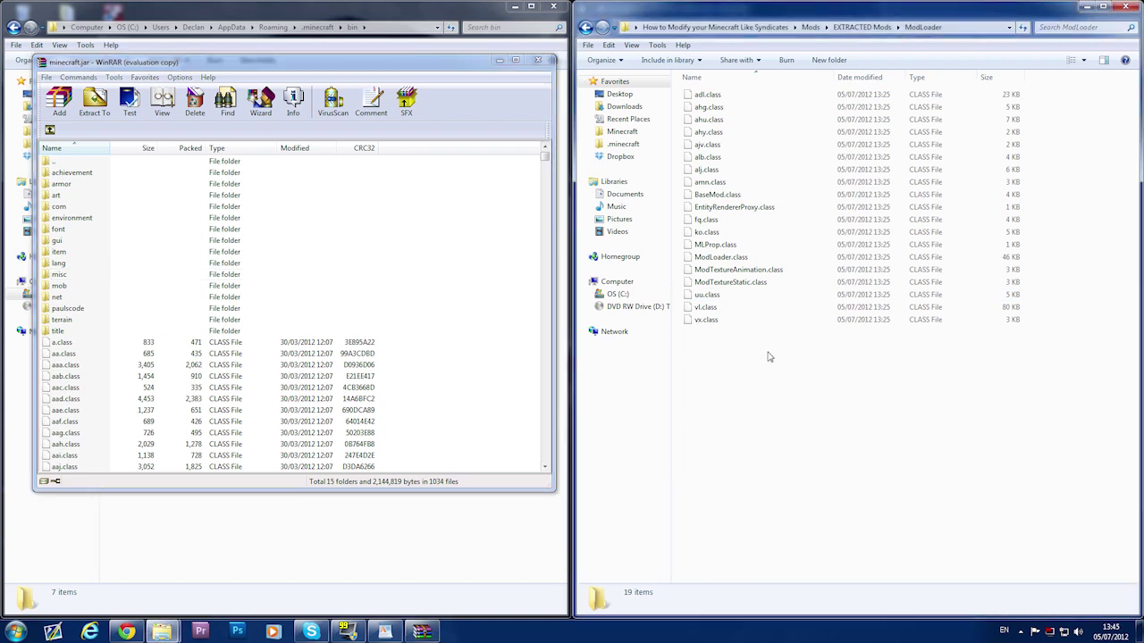
drag(767, 356, 702, 88)
drag(741, 179, 488, 362)
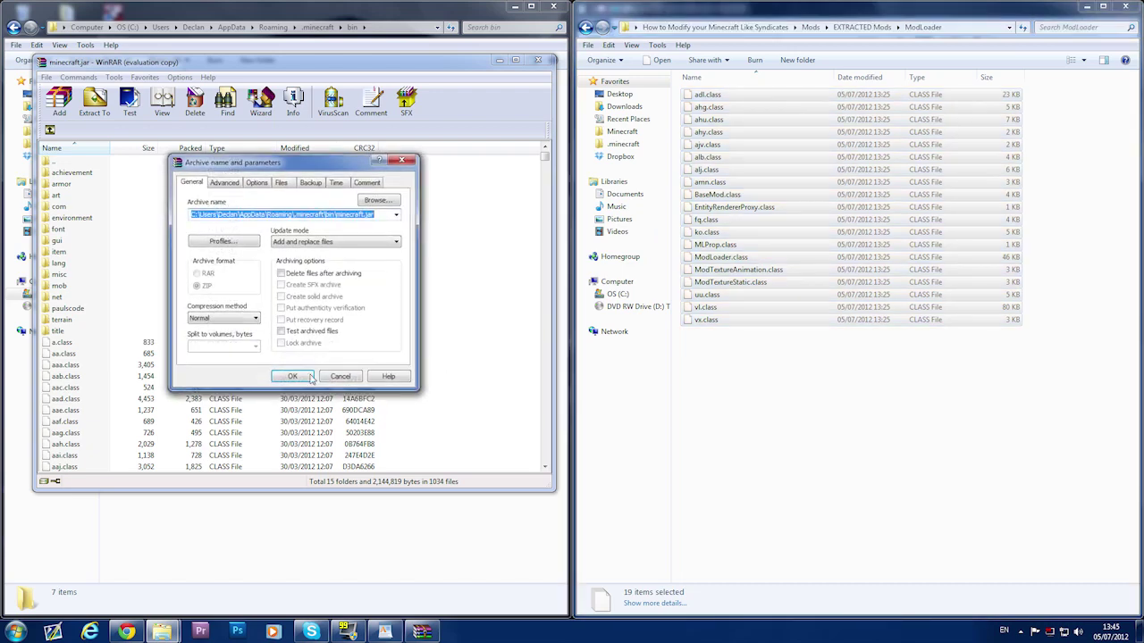
click(296, 377)
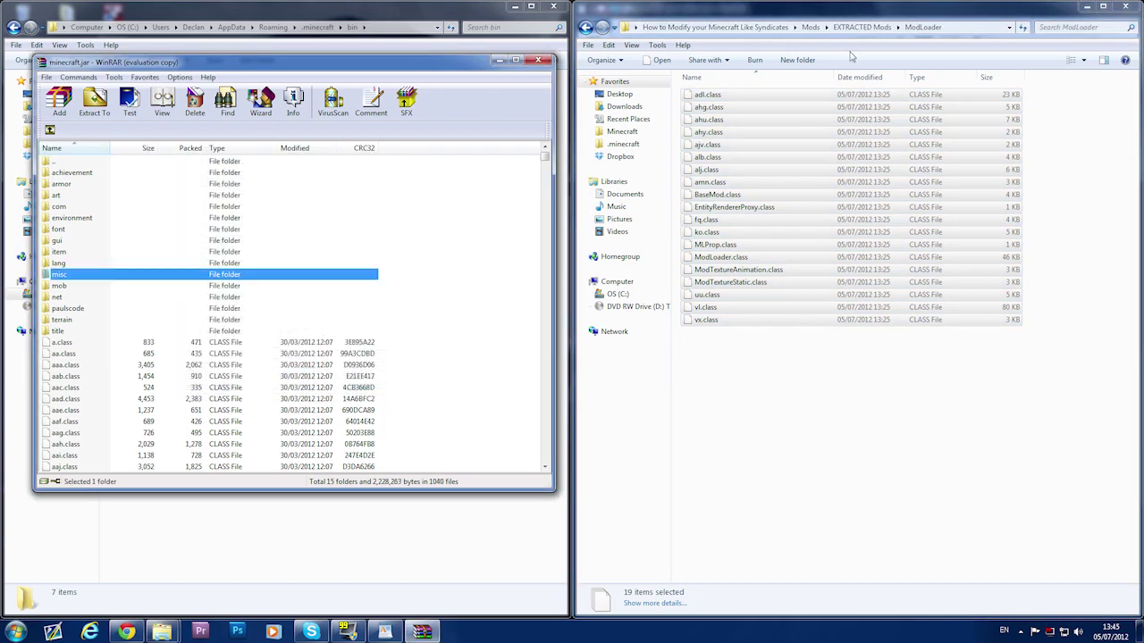
- Add all class files from the extracted ModLoaderMP 1.2.5 v1 folder to minecraft.jar
click(865, 29)
double_click(786, 143)
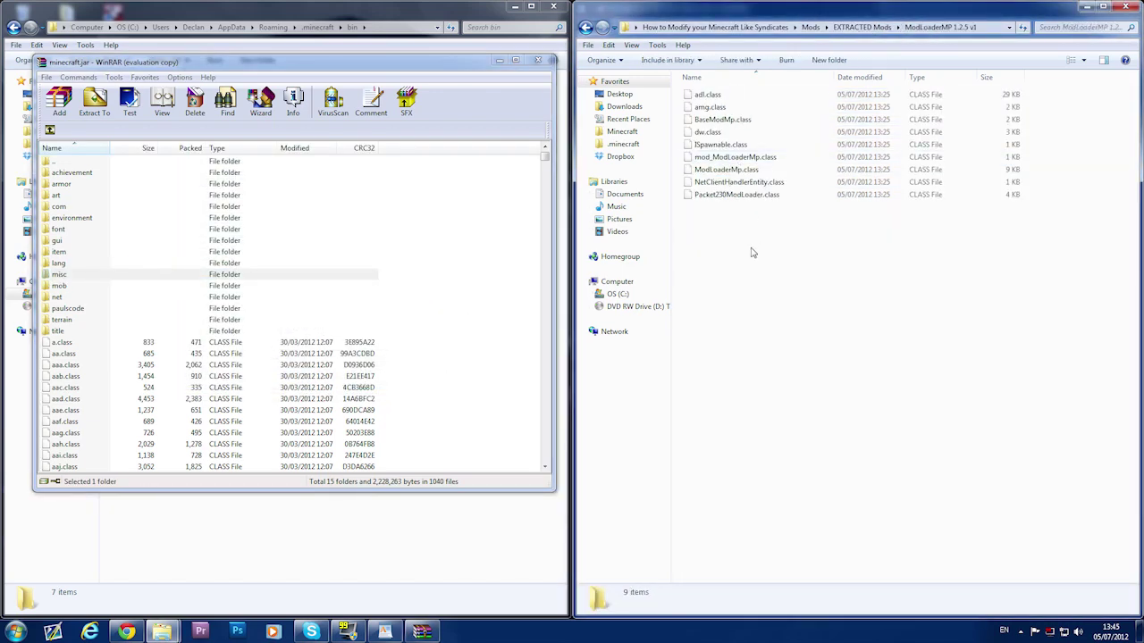
drag(748, 277, 487, 329)
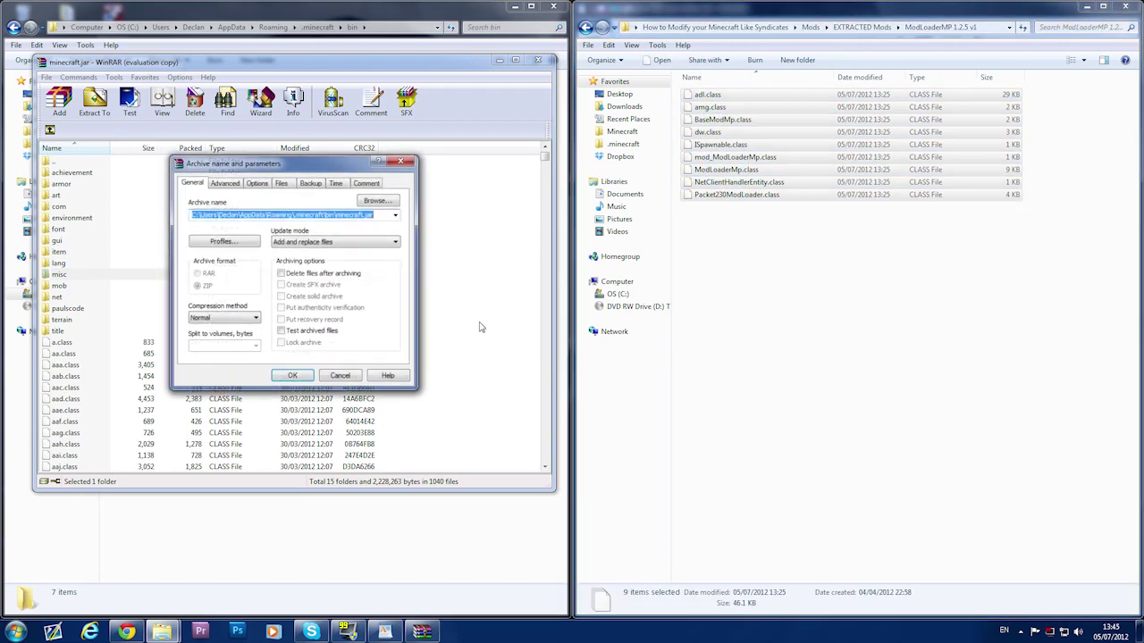
click(306, 377)
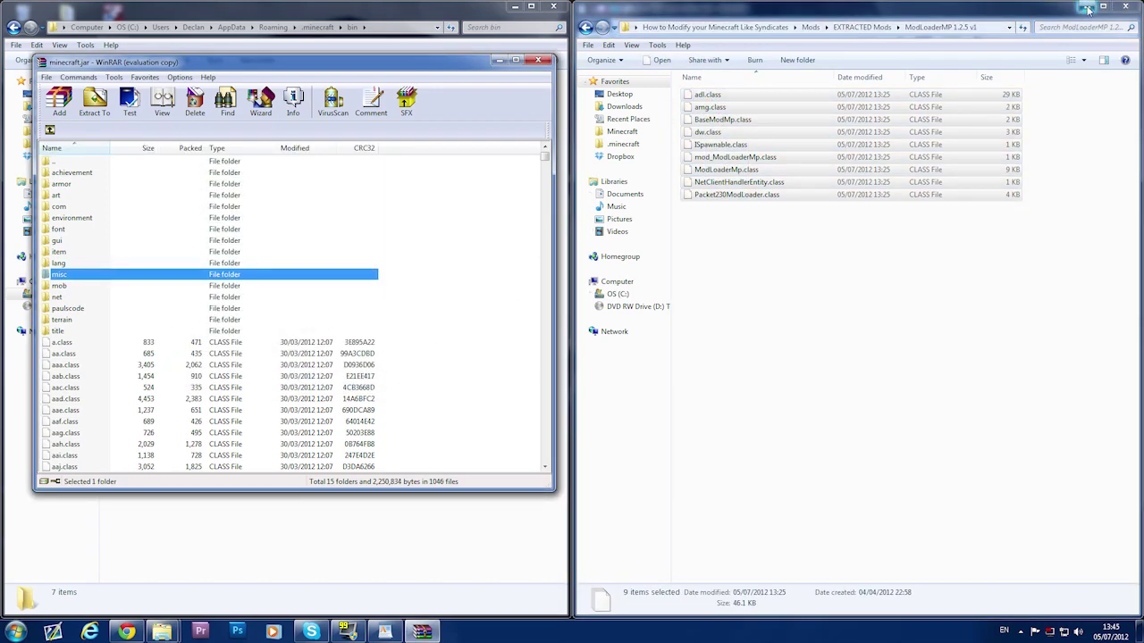
- Minimize the archive and folder windows, test that Minecraft starts from the launcher, and close the game
click(499, 60)
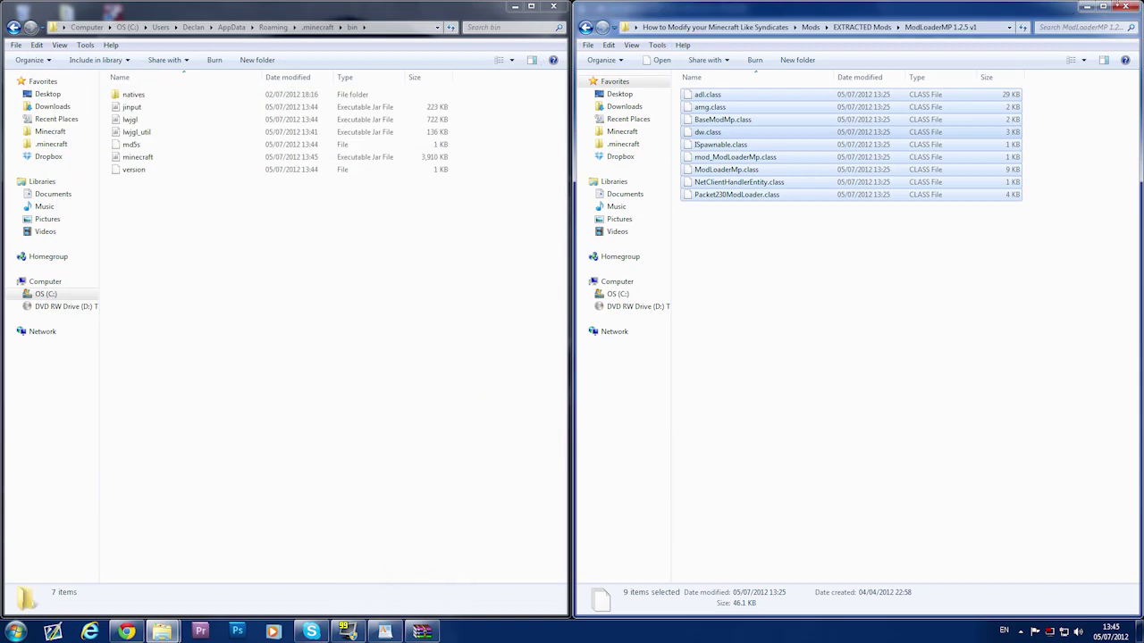
click(1084, 6)
click(515, 7)
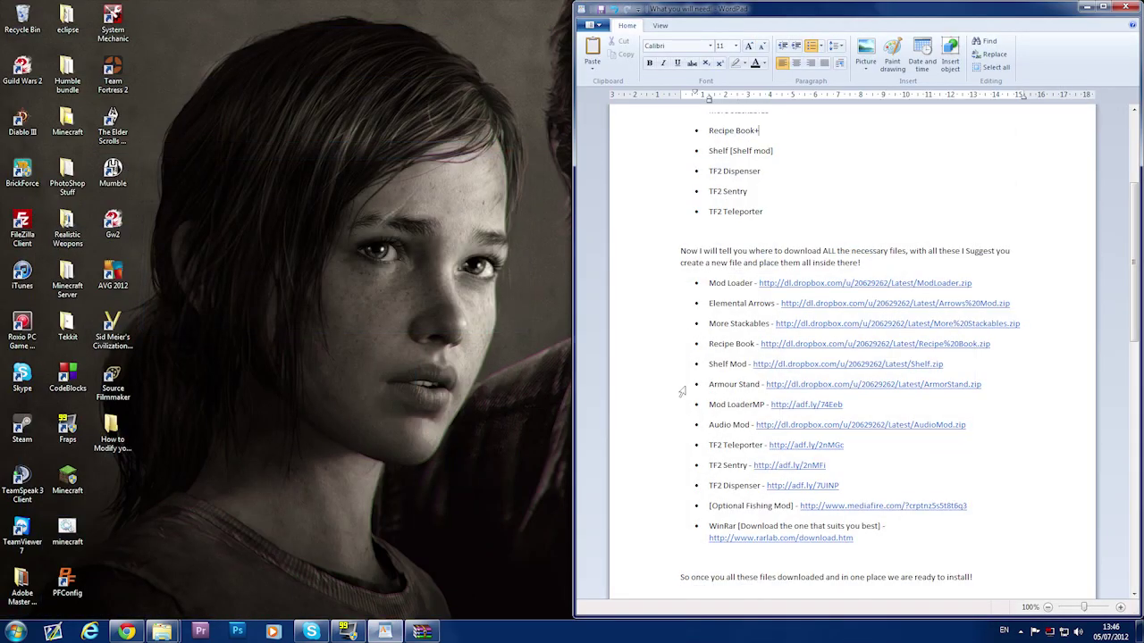
drag(565, 165, 283, 103)
click(525, 377)
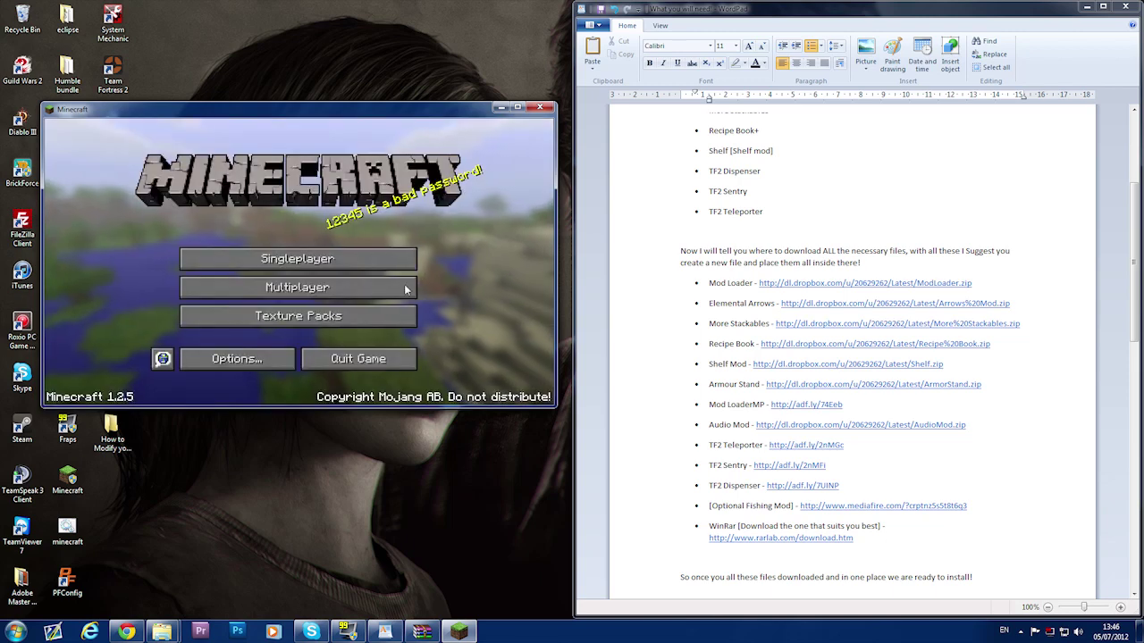
click(540, 108)
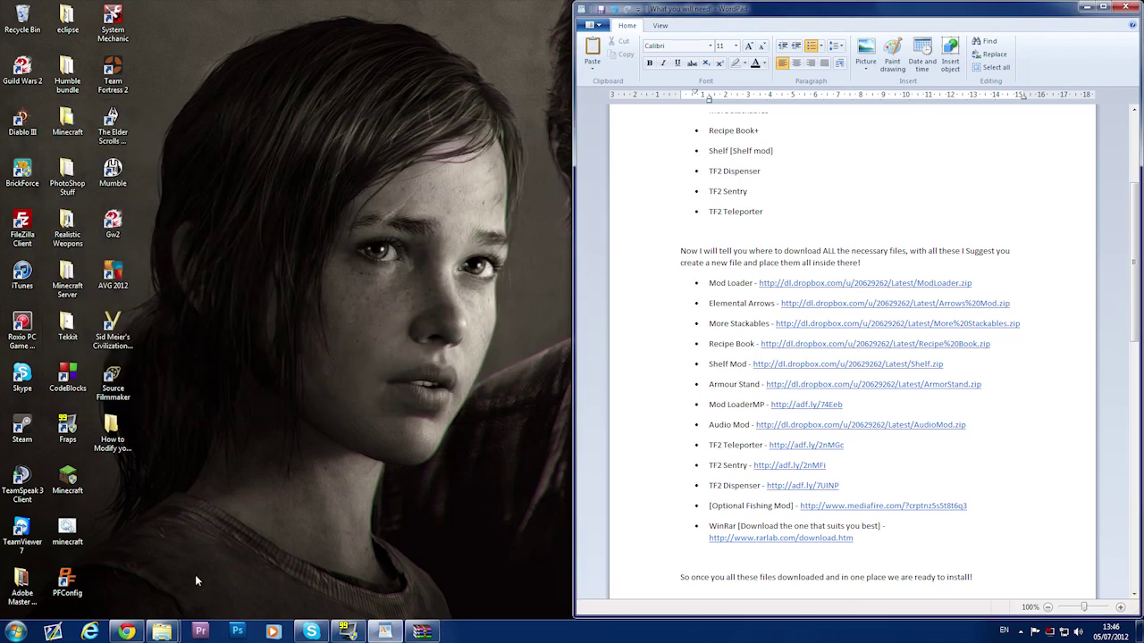
- Restore the ModLoaderMP 1.2.5 v1 and bin folder windows side by side
mouse_move(161, 631)
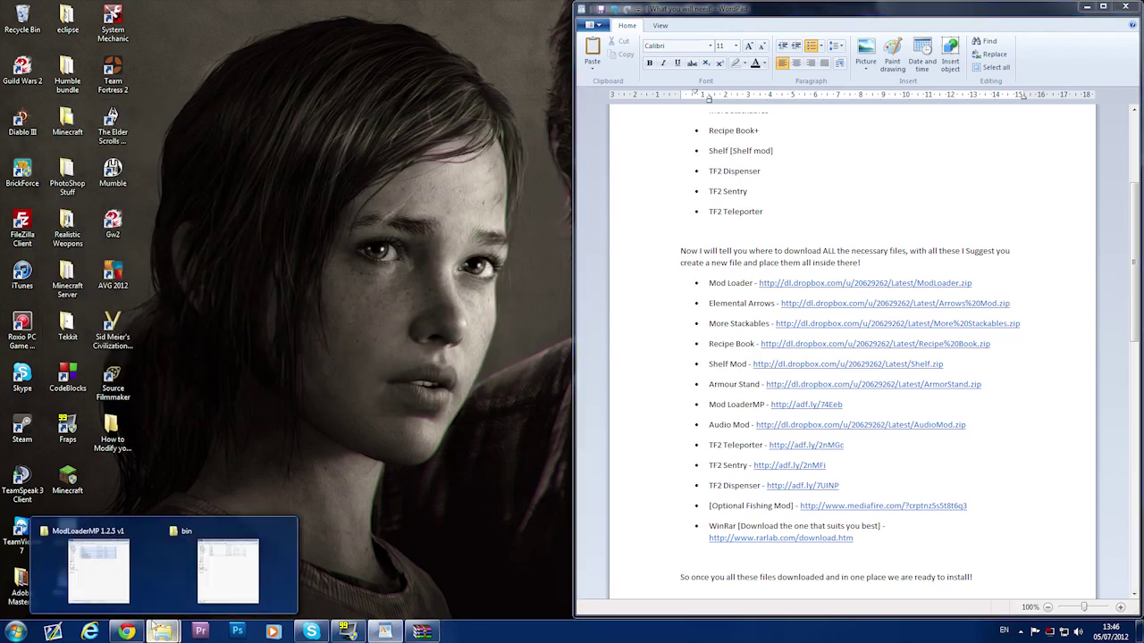
click(115, 575)
click(252, 579)
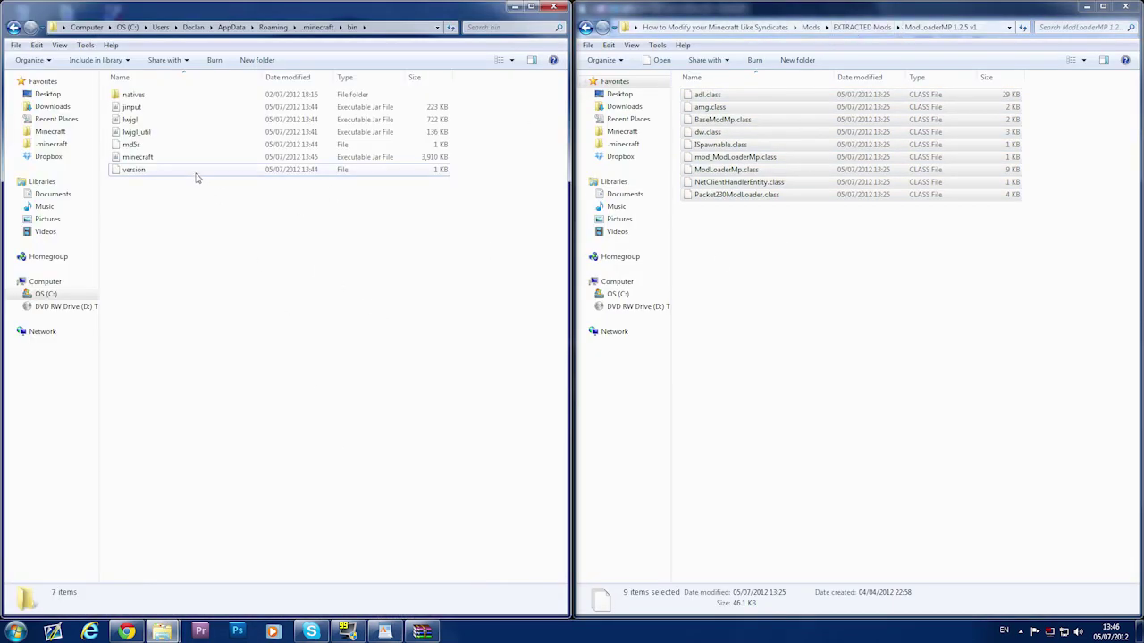
- Open minecraft.jar from the bin folder with WinRAR and dismiss the licence reminder
right_click(199, 159)
mouse_move(237, 212)
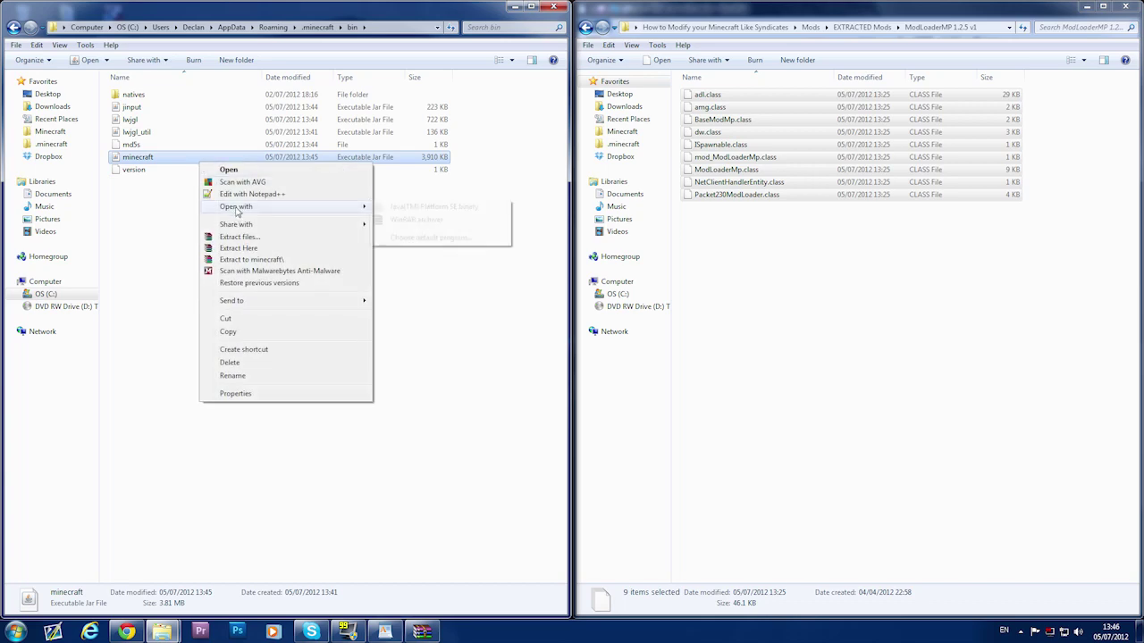
click(393, 220)
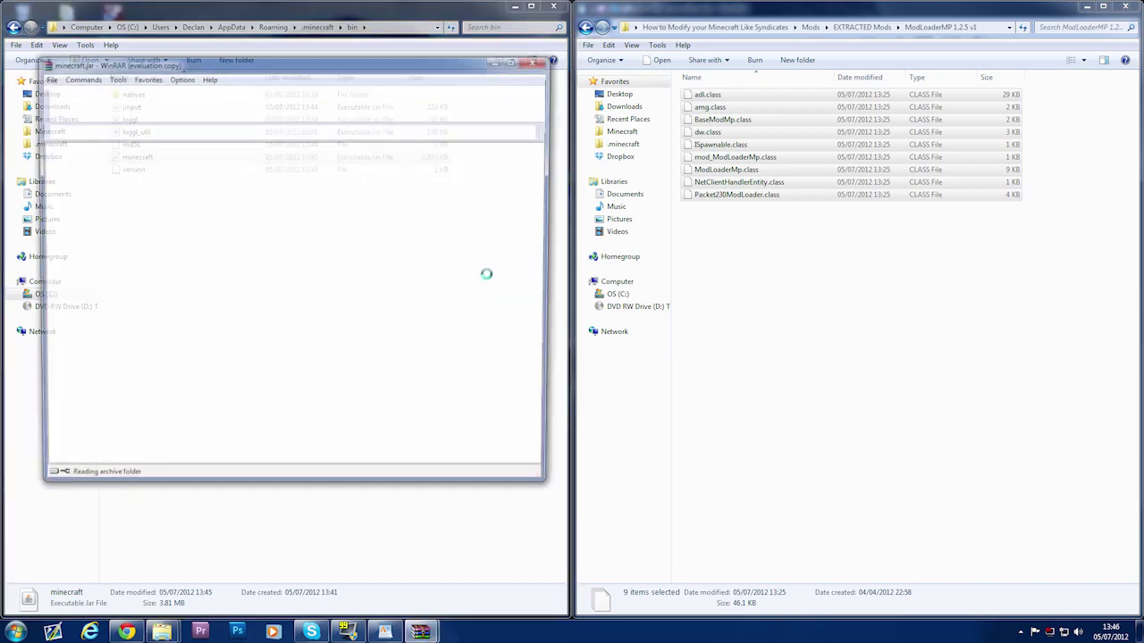
click(977, 312)
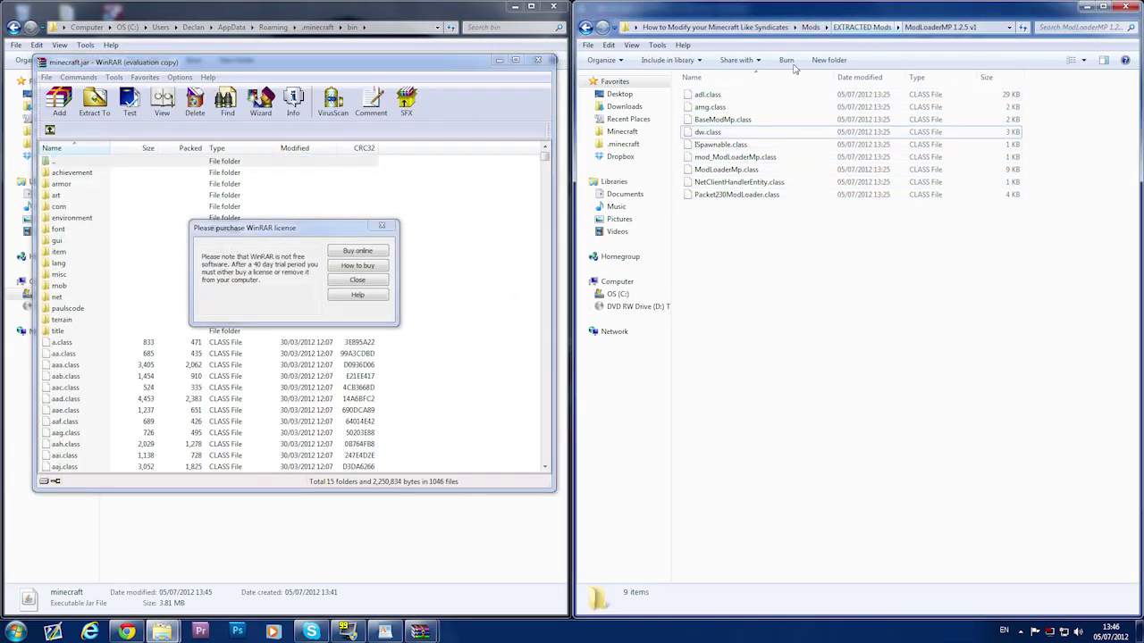
click(384, 224)
- Add the gui folder and all class files from the extracted ArmorStand folder to minecraft.jar with the default archive settings
click(856, 27)
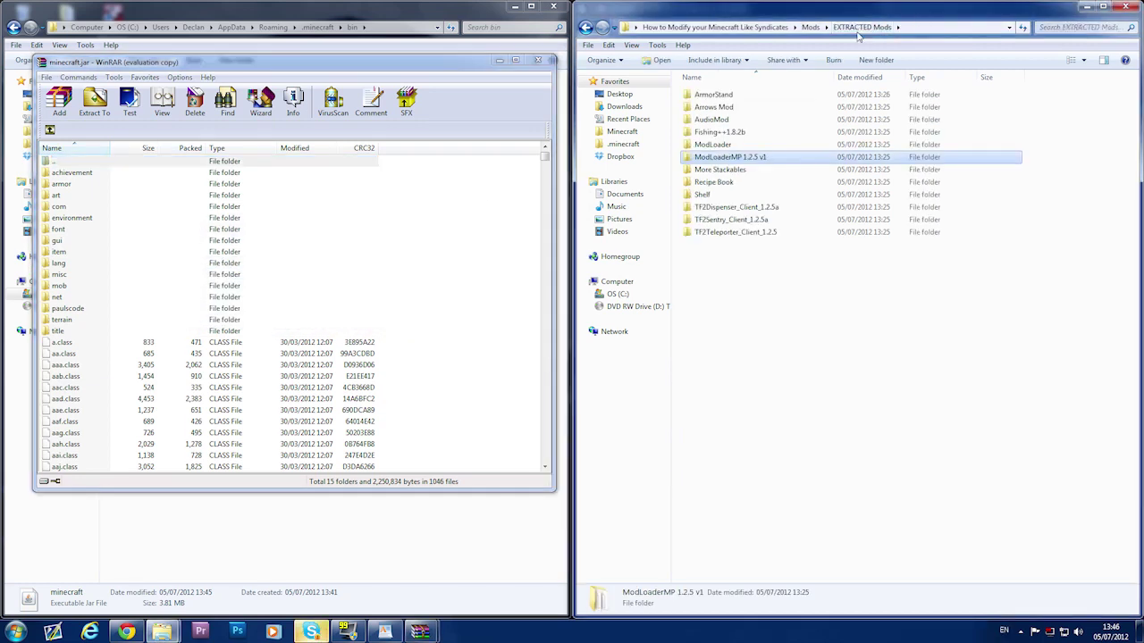
double_click(719, 95)
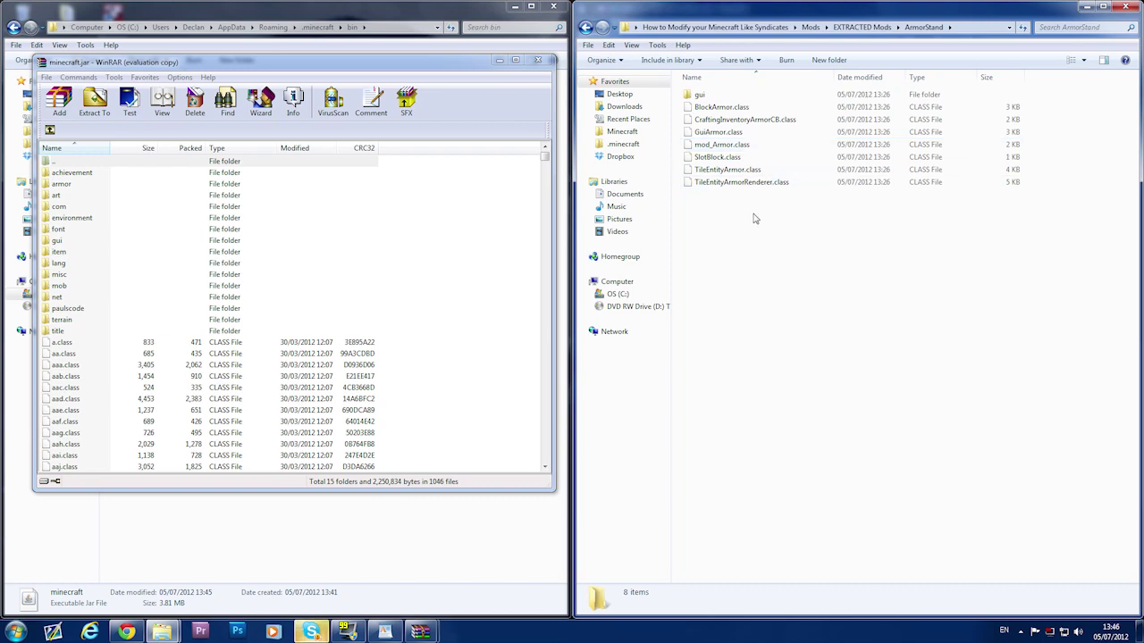
drag(754, 216, 726, 89)
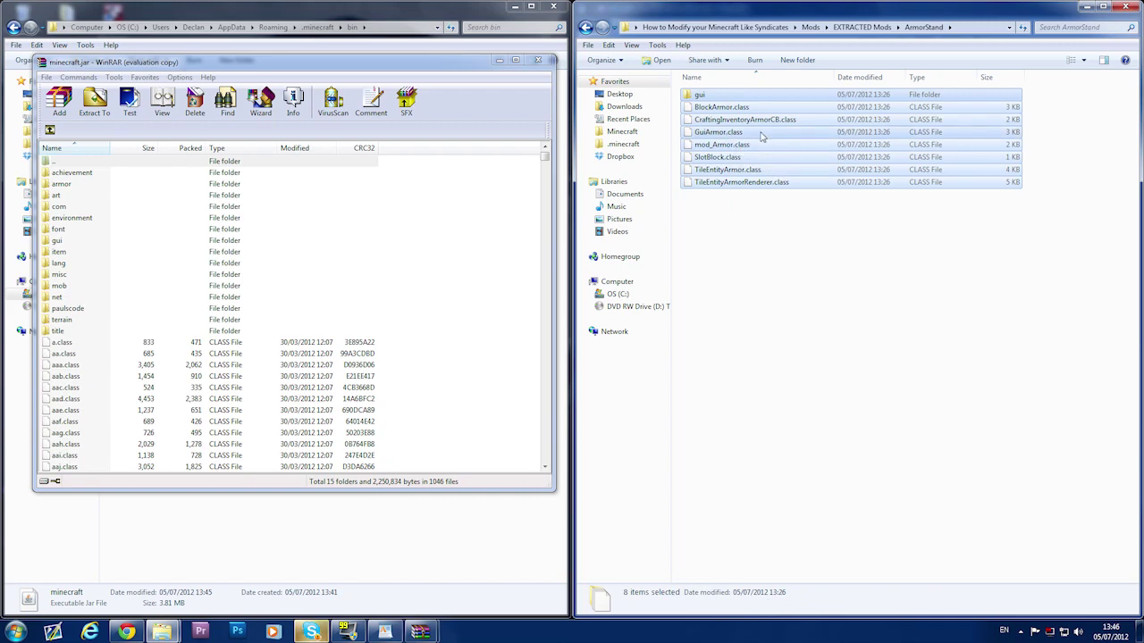
drag(759, 161, 496, 352)
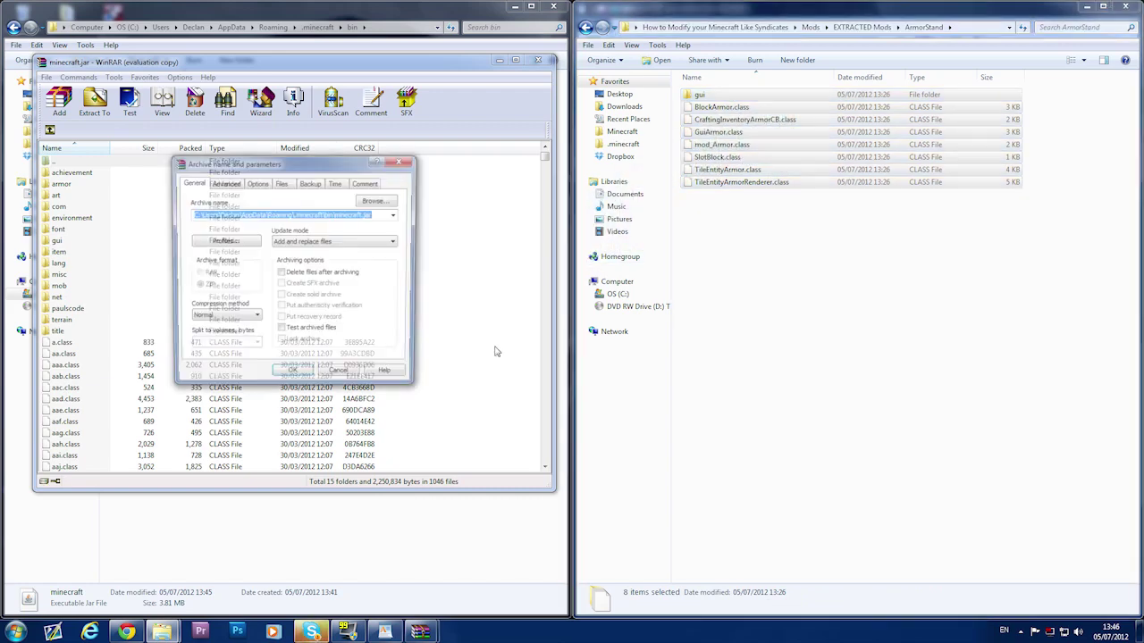
key(Return)
- Add the arrows folder and all class files from the extracted Arrows Mod folder to minecraft.jar
click(862, 27)
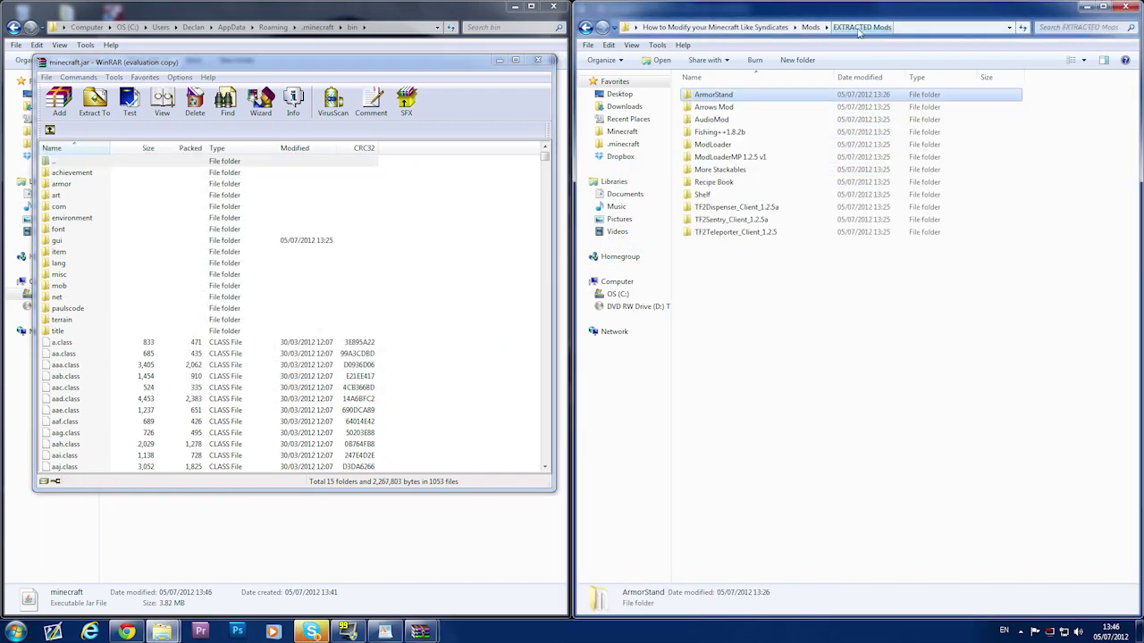
double_click(714, 106)
drag(711, 268, 713, 67)
drag(733, 125, 486, 298)
key(Return)
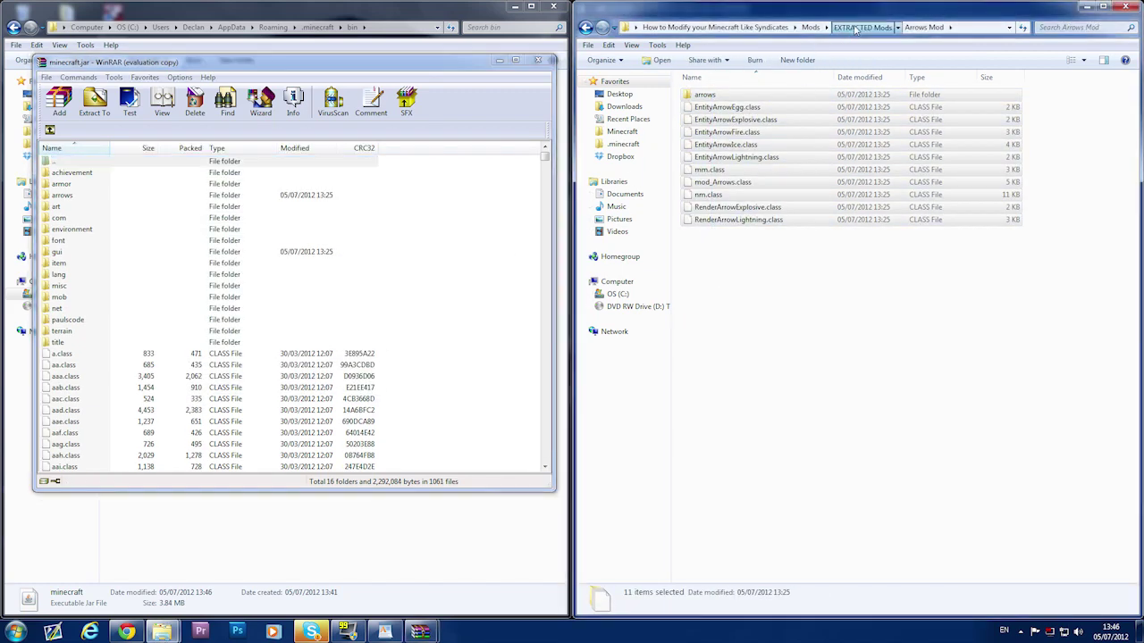
- Add the ibxm and paulscode folders and sd.class from the extracted AudioMod folder to minecraft.jar
click(862, 27)
double_click(728, 125)
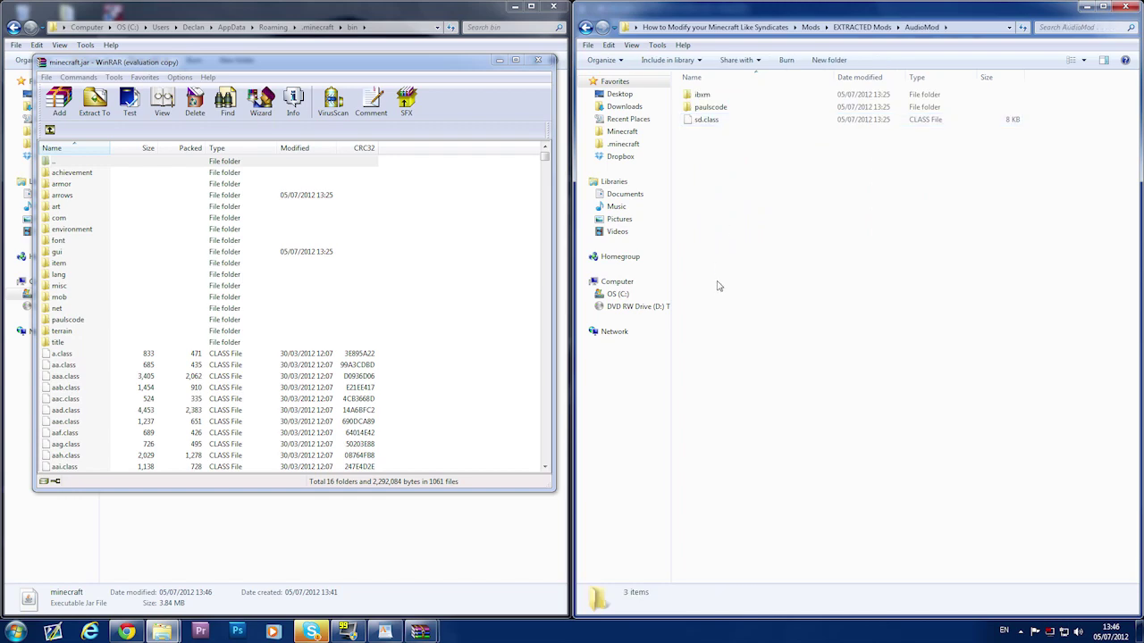
drag(718, 284, 718, 76)
drag(706, 100, 501, 279)
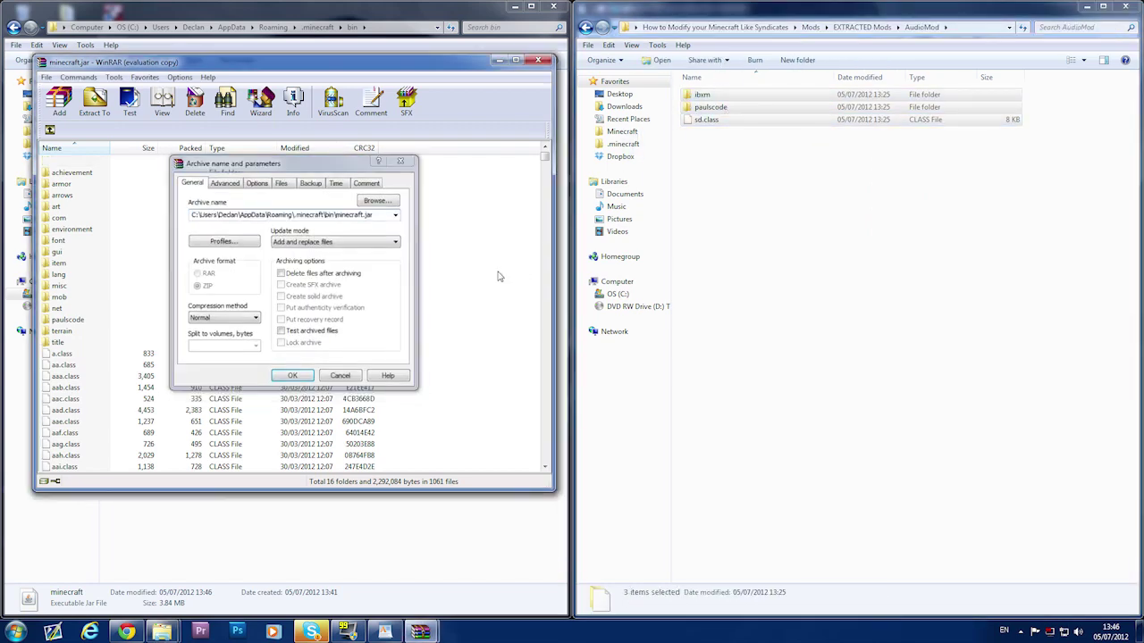
key(Return)
- Add the full contents of the extracted Fishing++1.8.2b folder to minecraft.jar with the default archive settings
click(862, 27)
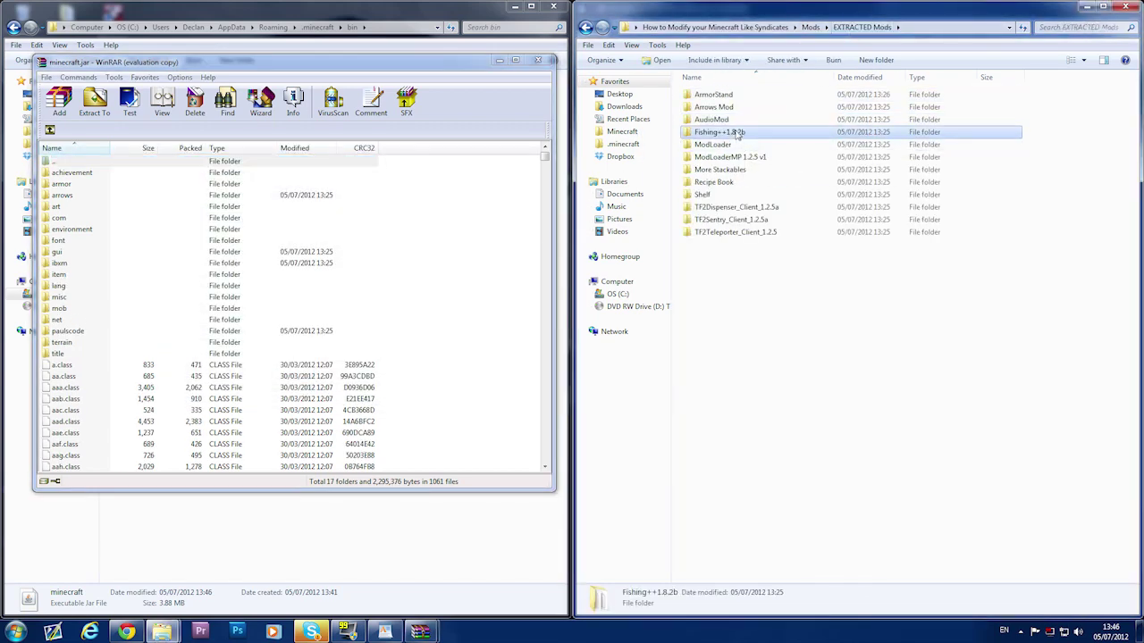
double_click(719, 131)
drag(717, 385, 507, 334)
key(Return)
- Add mod_Stackables.class from the extracted More Stackables folder to minecraft.jar
click(856, 30)
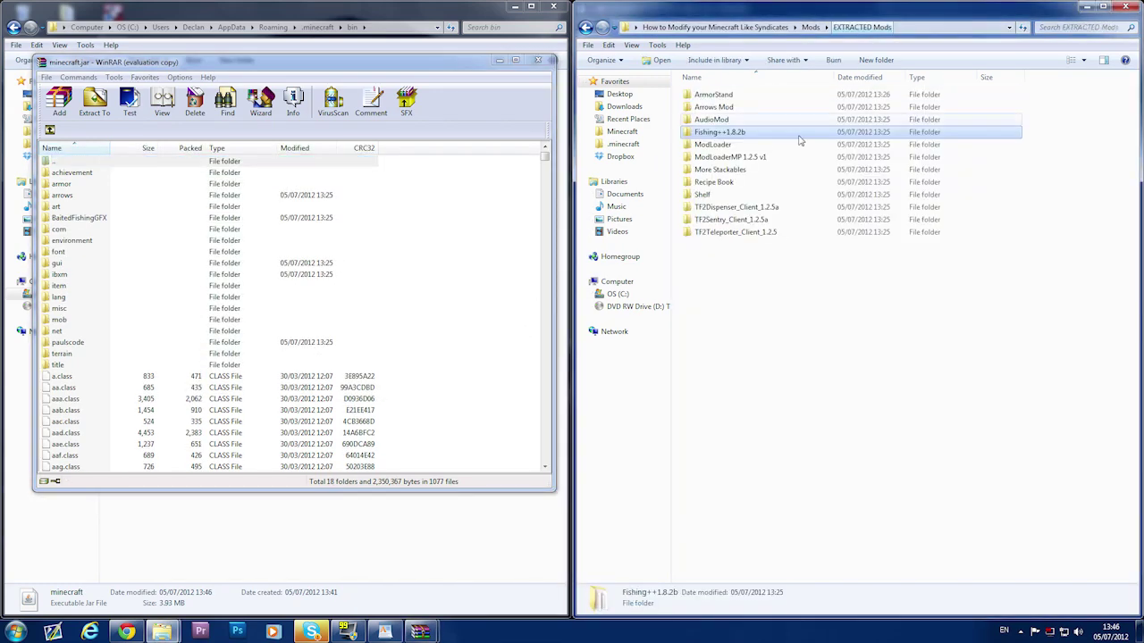
double_click(724, 169)
drag(760, 298, 522, 224)
key(Return)
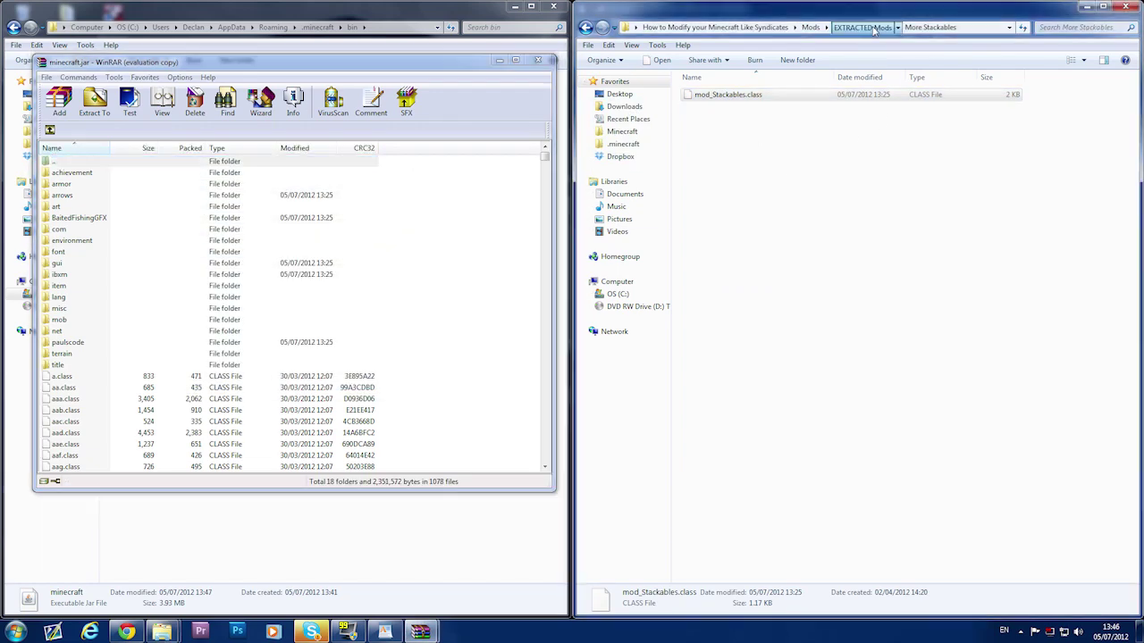
- Add all class files from the extracted Recipe Book folder to minecraft.jar
click(864, 27)
double_click(715, 182)
drag(719, 234, 475, 301)
key(Return)
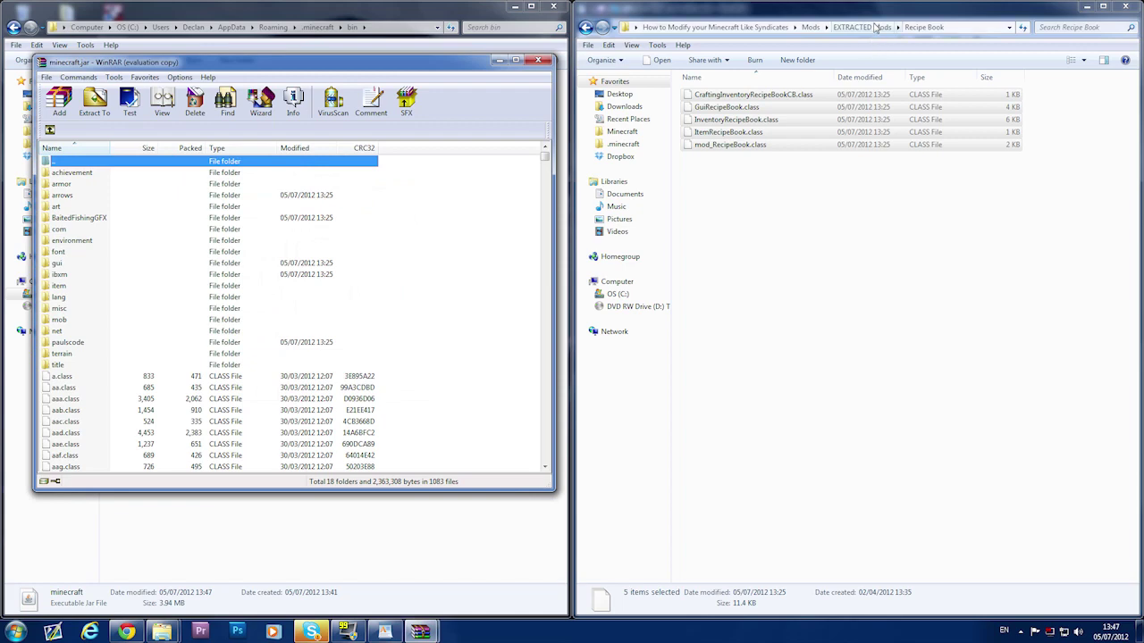
- Add all files from the extracted Shelf folder to minecraft.jar with the default archive settings
click(862, 27)
double_click(715, 204)
drag(724, 249, 506, 306)
key(Return)
- Return to the EXTRACTED Mods folder and minimize the archive window and both folder windows
click(862, 27)
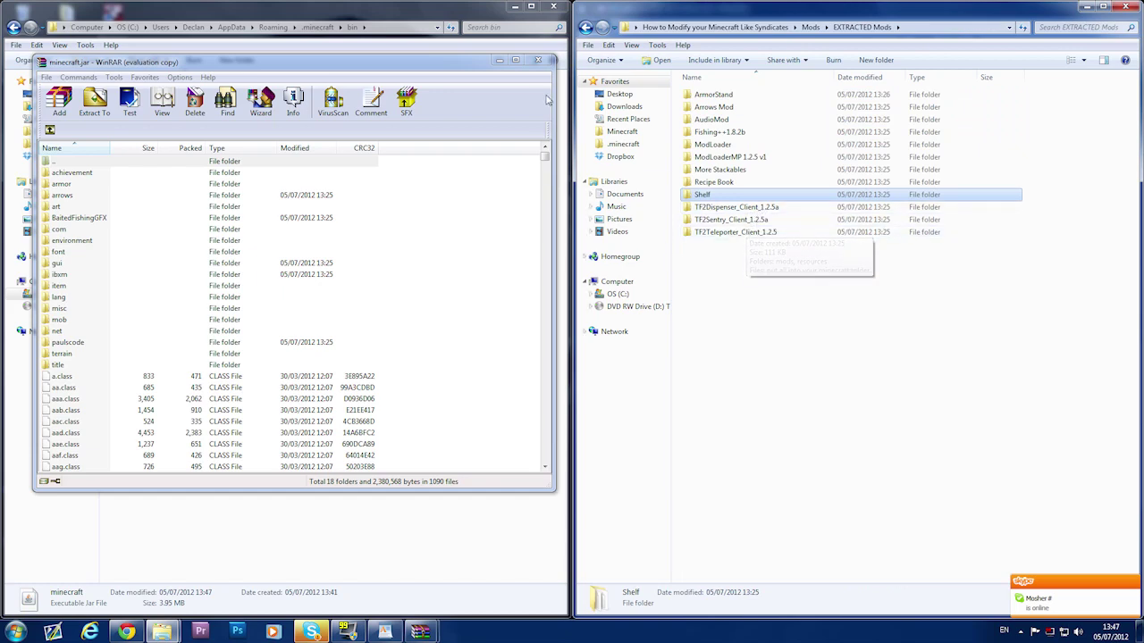
click(499, 60)
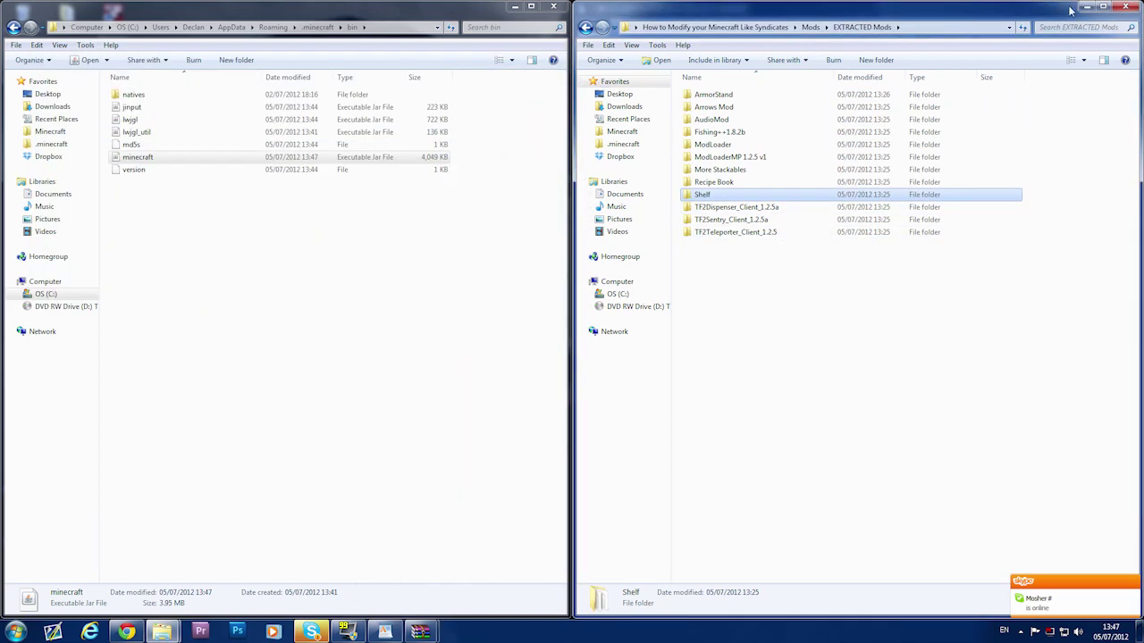
click(1084, 6)
click(515, 6)
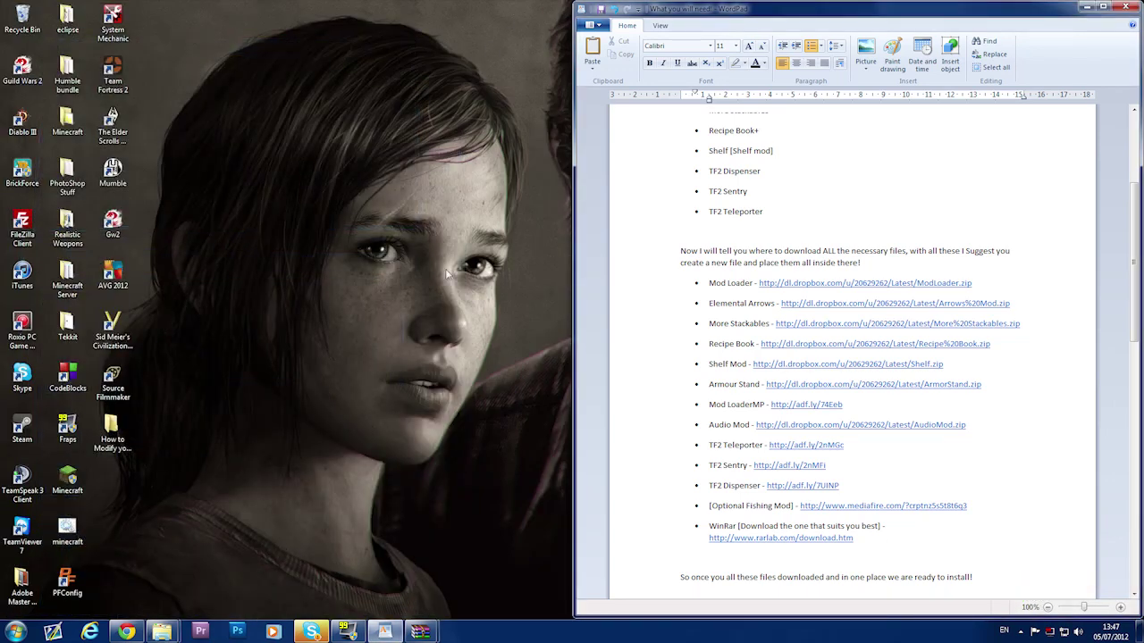
- Start Minecraft from the launcher and load the singleplayer world Test World
click(800, 432)
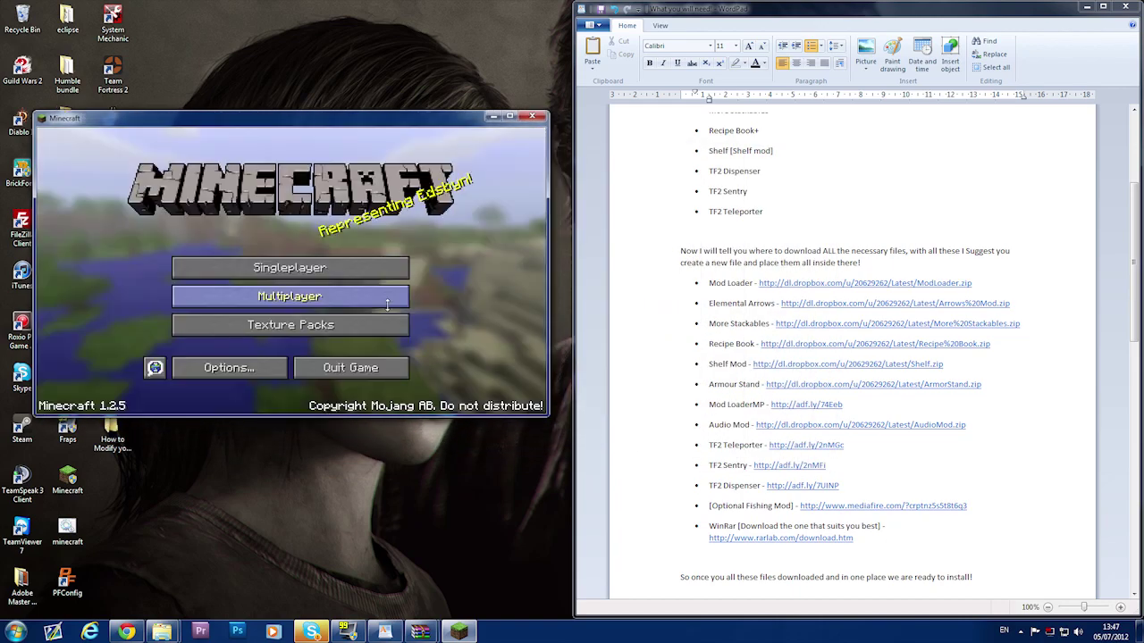
click(274, 270)
click(261, 257)
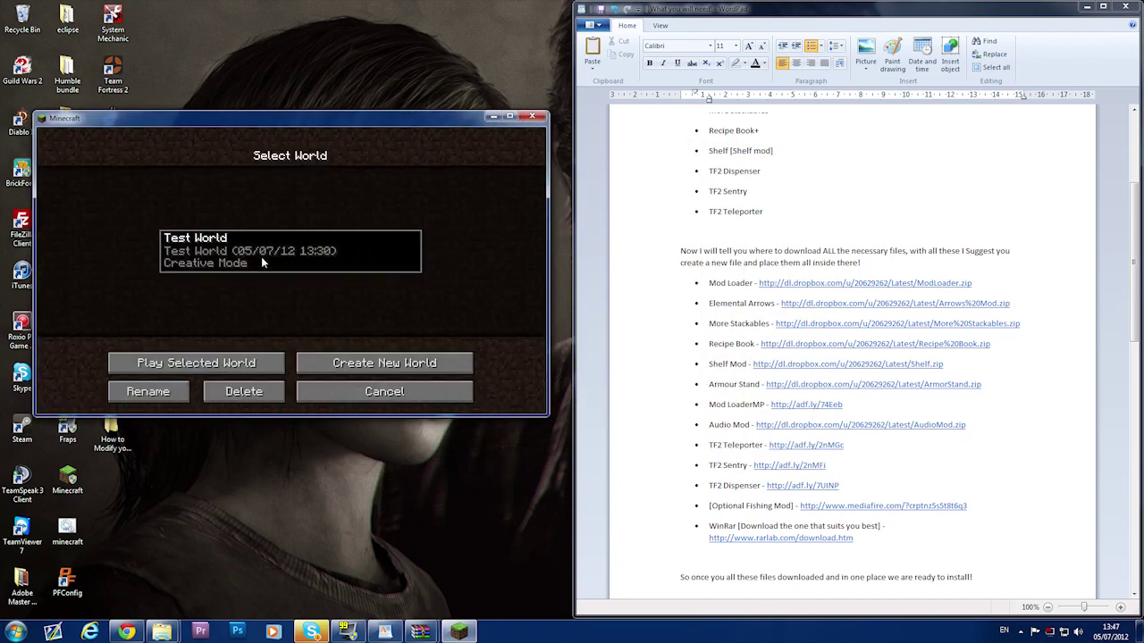
click(261, 257)
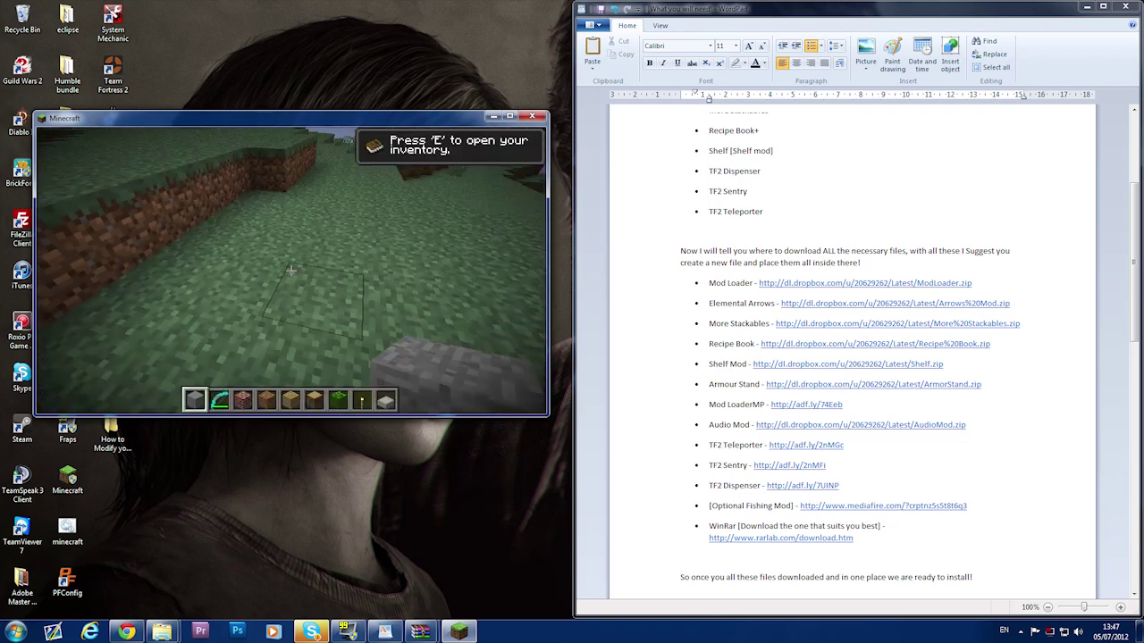
- Open the creative inventory and clear every hotbar slot except the one holding the bow
key(e)
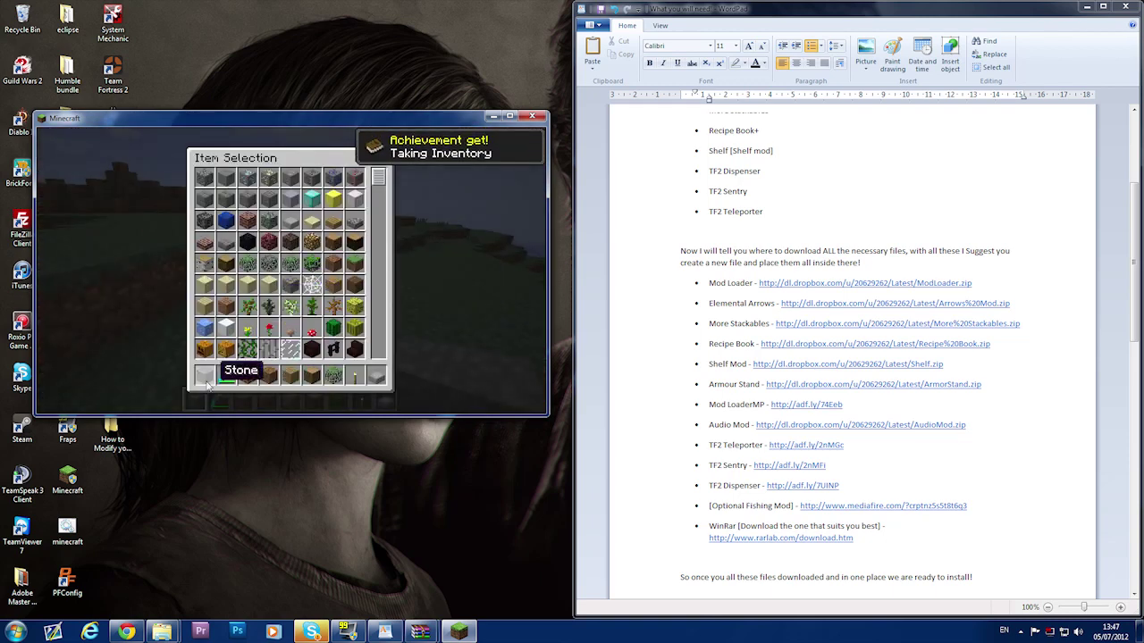
click(248, 375)
click(269, 376)
click(290, 376)
click(312, 376)
click(333, 376)
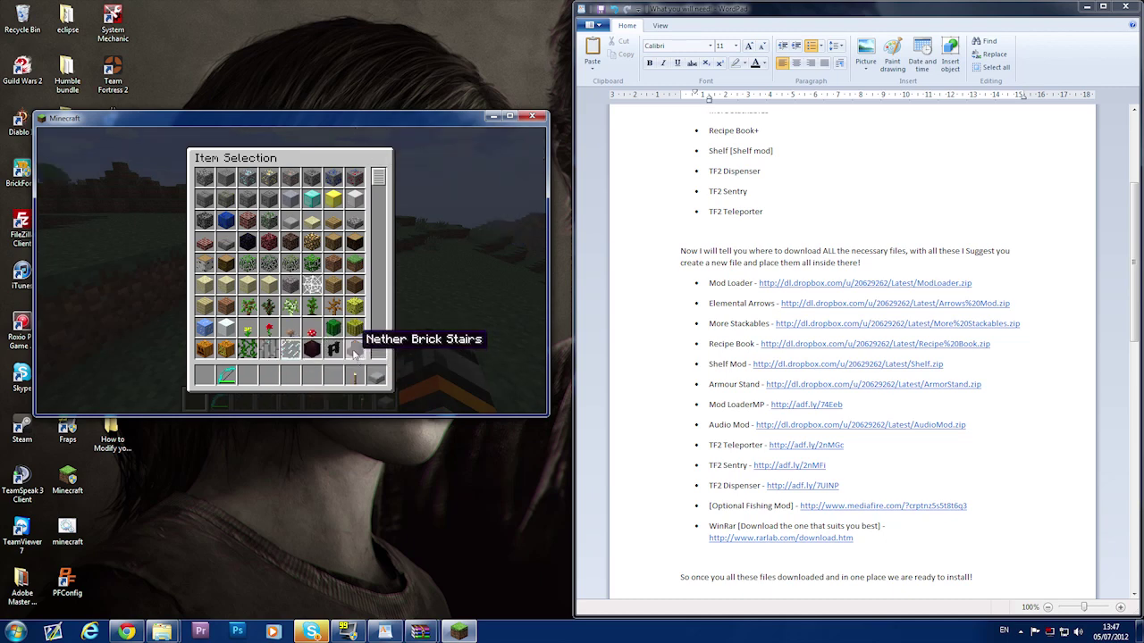
click(357, 376)
click(370, 373)
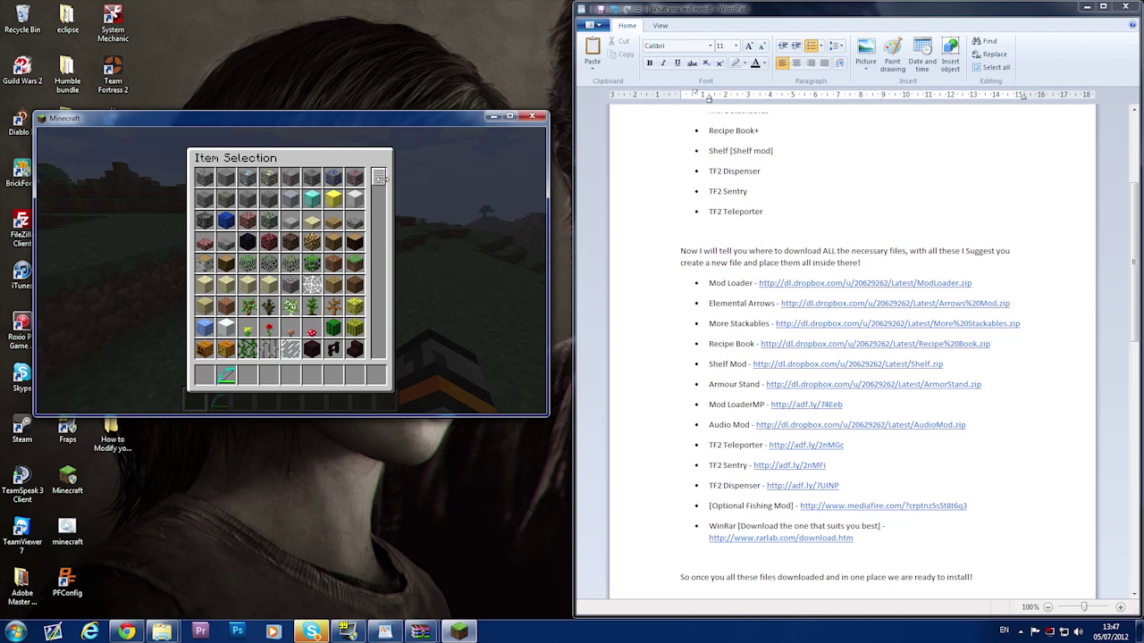
- Look through the creative item list for the items added by the installed mods, and close the inventory
scroll(377, 179, down, 10)
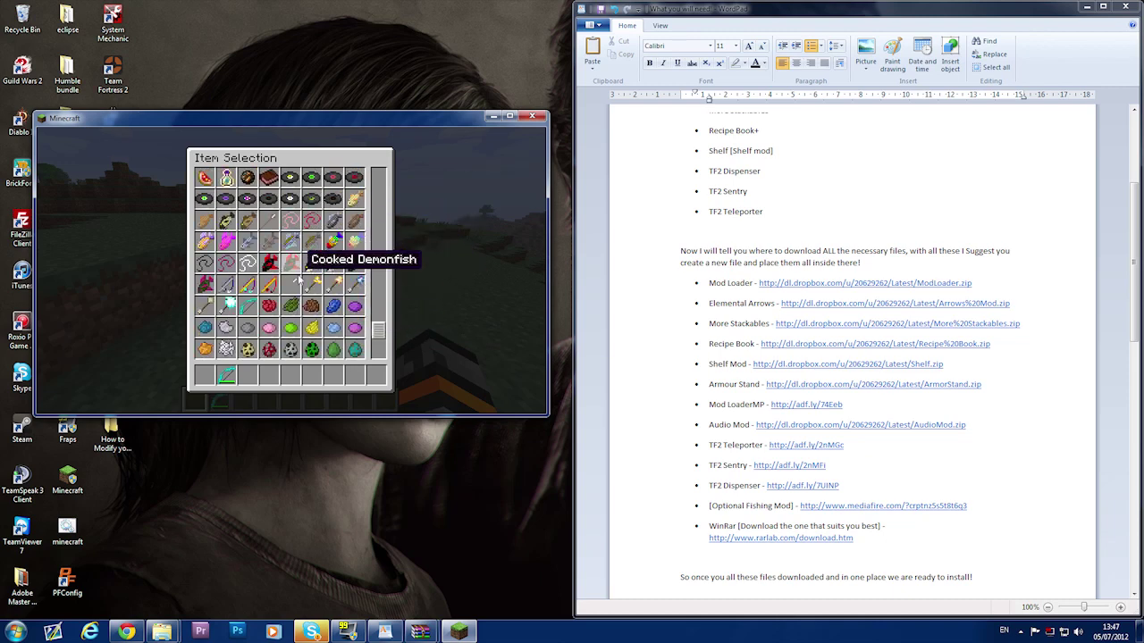
scroll(318, 273, down, 2)
scroll(319, 274, down, 2)
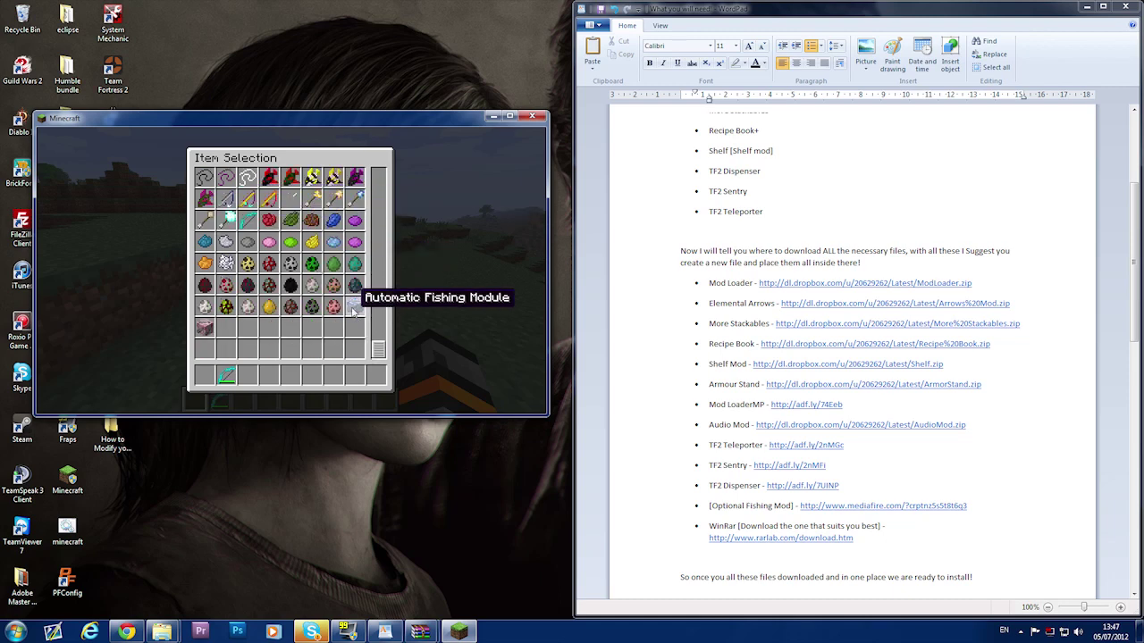
scroll(309, 286, up, 5)
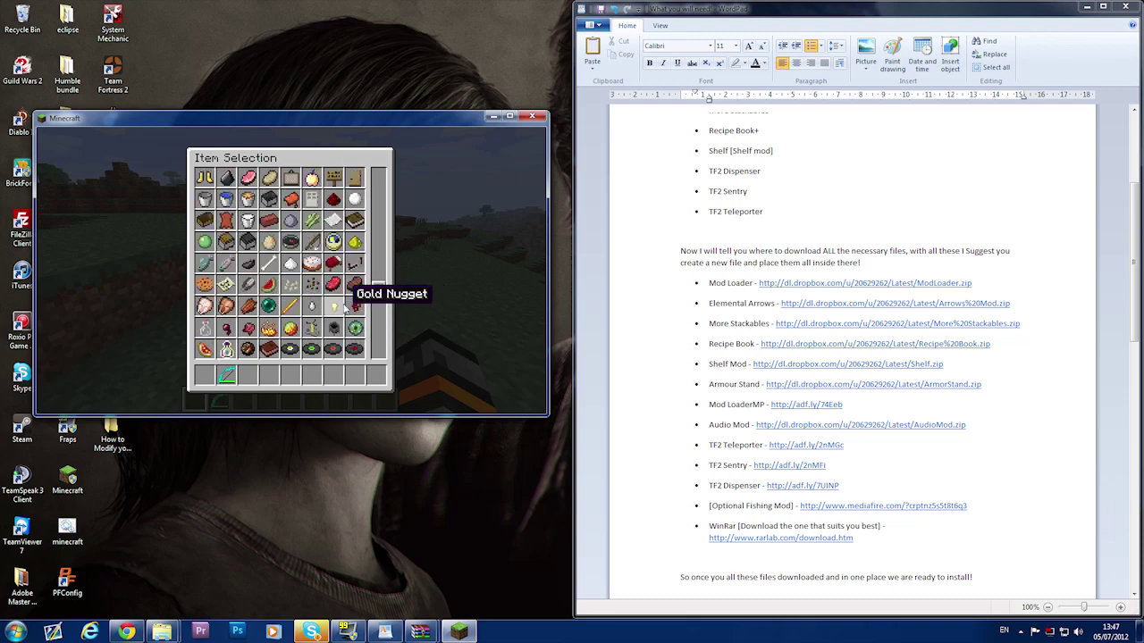
scroll(353, 268, down, 7)
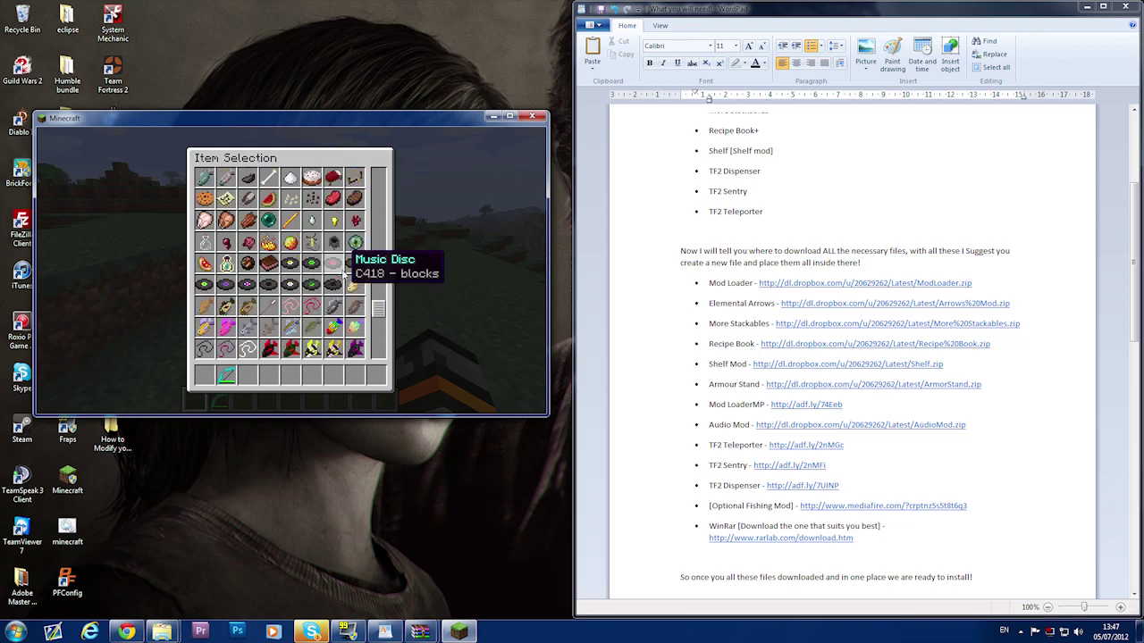
scroll(340, 268, up, 6)
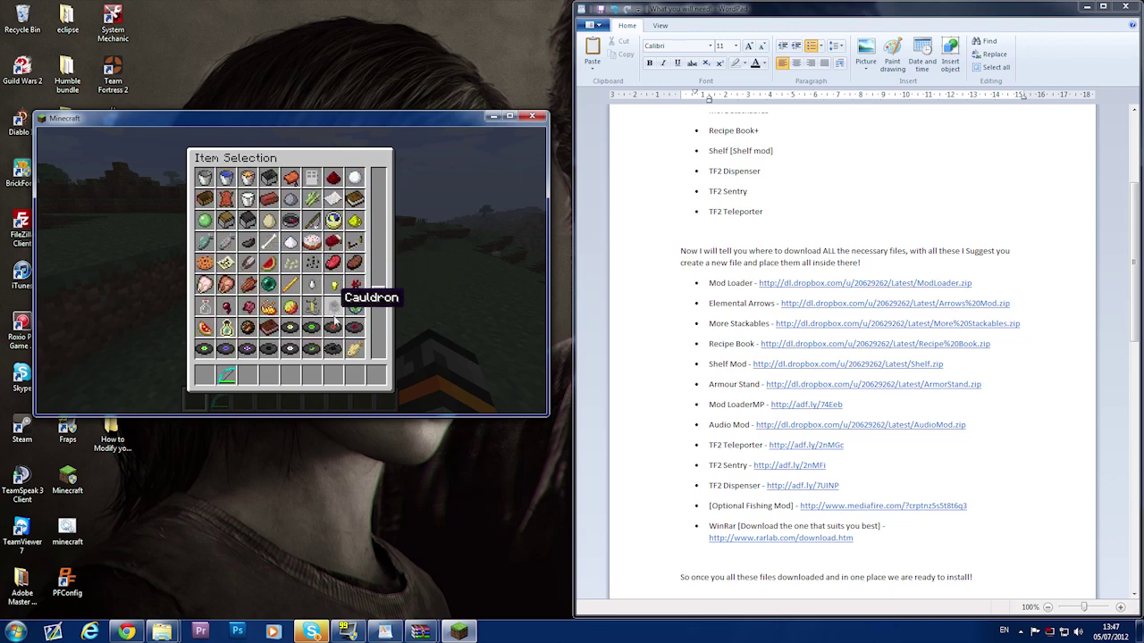
scroll(333, 318, up, 4)
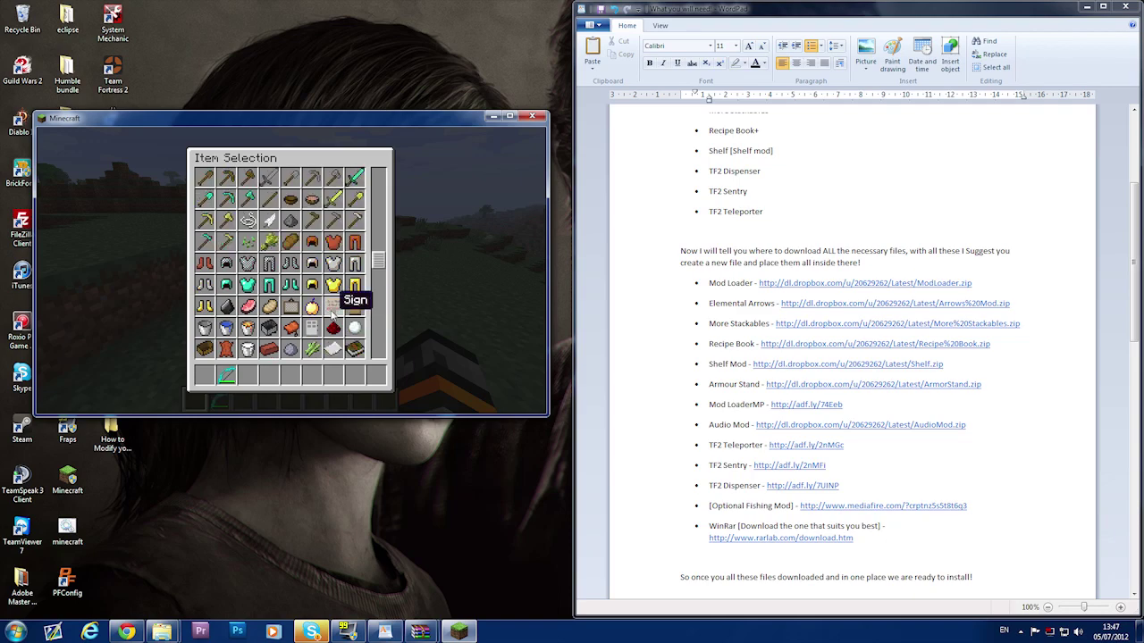
scroll(339, 295, up, 5)
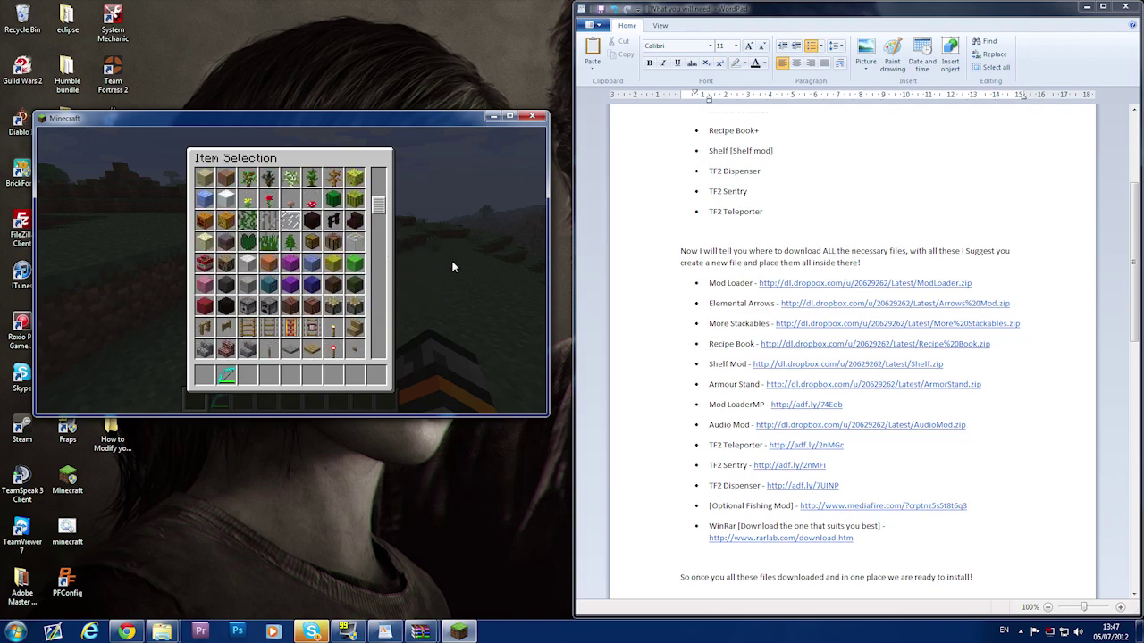
key(e)
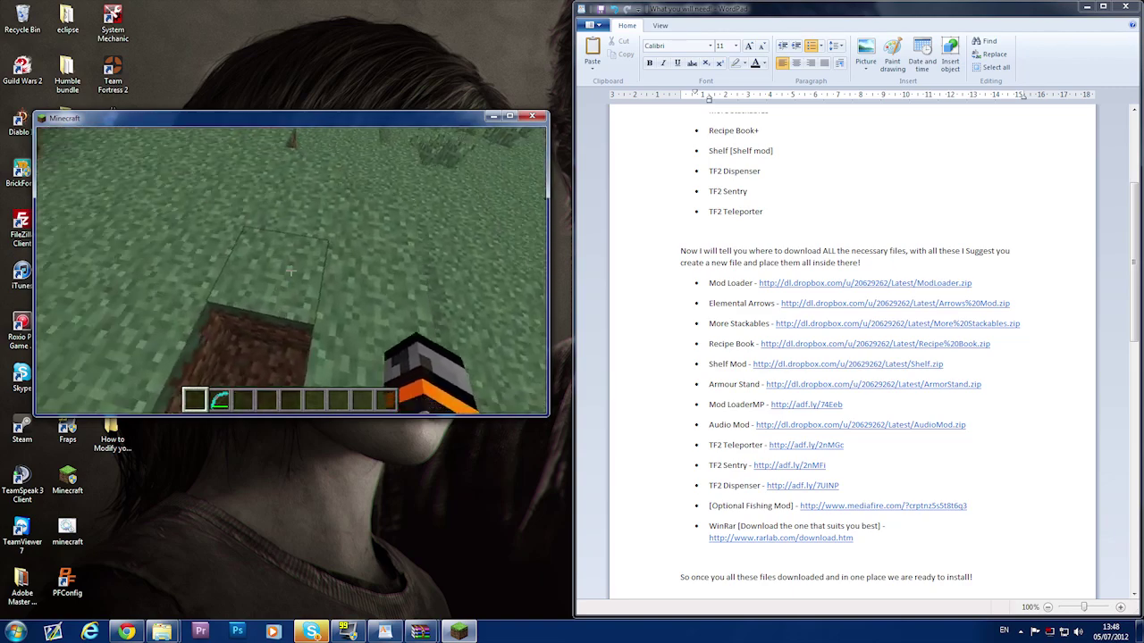
- Save and quit Test World to the title screen and close Minecraft
key(Escape)
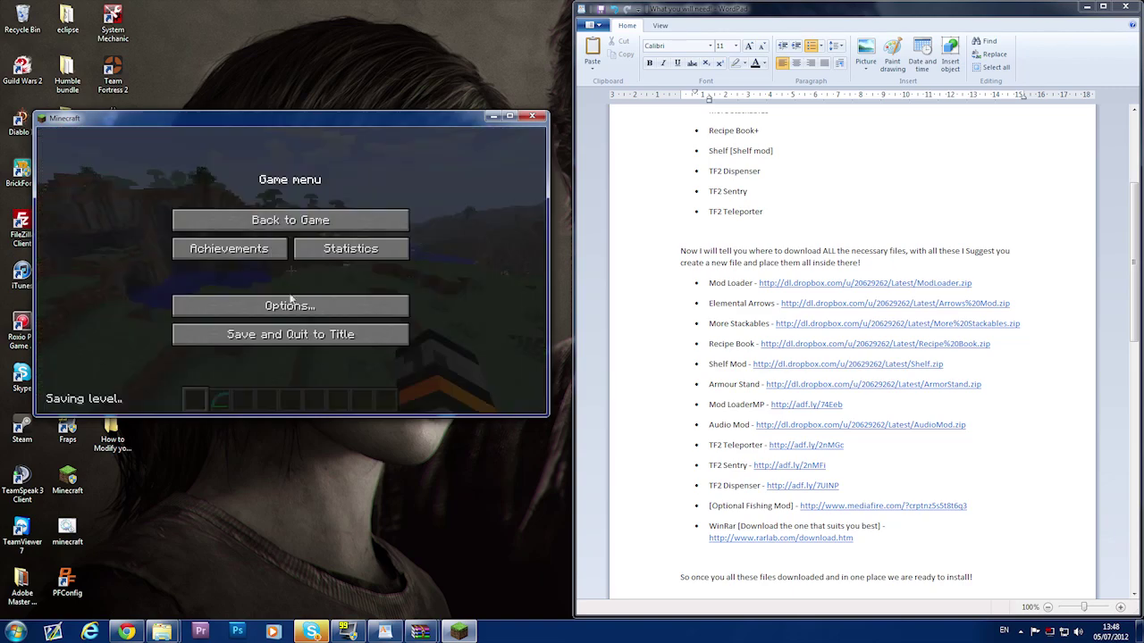
click(291, 336)
click(422, 354)
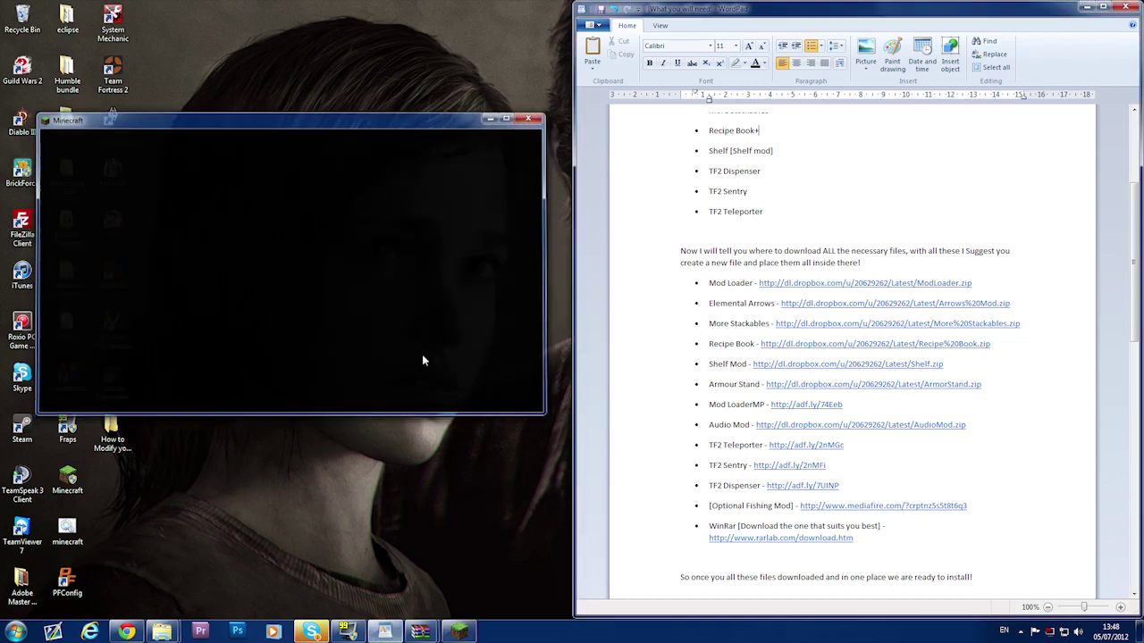
mouse_move(166, 632)
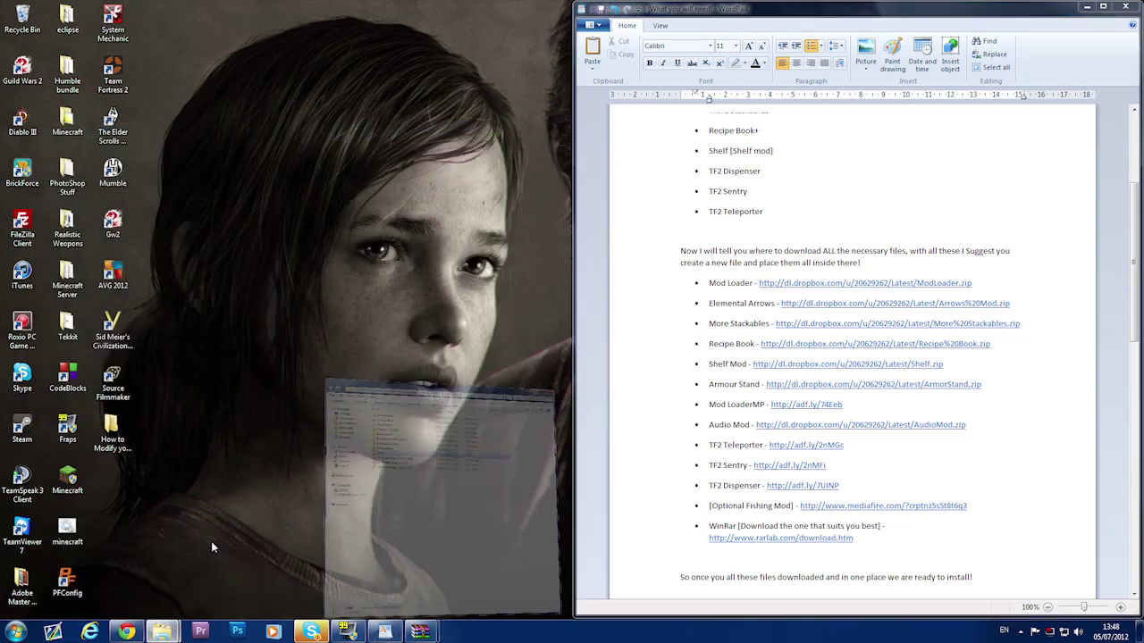
- Move the TF2Dispenser zip from the mods folder of TF2Dispenser_Client_1.2.5a into the mods folder of .minecraft
click(98, 571)
click(220, 590)
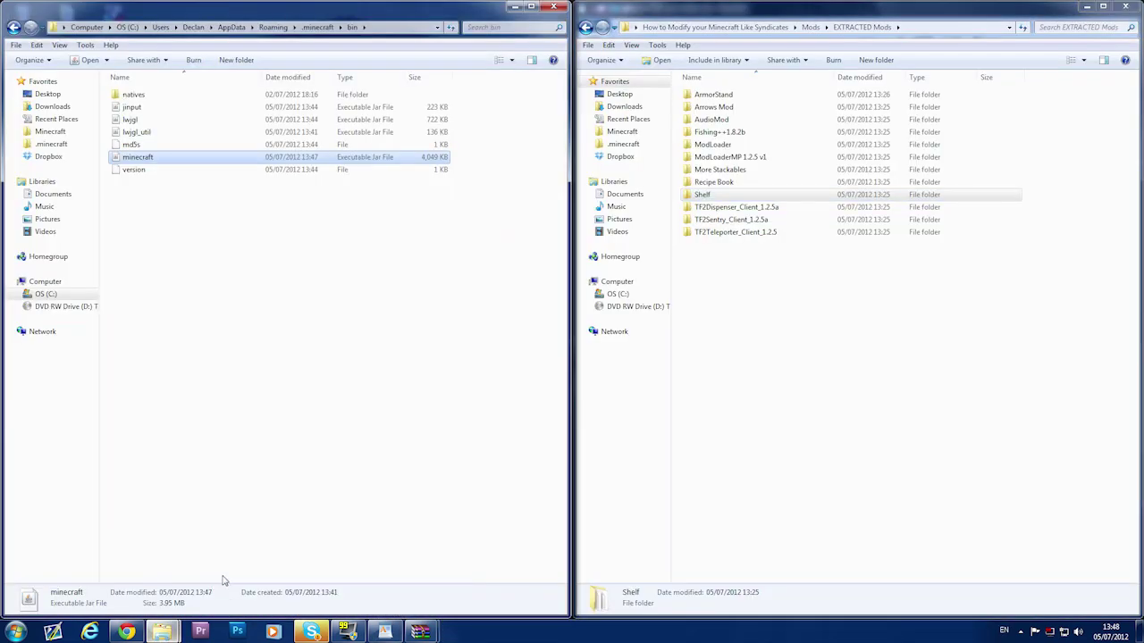
click(875, 459)
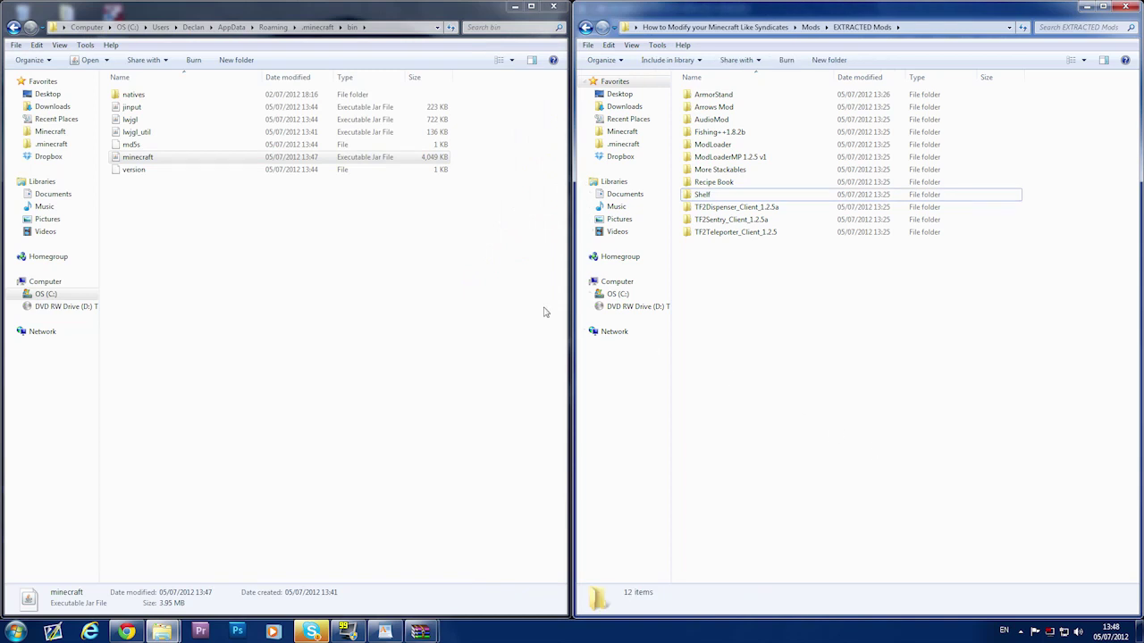
click(319, 29)
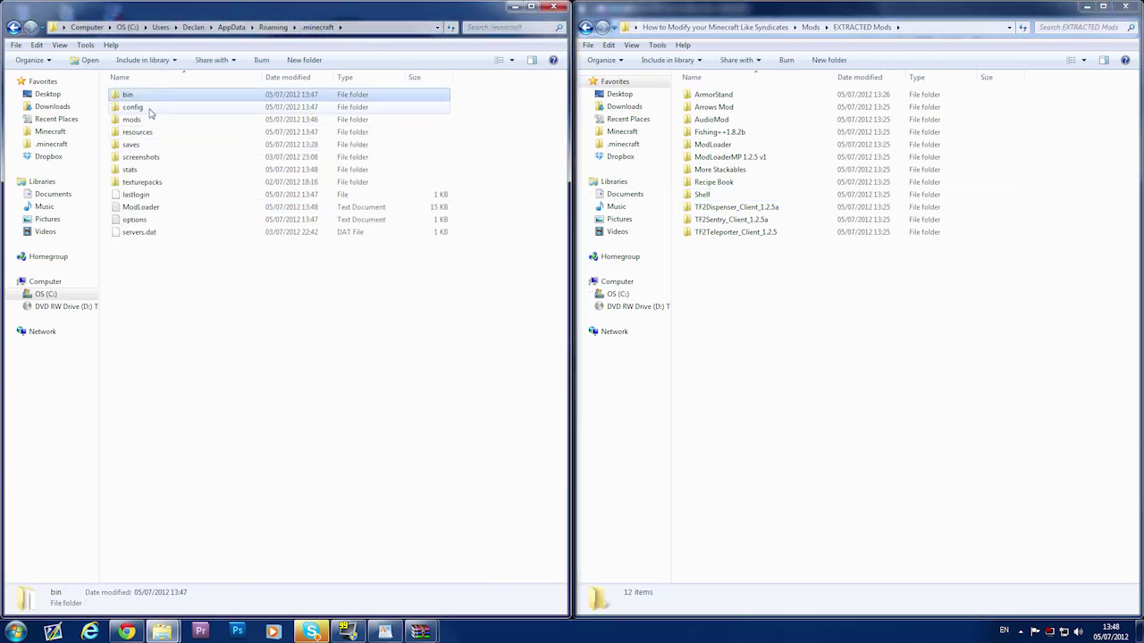
click(830, 366)
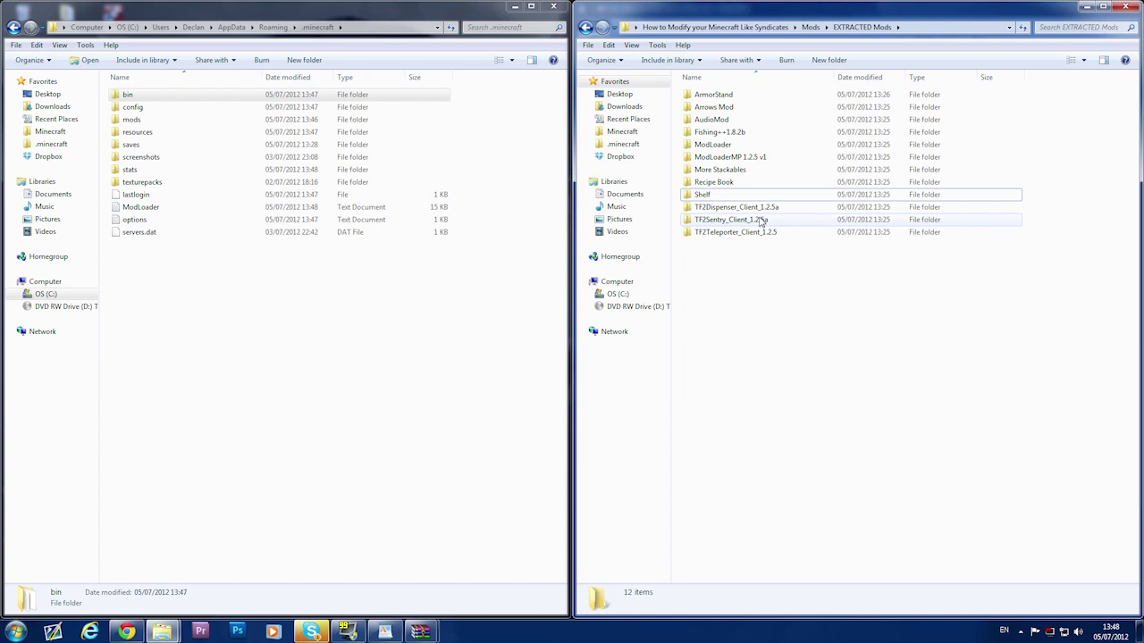
double_click(756, 209)
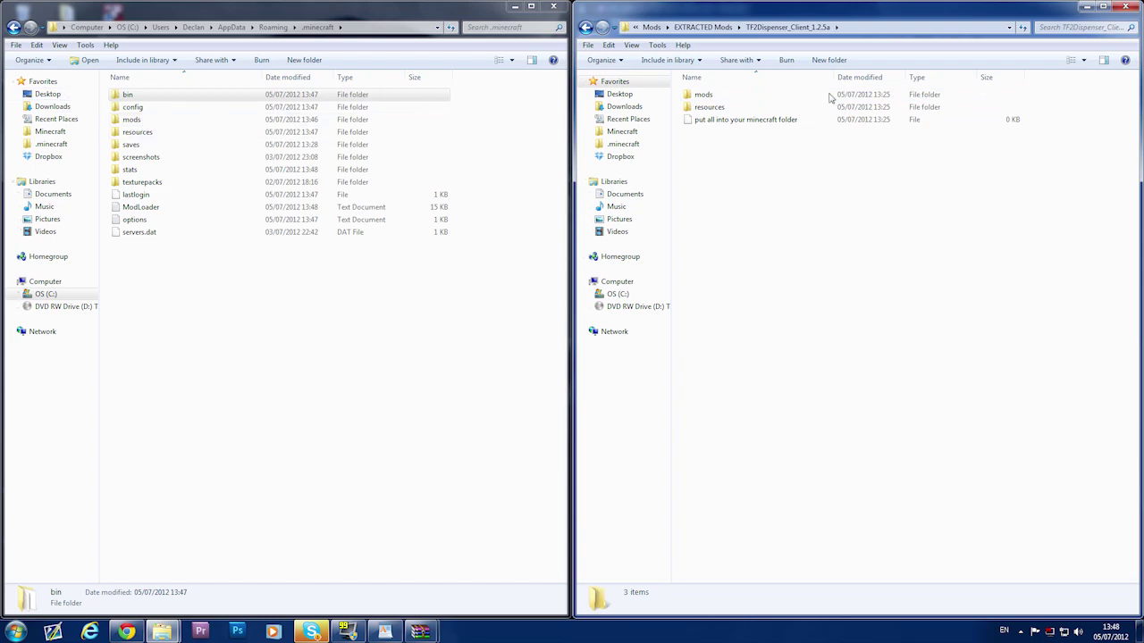
double_click(717, 96)
double_click(131, 120)
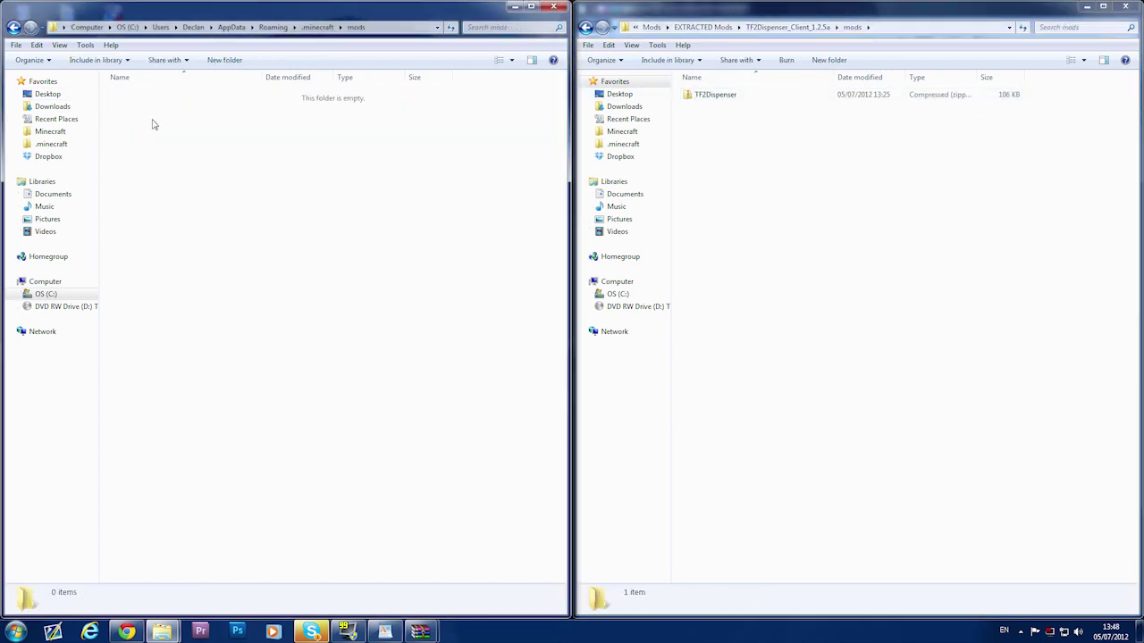
drag(786, 97, 322, 170)
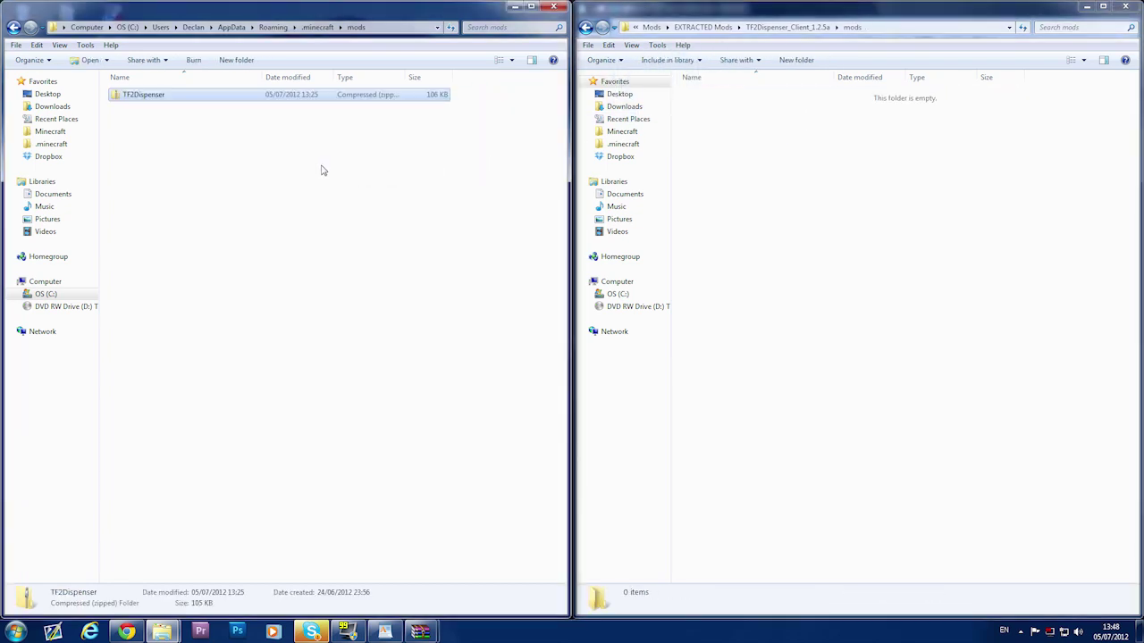
- Copy the TF2Dispenser zip from .minecraft's mods folder back into the mods folder of TF2Dispenser_Client_1.2.5a
click(13, 31)
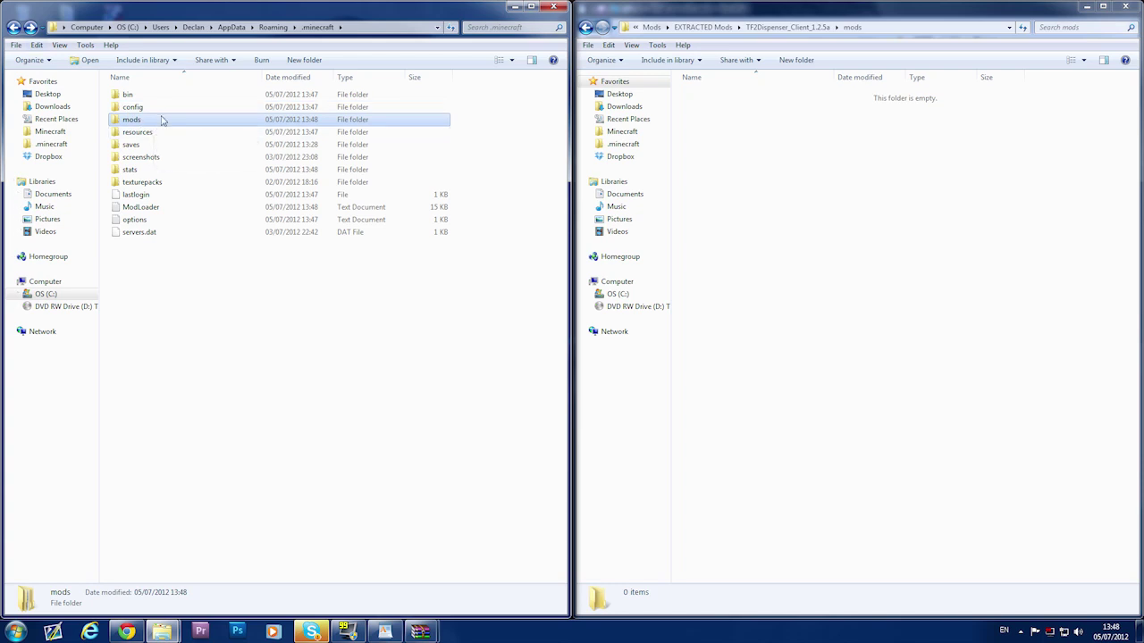
double_click(163, 120)
click(161, 94)
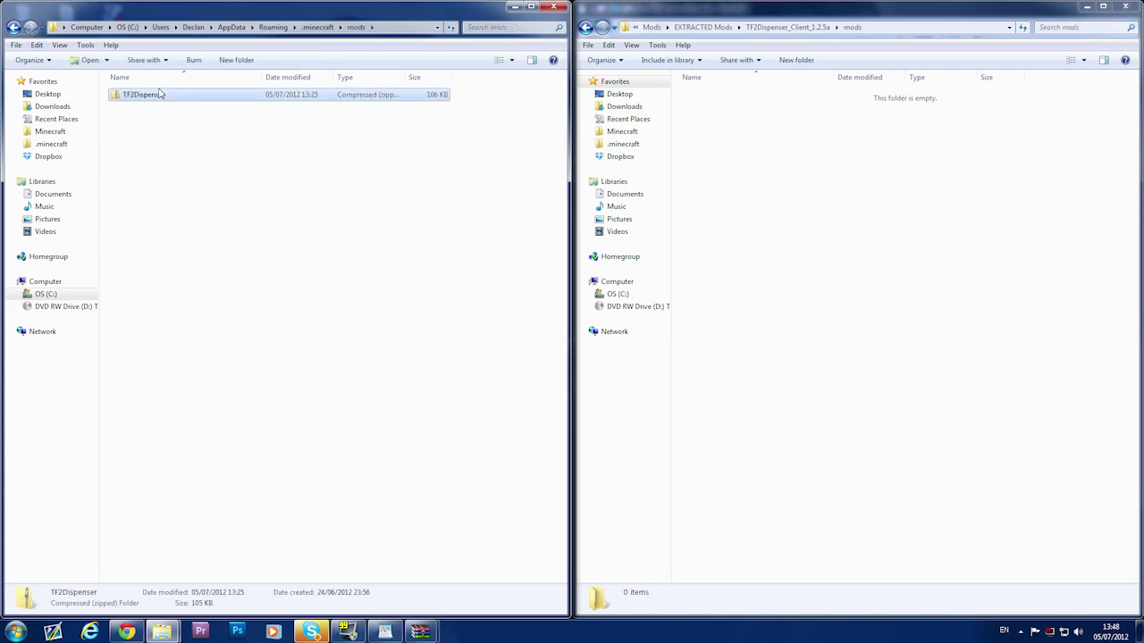
click(973, 259)
key(ctrl+v)
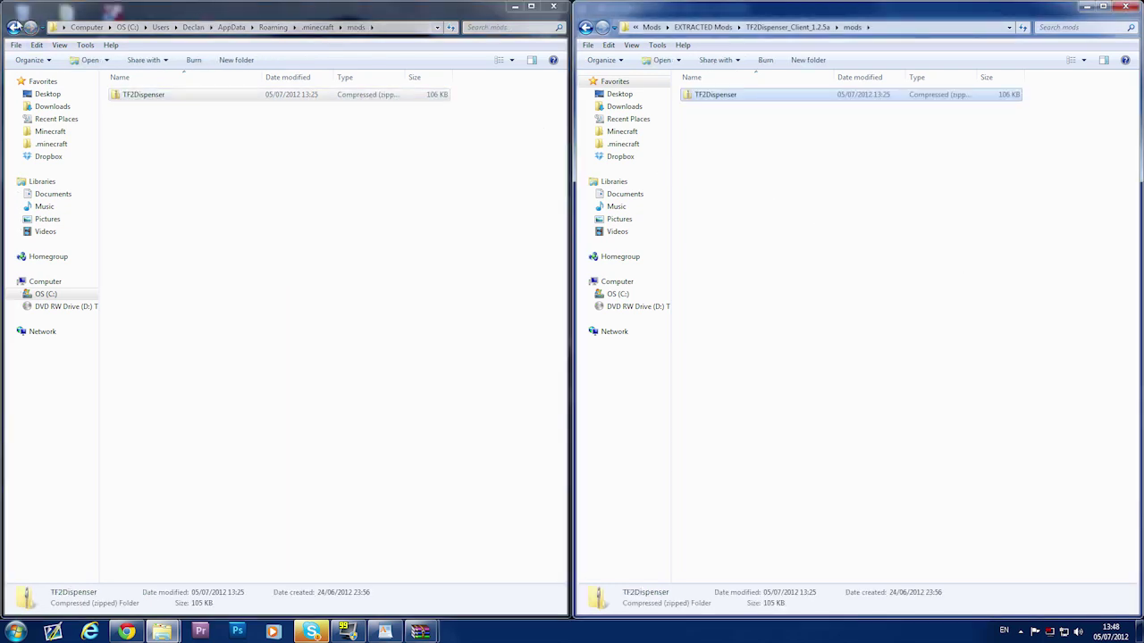
- Copy the TF2 folder from TF2Dispenser_Client_1.2.5a's resources\mod\sound folder into .minecraft's resources\mod\sound folder
click(12, 29)
click(11, 29)
double_click(173, 132)
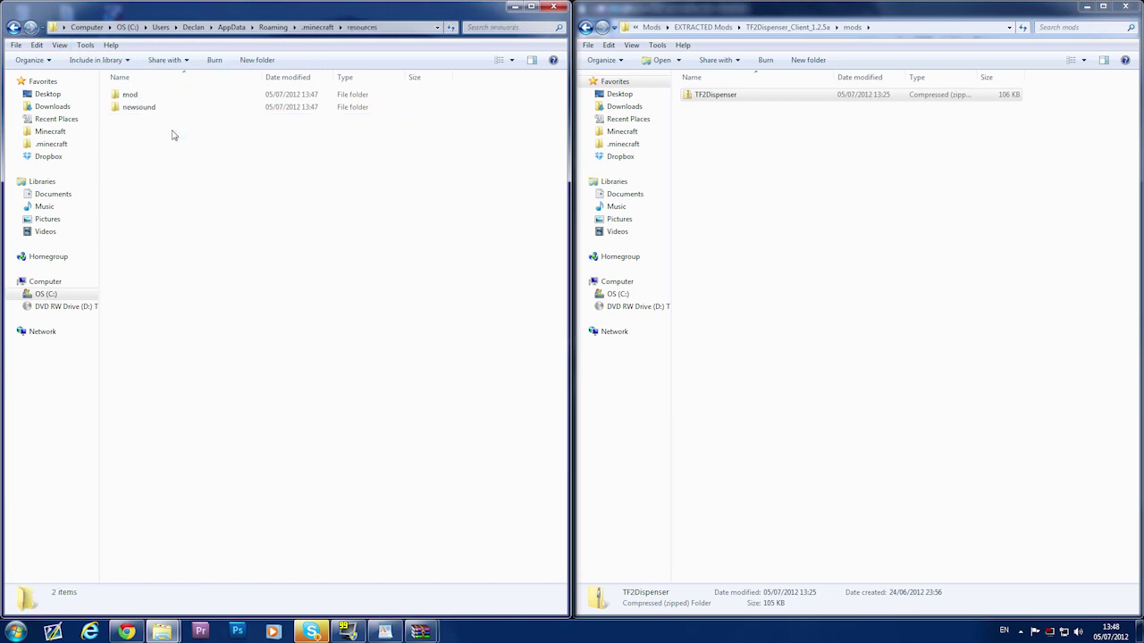
click(786, 27)
double_click(704, 106)
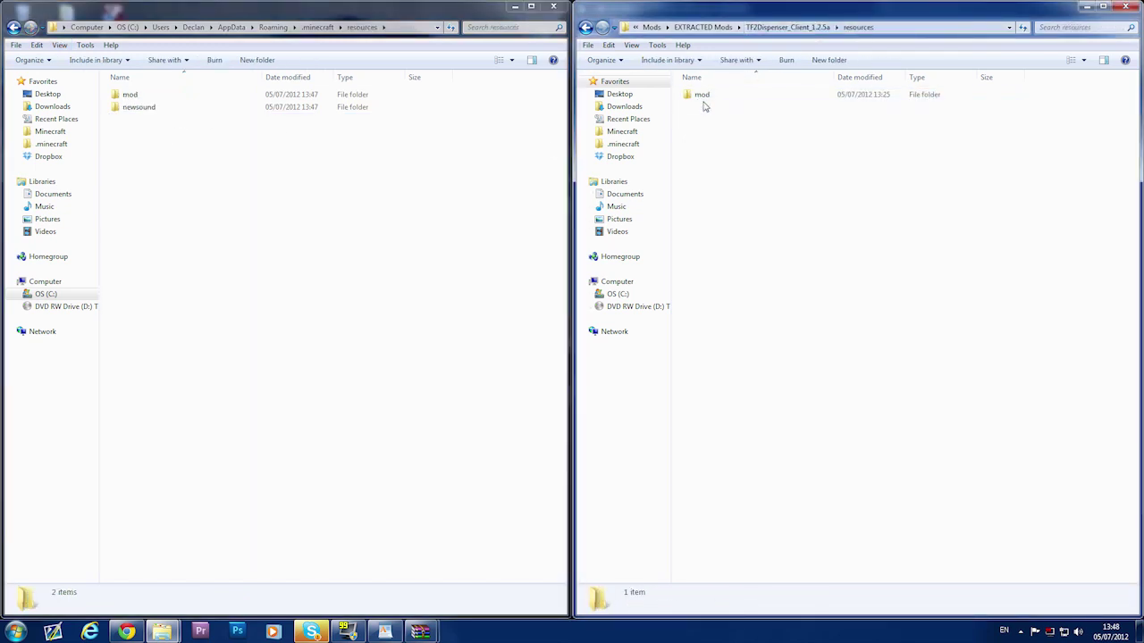
click(702, 95)
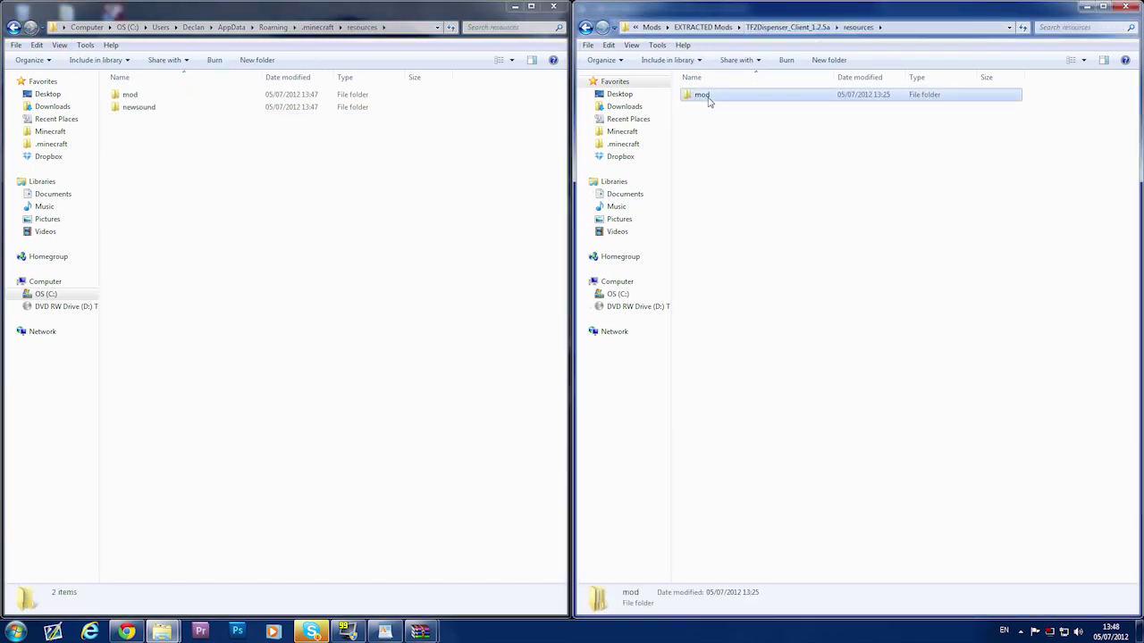
double_click(169, 97)
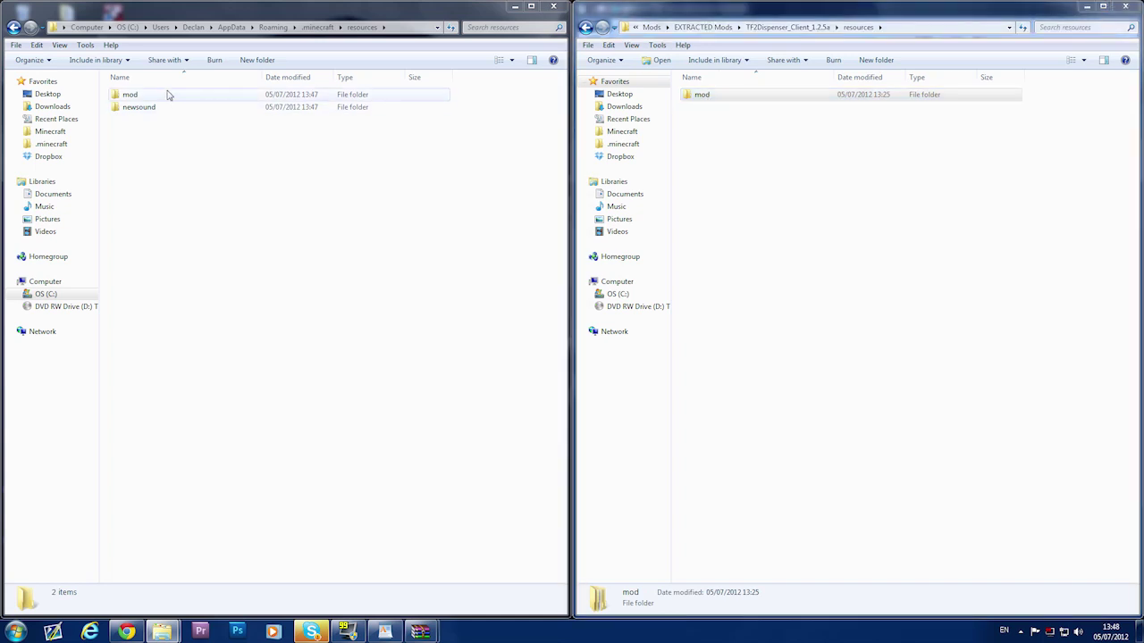
double_click(726, 97)
double_click(706, 96)
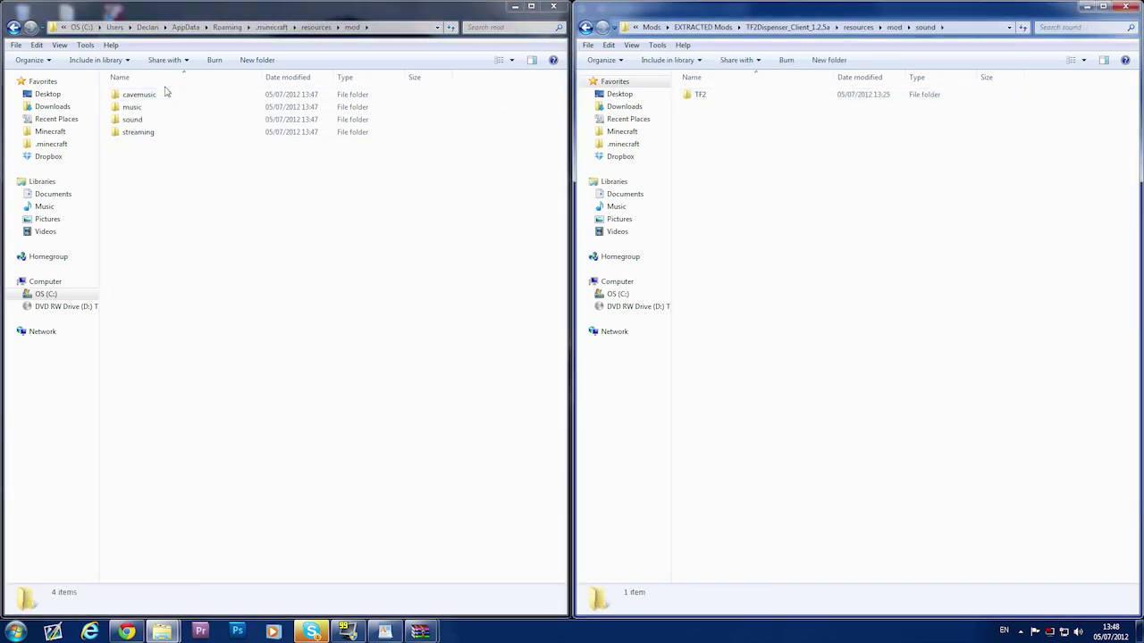
double_click(134, 119)
click(727, 96)
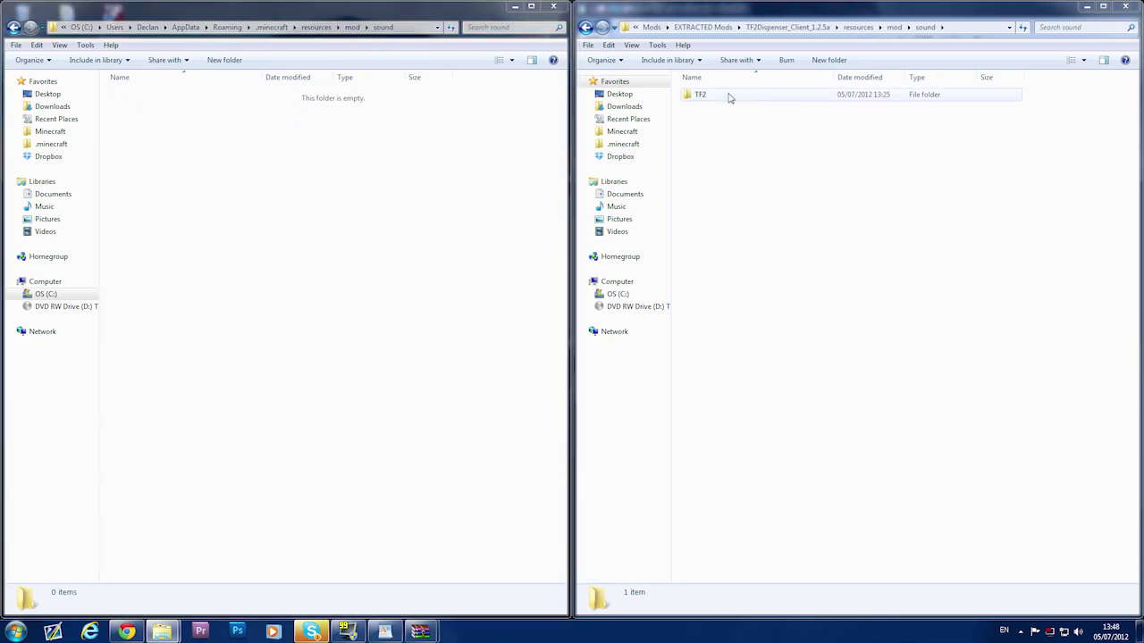
click(285, 227)
key(ctrl+v)
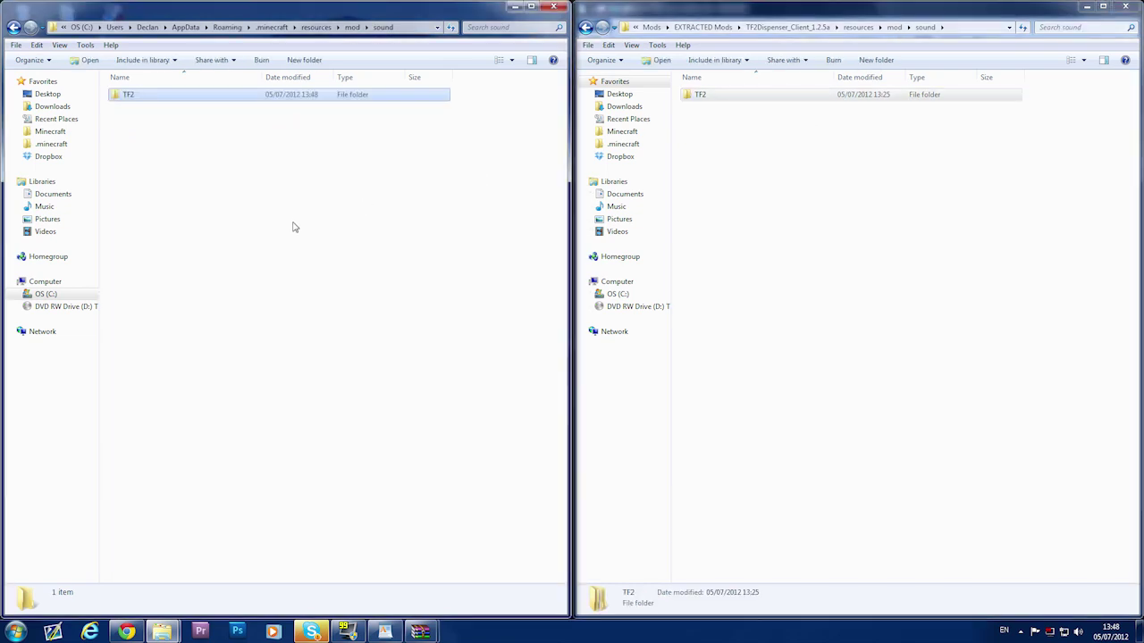
- Copy the sentry sound folder from TF2Sentry_Client_1.2.5a's resources into .minecraft's resources\mod\sound\TF2 folder
double_click(702, 95)
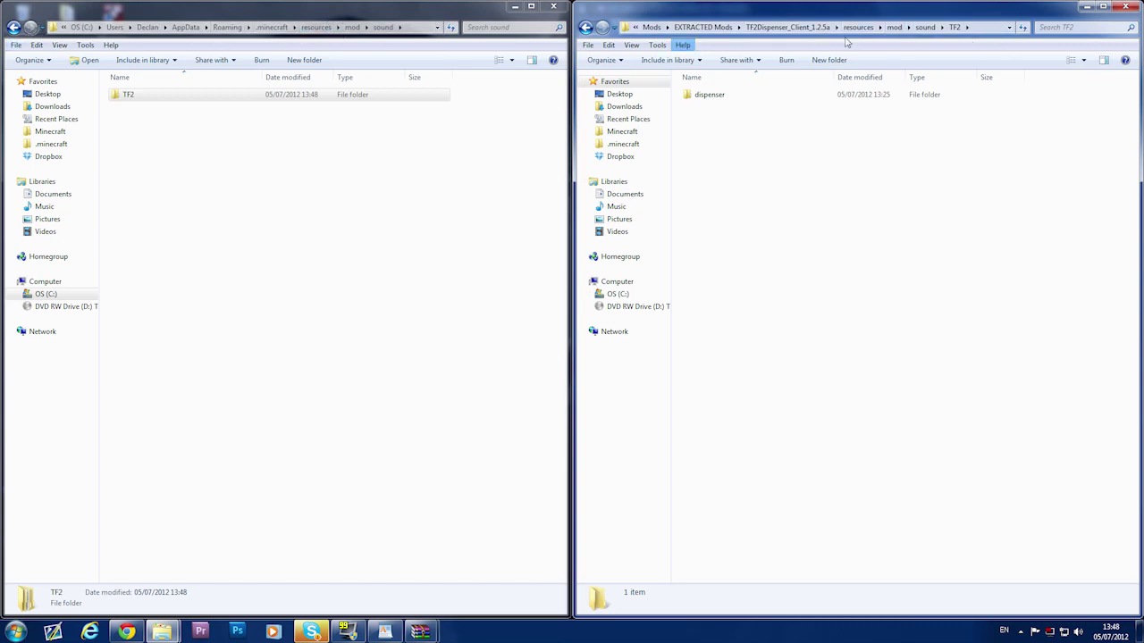
click(790, 27)
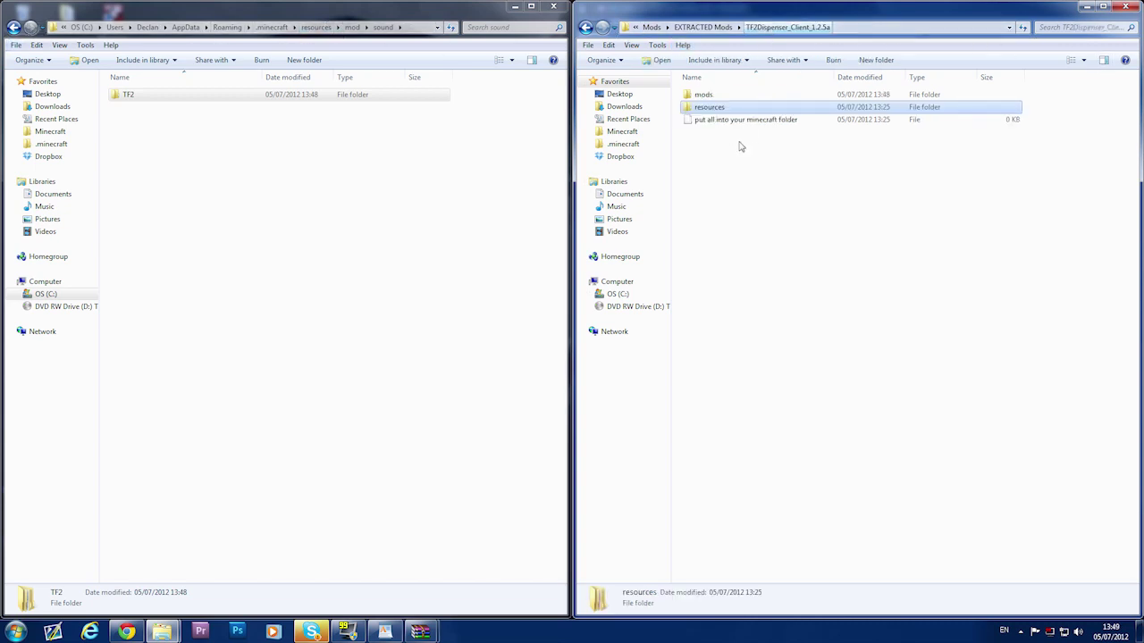
click(703, 27)
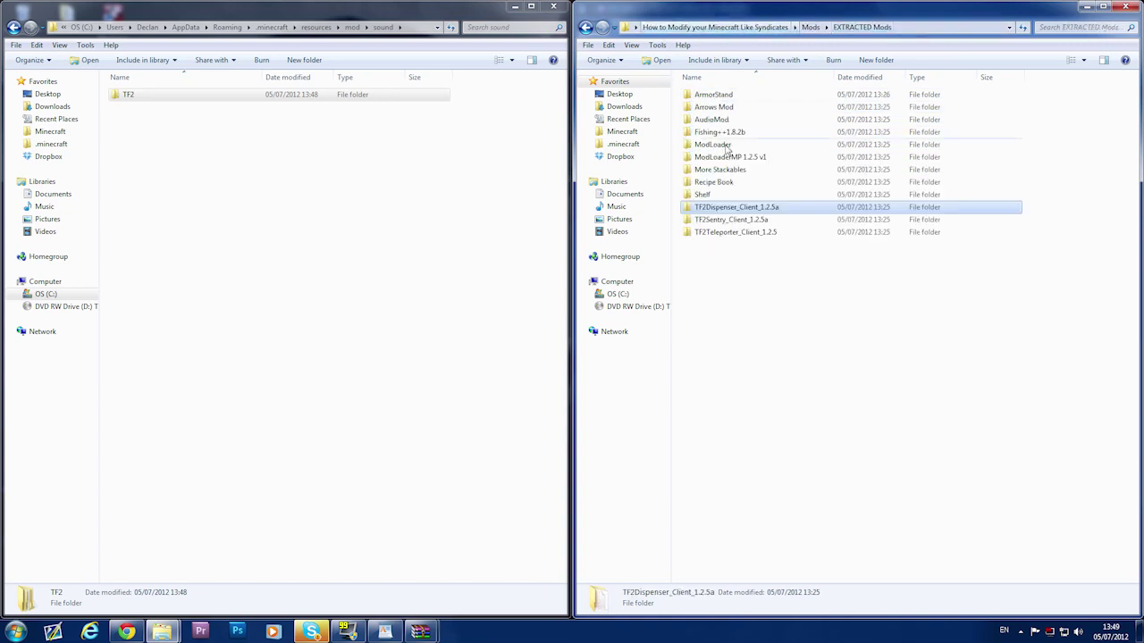
double_click(722, 223)
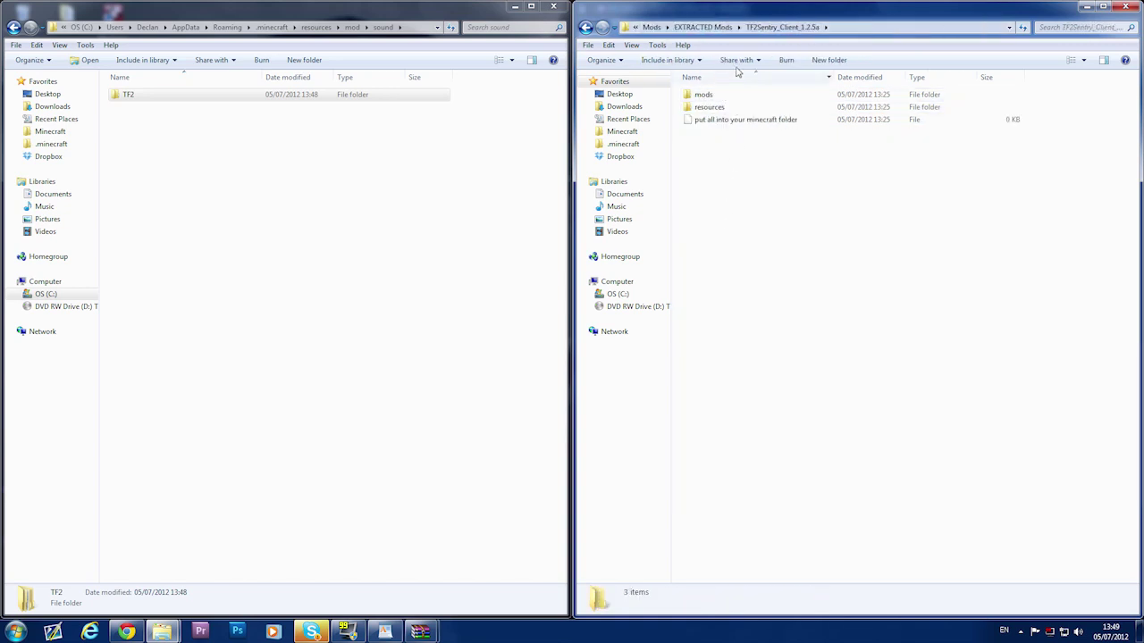
click(713, 109)
double_click(713, 108)
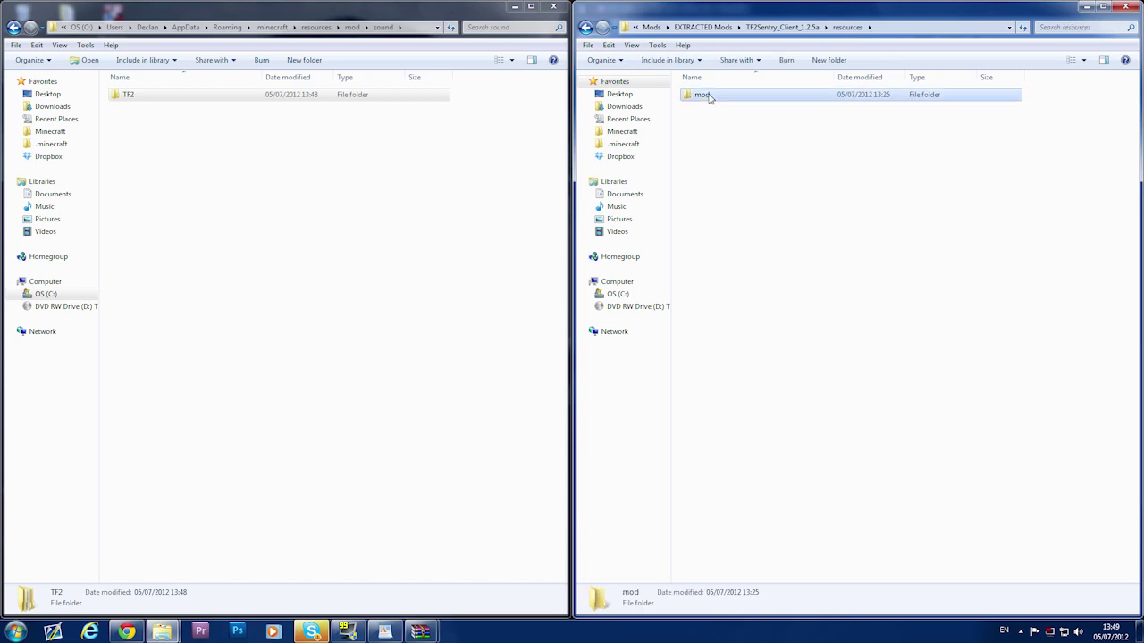
double_click(705, 96)
double_click(708, 95)
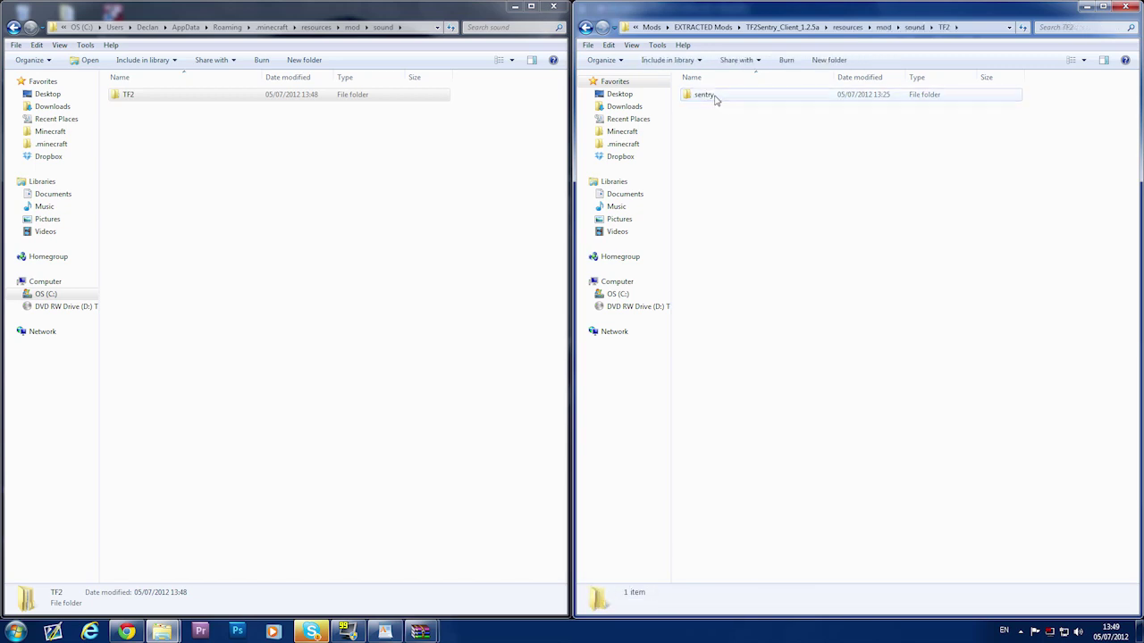
click(705, 95)
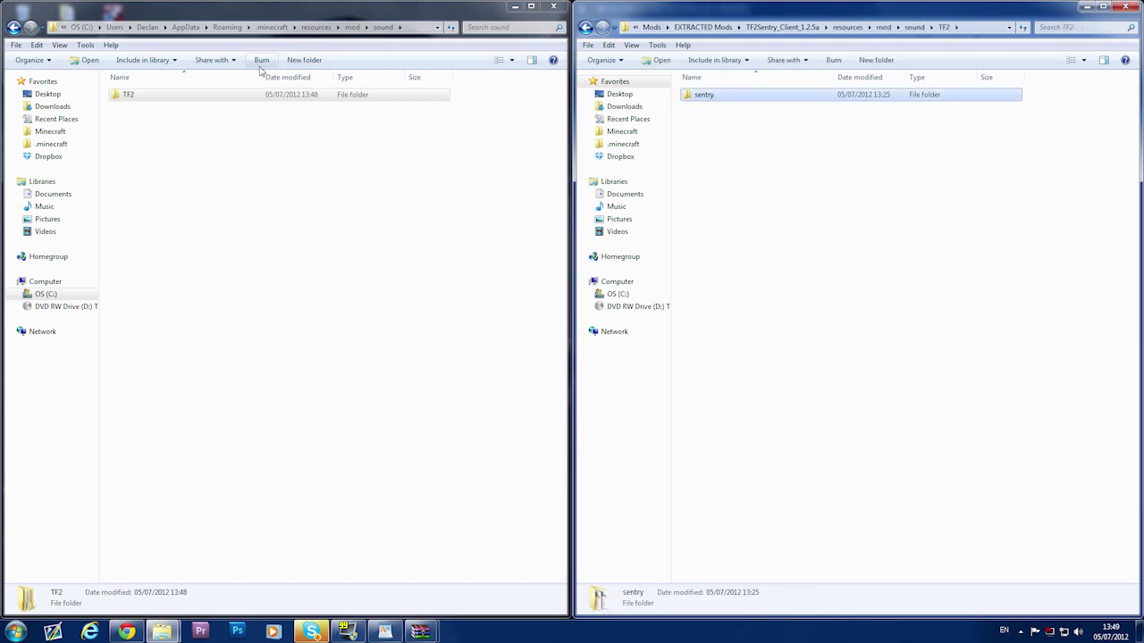
double_click(213, 100)
click(736, 96)
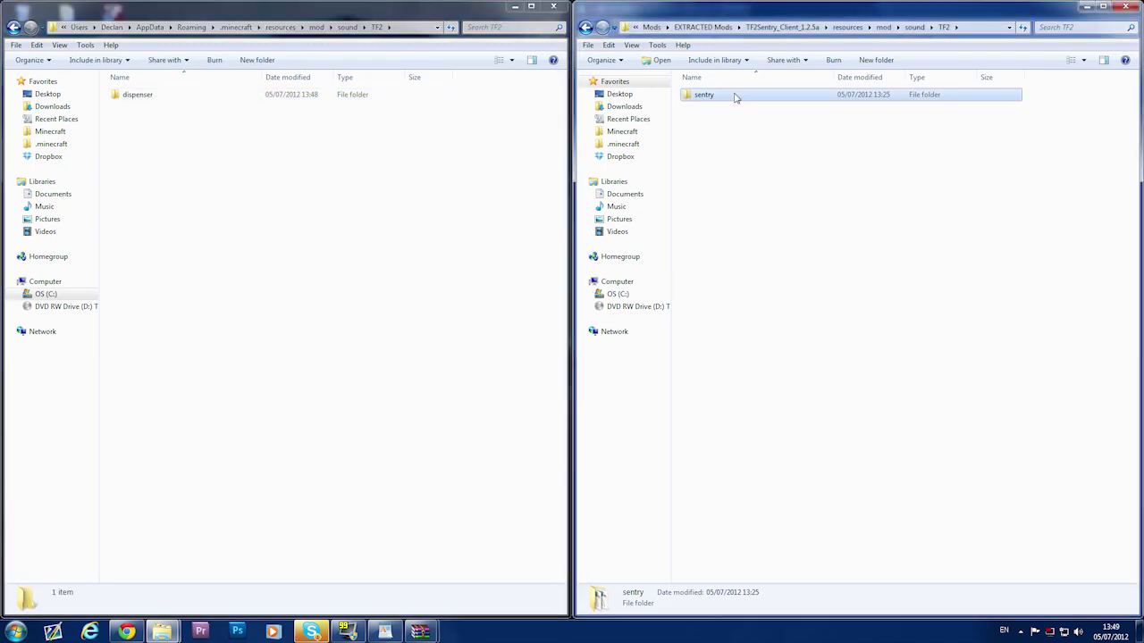
drag(735, 97, 398, 191)
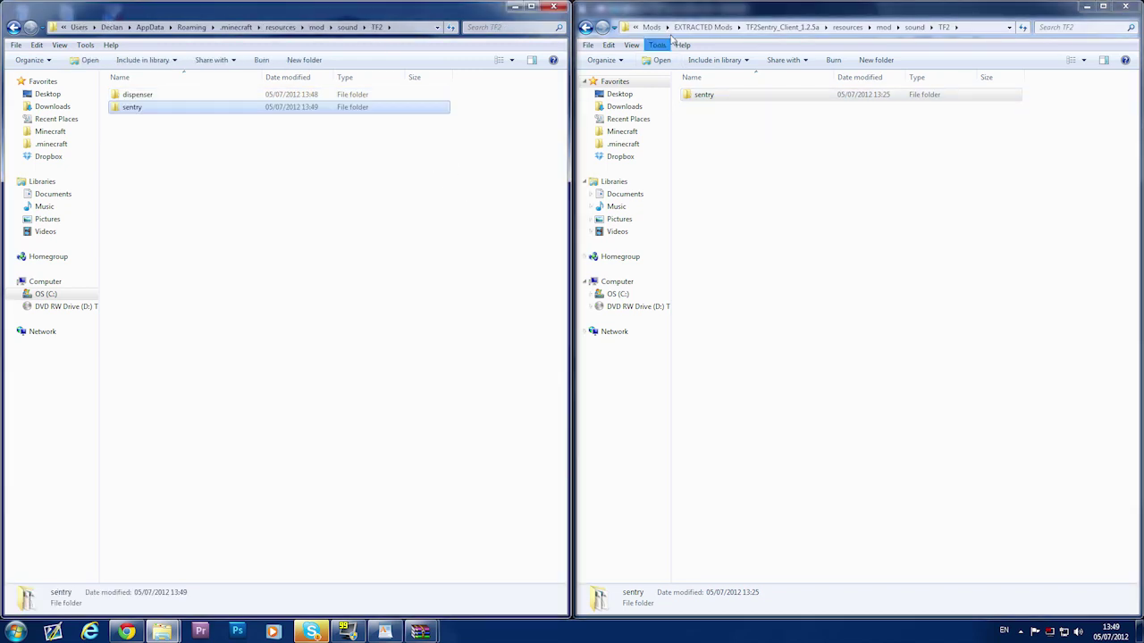
- Copy the teleporter sound folder from TF2Teleporter_Client_1.2.5's resources into .minecraft's resources\mod\sound\TF2 folder
click(703, 27)
double_click(707, 232)
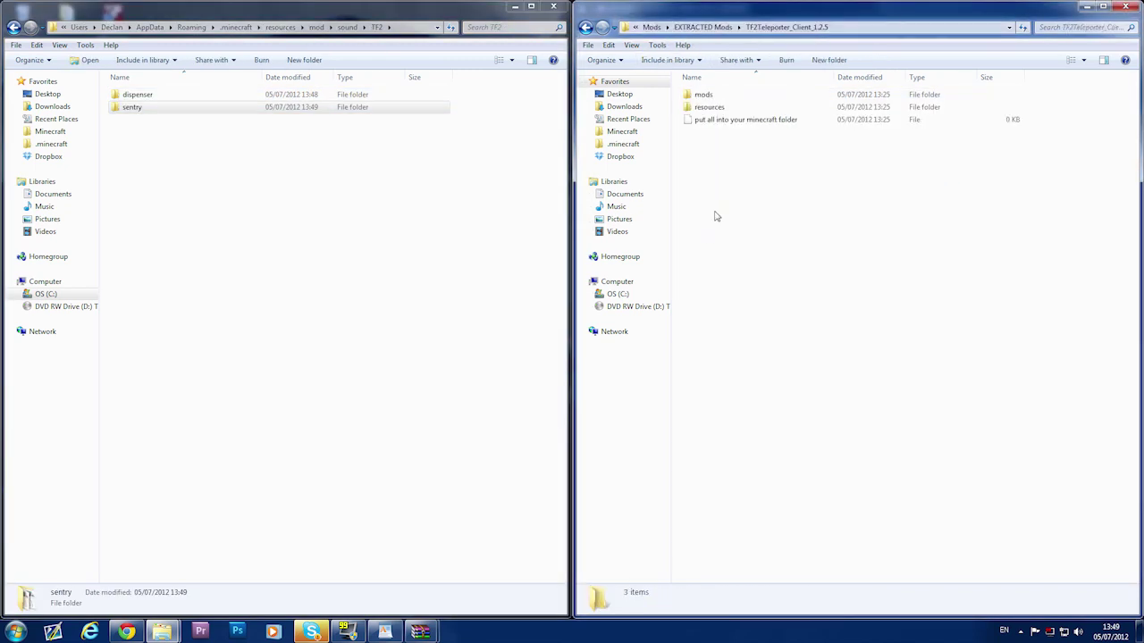
double_click(726, 107)
double_click(706, 95)
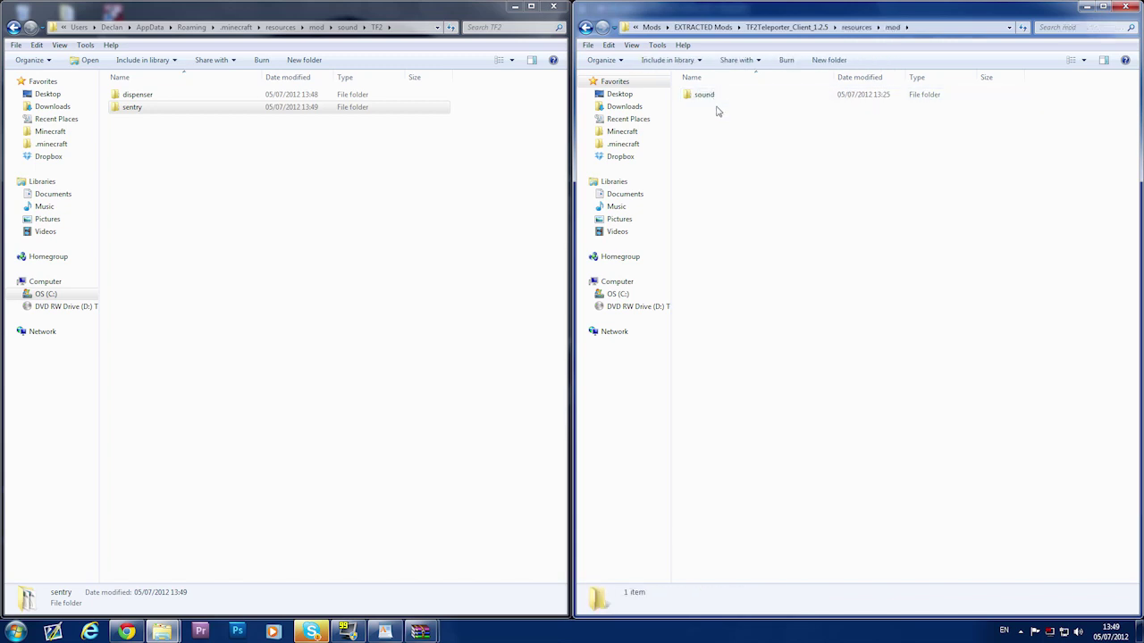
double_click(705, 95)
double_click(706, 95)
click(715, 98)
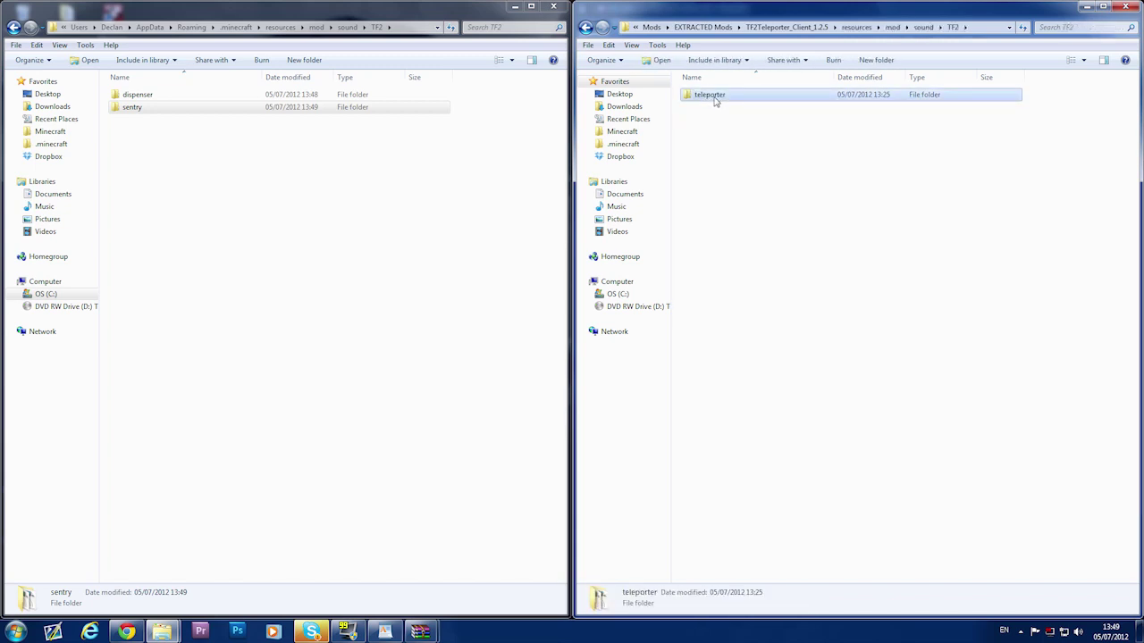
drag(380, 200, 437, 206)
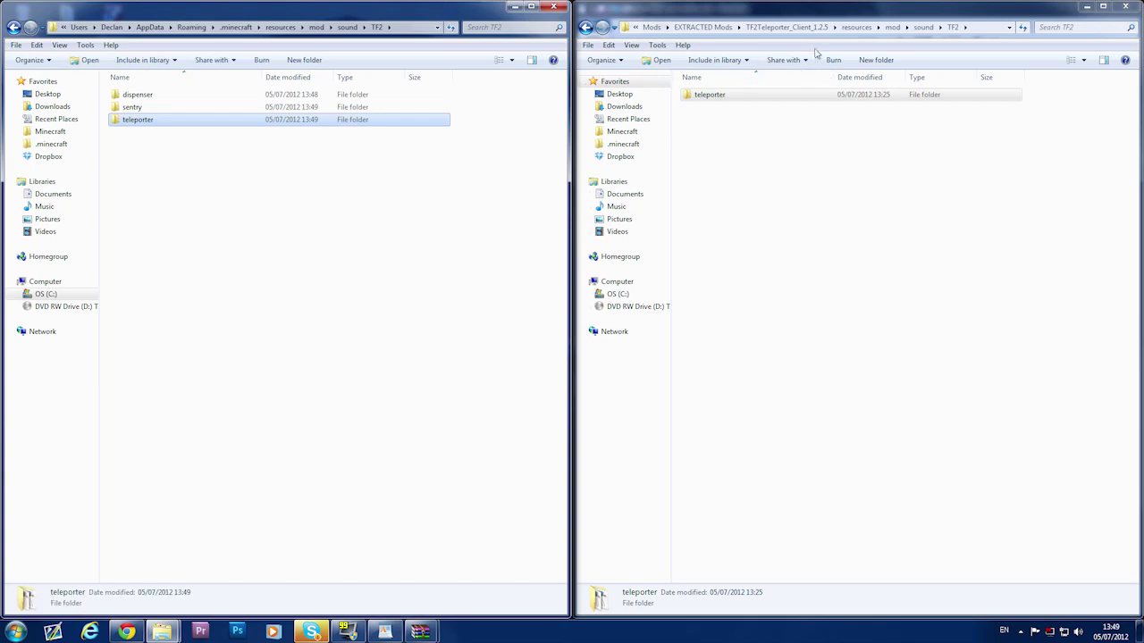
- Copy the TF2Sentry zip from TF2Sentry_Client_1.2.5a's mods folder into .minecraft's mods folder
click(703, 27)
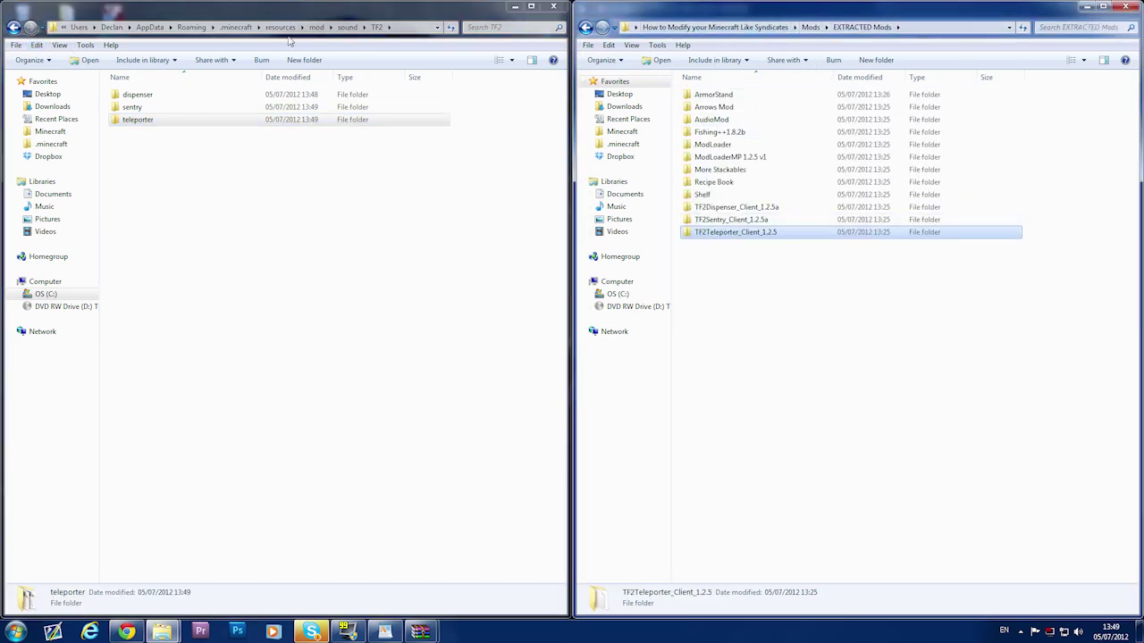
click(236, 27)
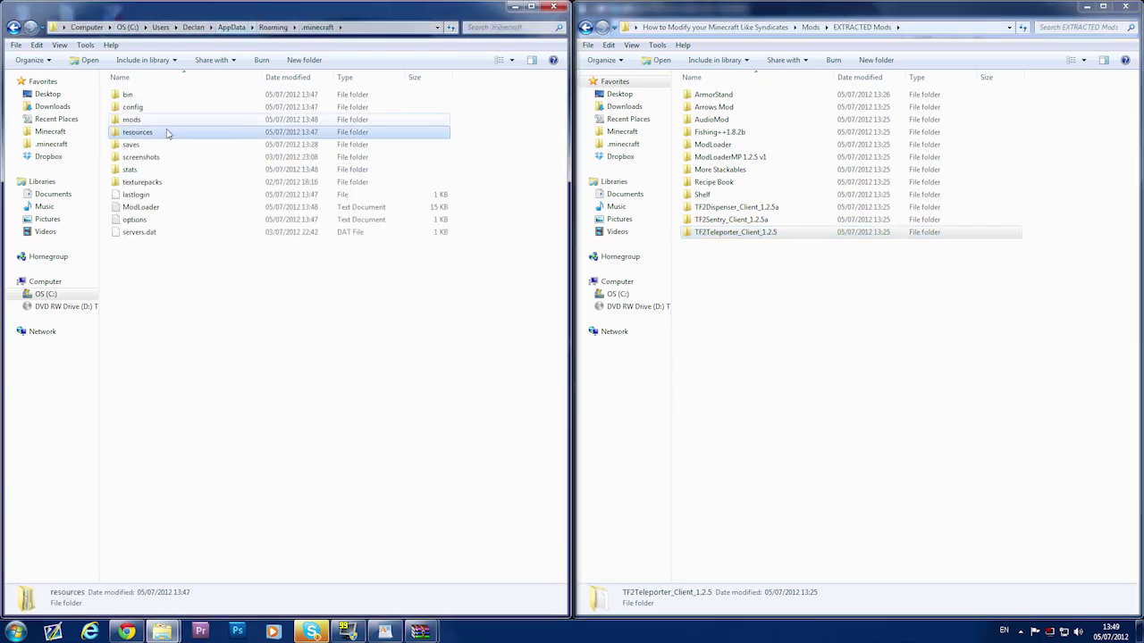
double_click(132, 120)
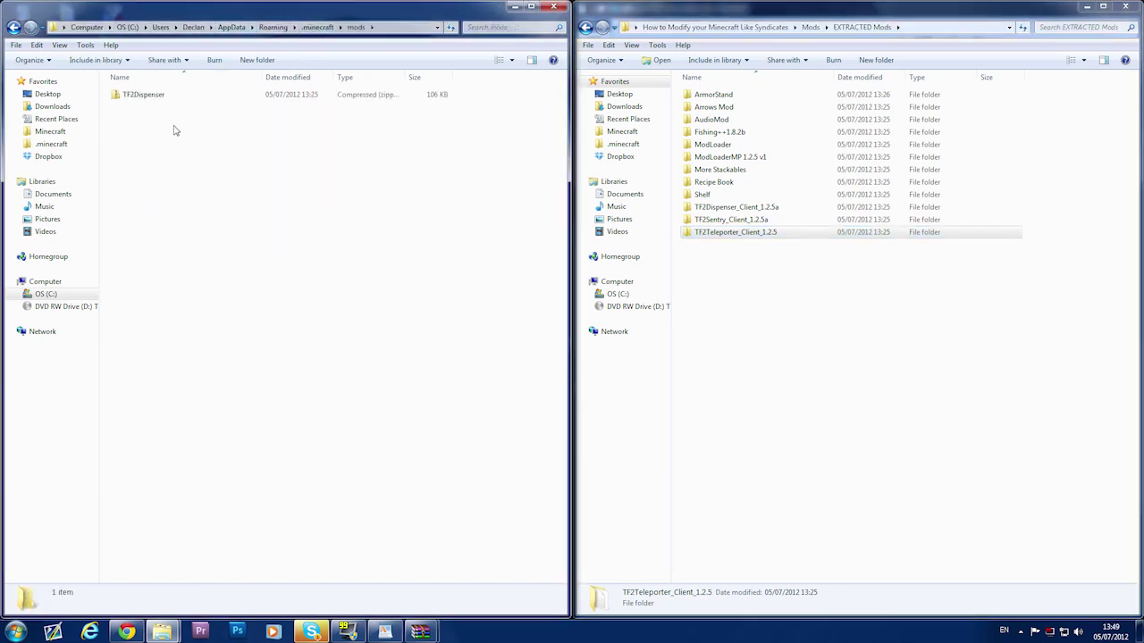
double_click(744, 220)
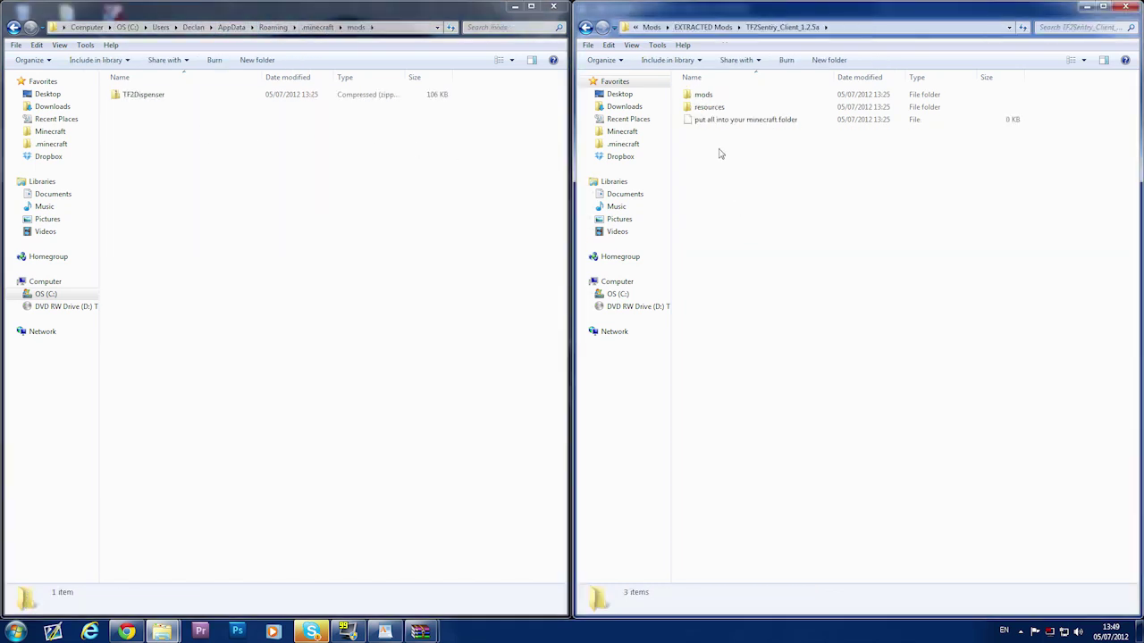
click(716, 107)
double_click(710, 95)
click(712, 99)
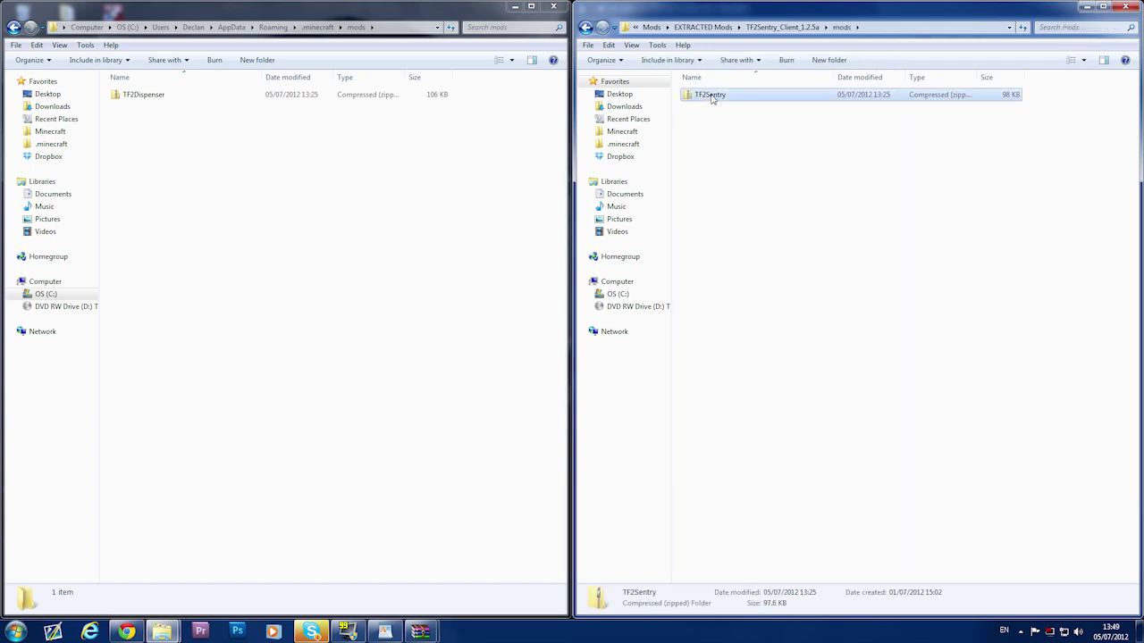
drag(713, 99, 299, 202)
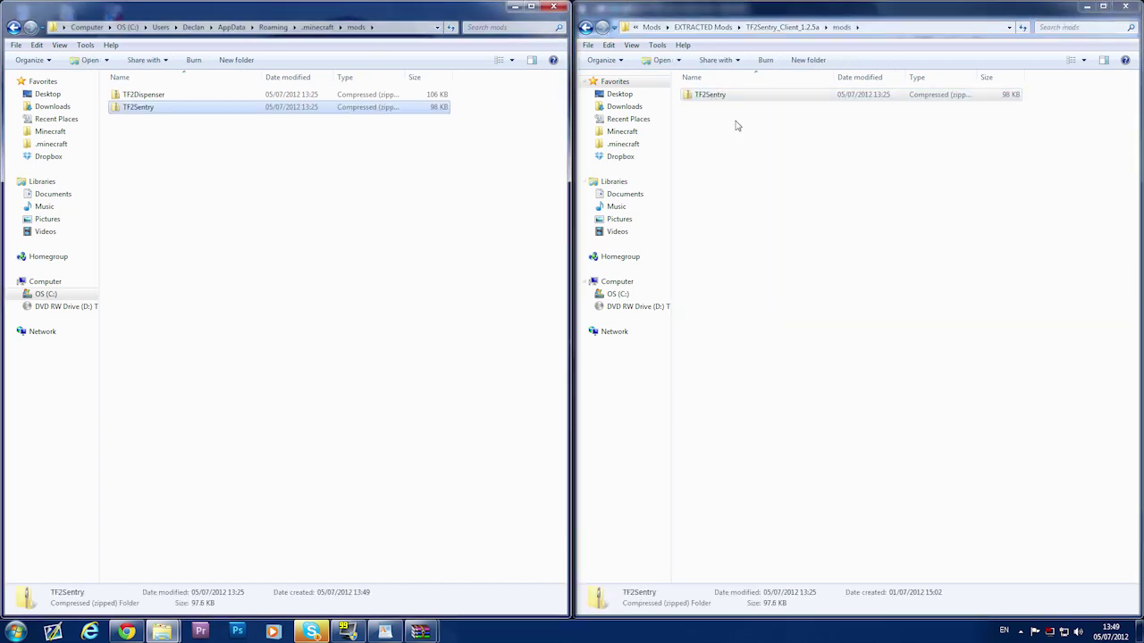
- Copy the TF2Teleporter zip from TF2Teleporter_Client_1.2.5's mods folder into .minecraft's mods folder
key(BackSpace)
key(BackSpace)
double_click(715, 232)
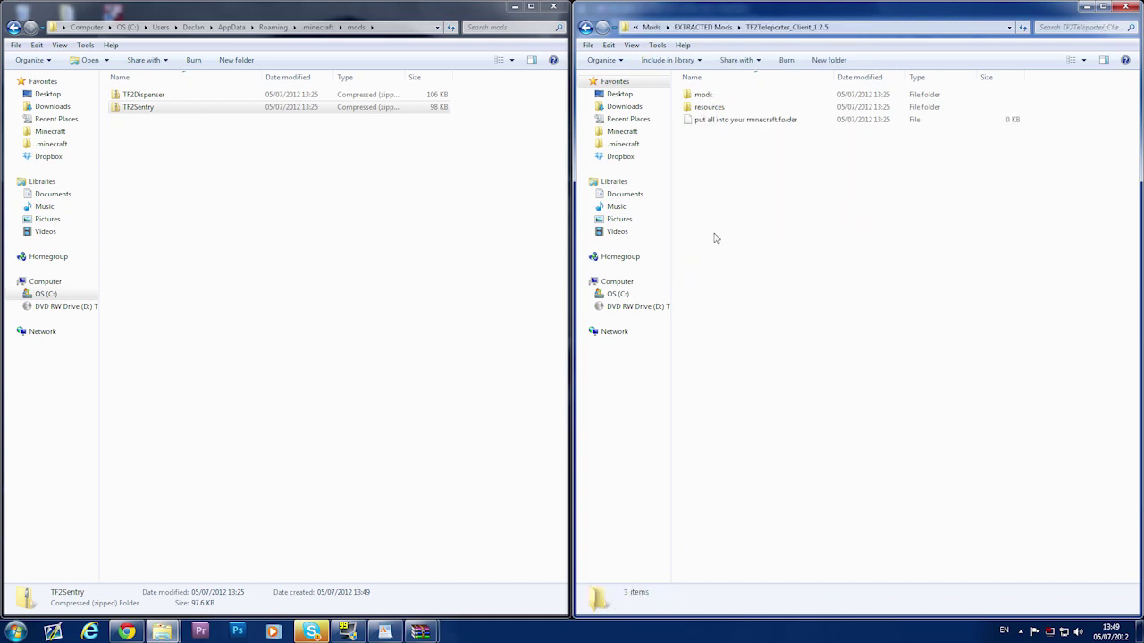
double_click(707, 97)
click(712, 99)
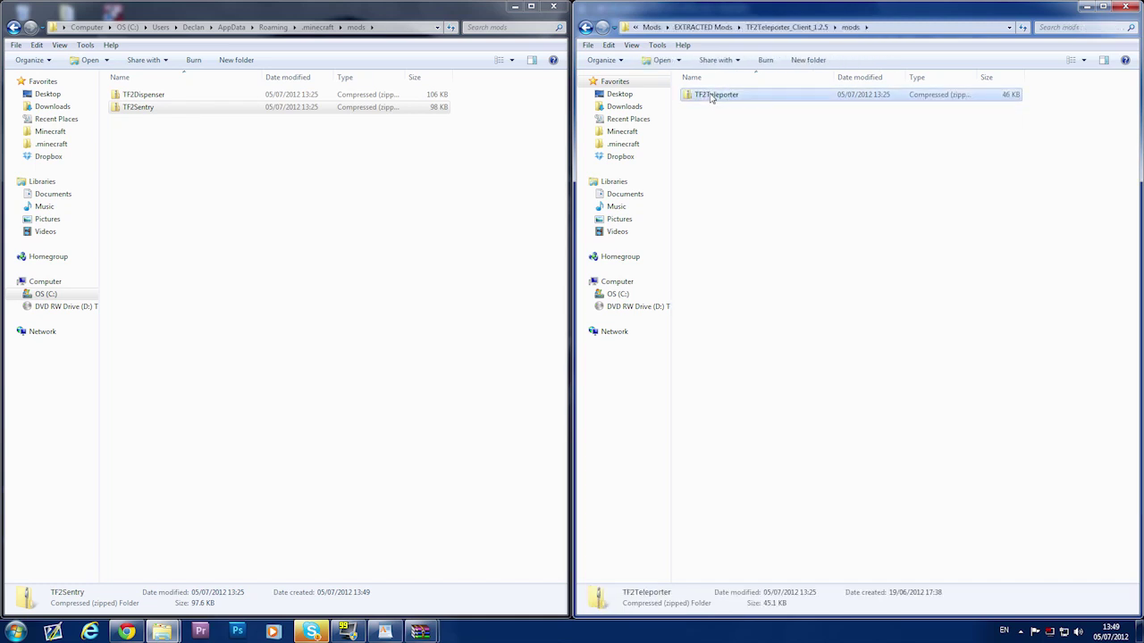
drag(712, 99, 373, 250)
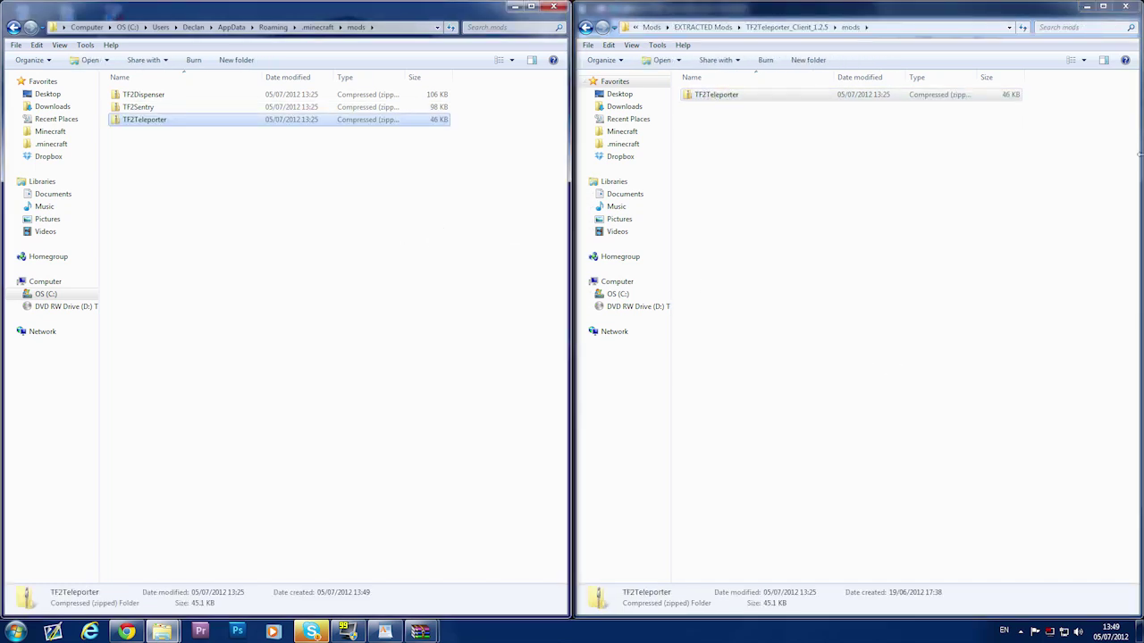
- Close both folder windows, and launch Minecraft from the desktop, logging in with the remembered account
click(1125, 7)
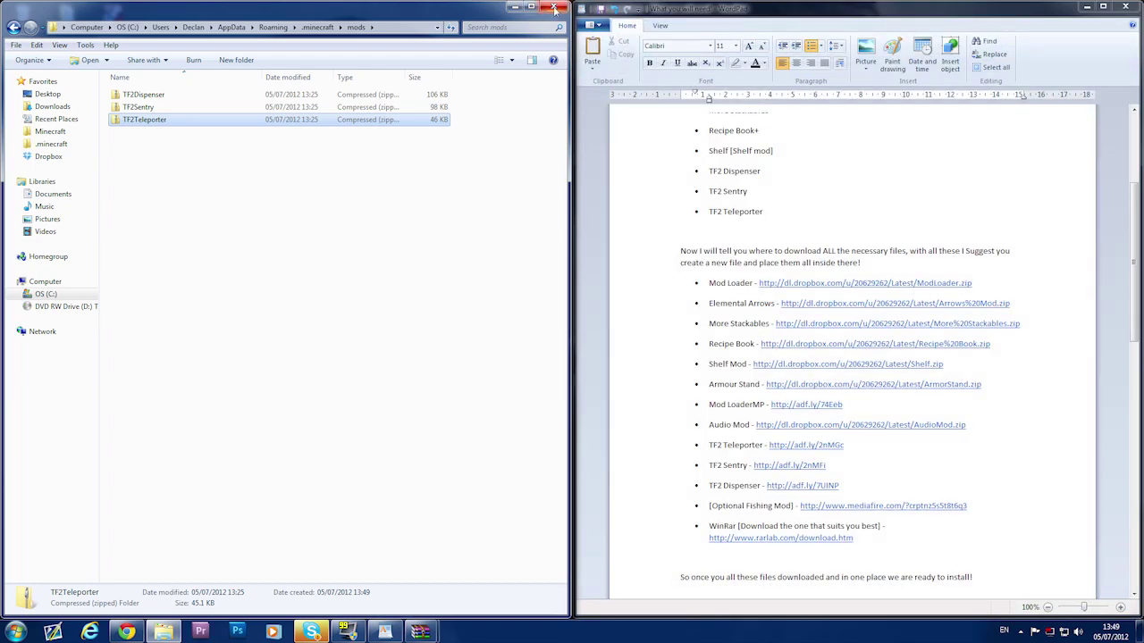
click(554, 8)
double_click(64, 541)
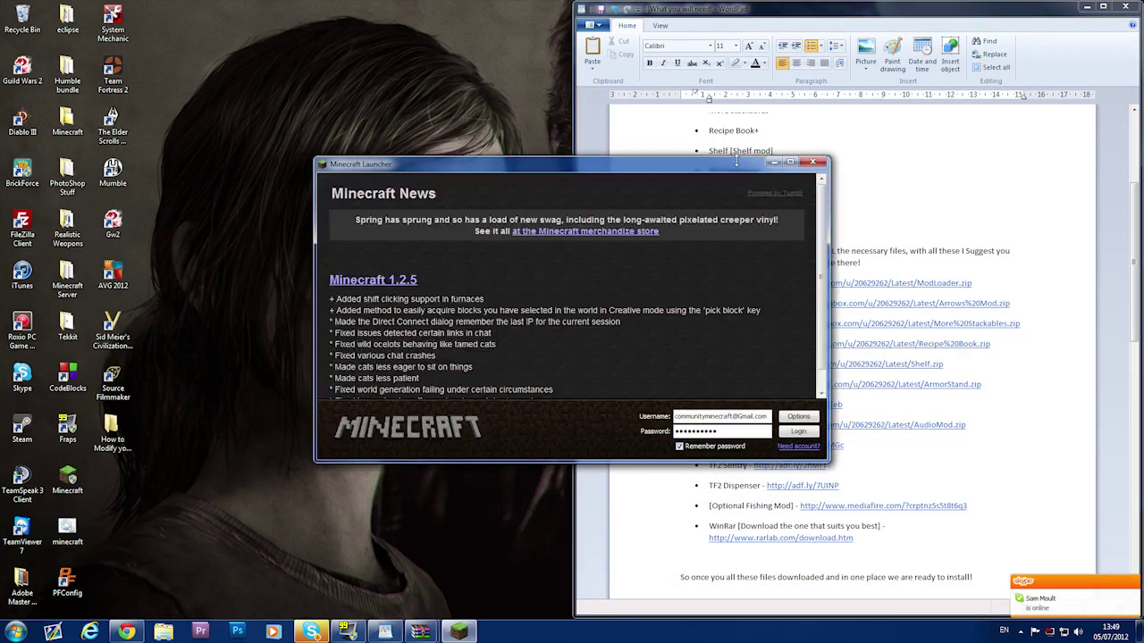
drag(575, 174, 433, 149)
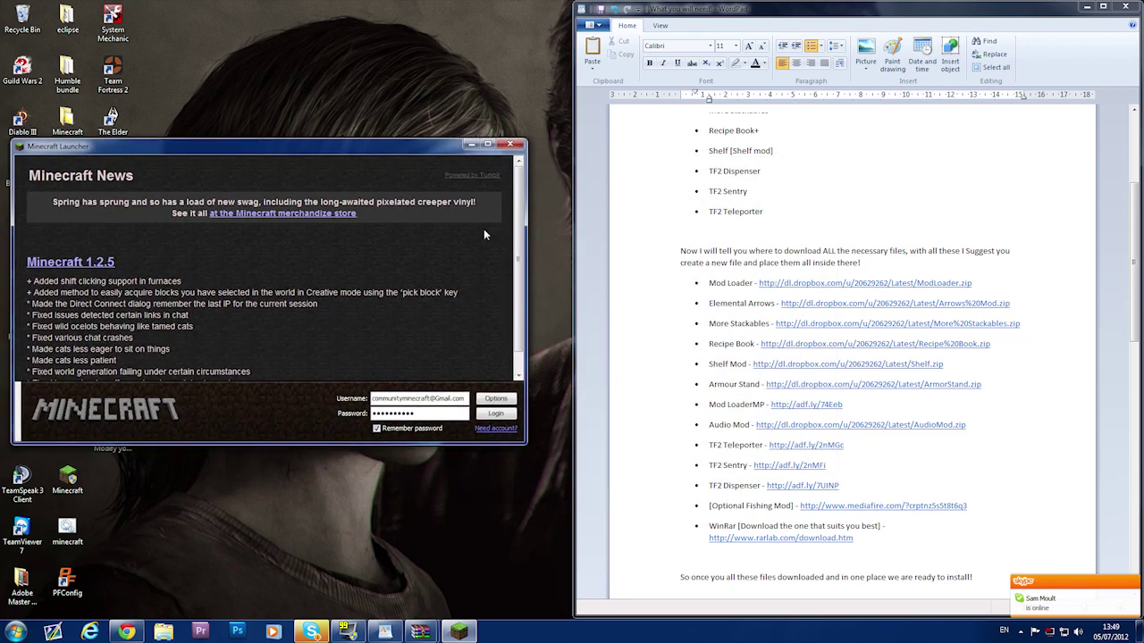
click(495, 413)
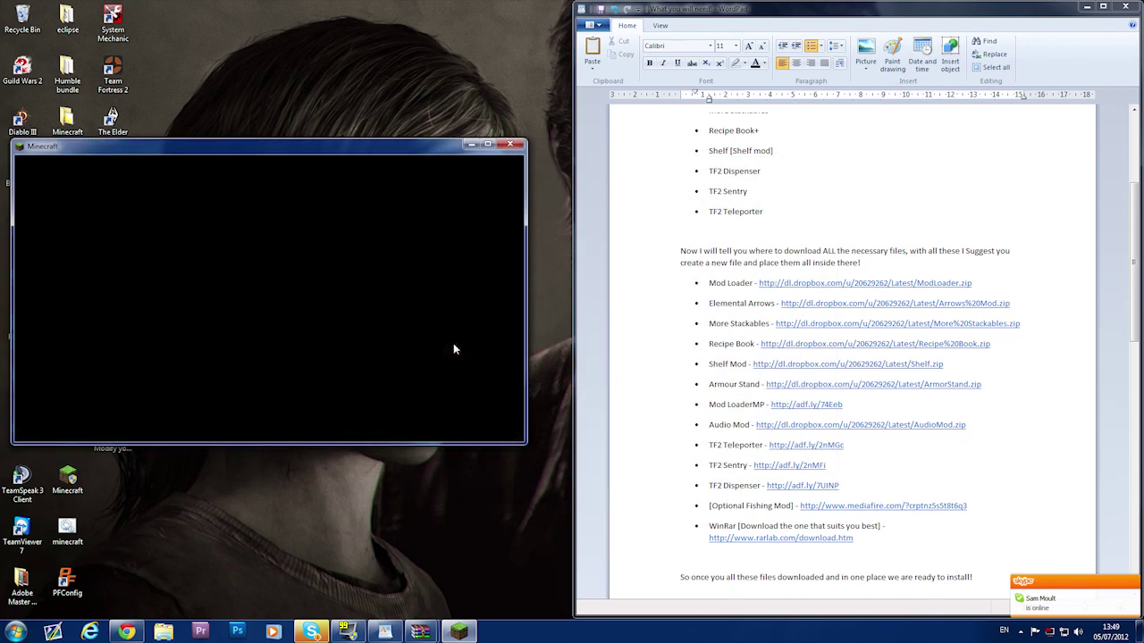
- Maximize the Minecraft window and load the single-player world Test World
click(487, 145)
click(482, 300)
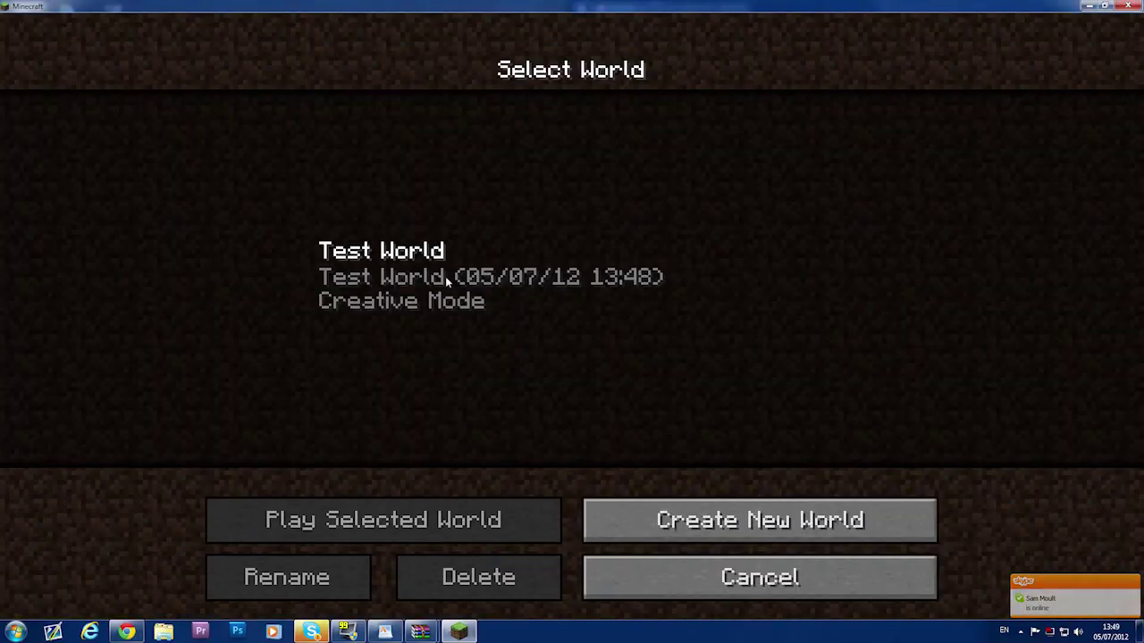
double_click(445, 276)
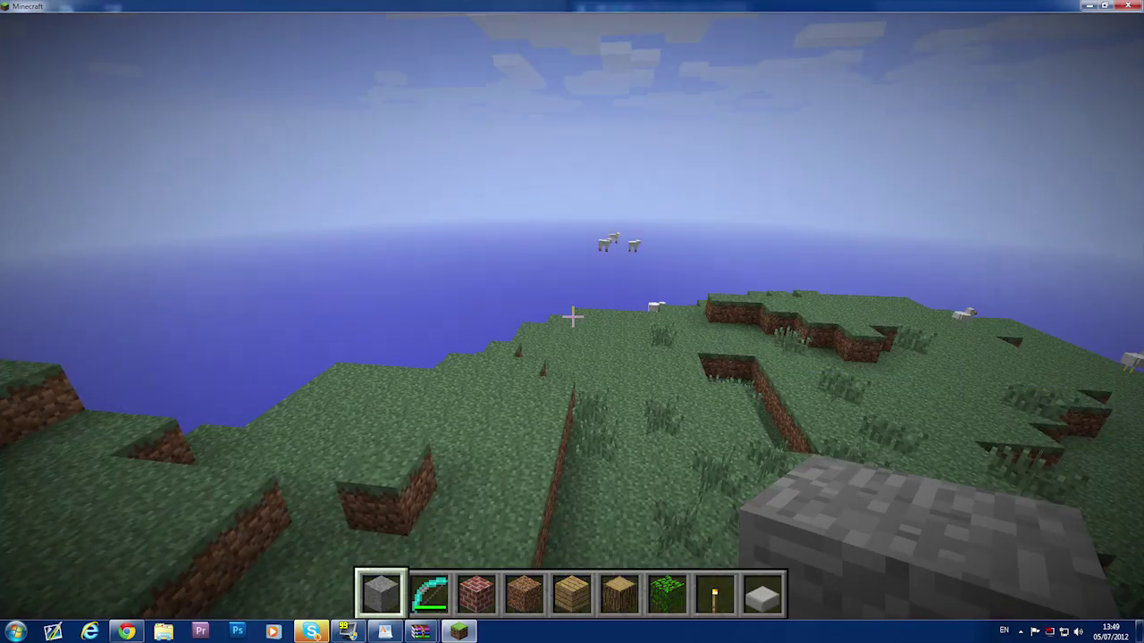
- Put the silver wrench and the Golden Wrench from the creative item selection into the third and fourth hotbar slots
key(e)
scroll(613, 308, down, 20)
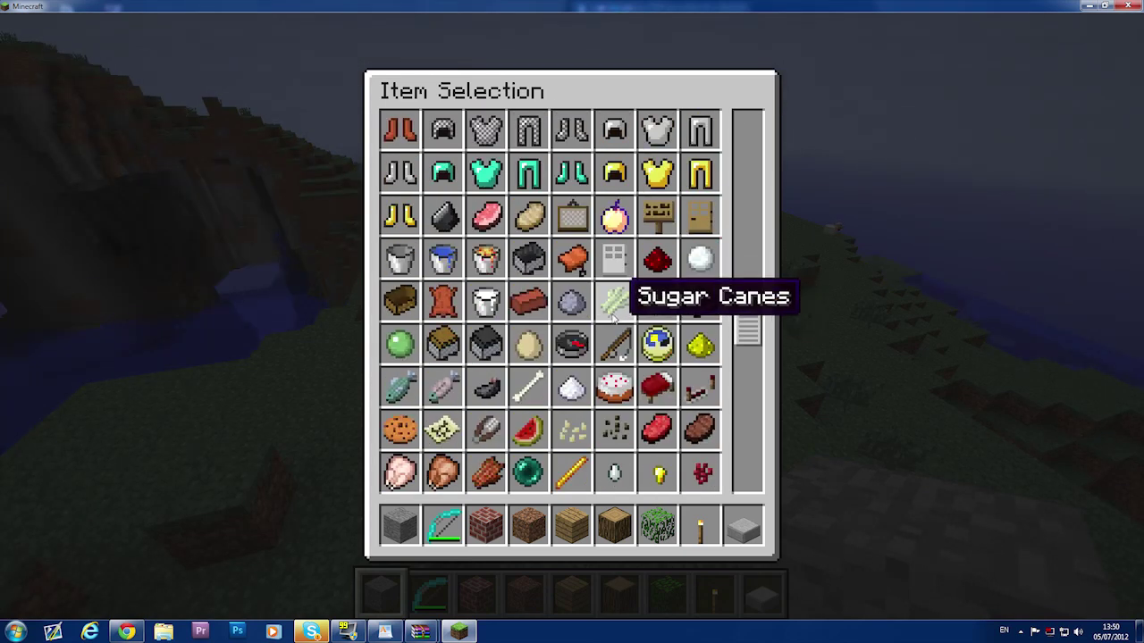
scroll(613, 308, down, 7)
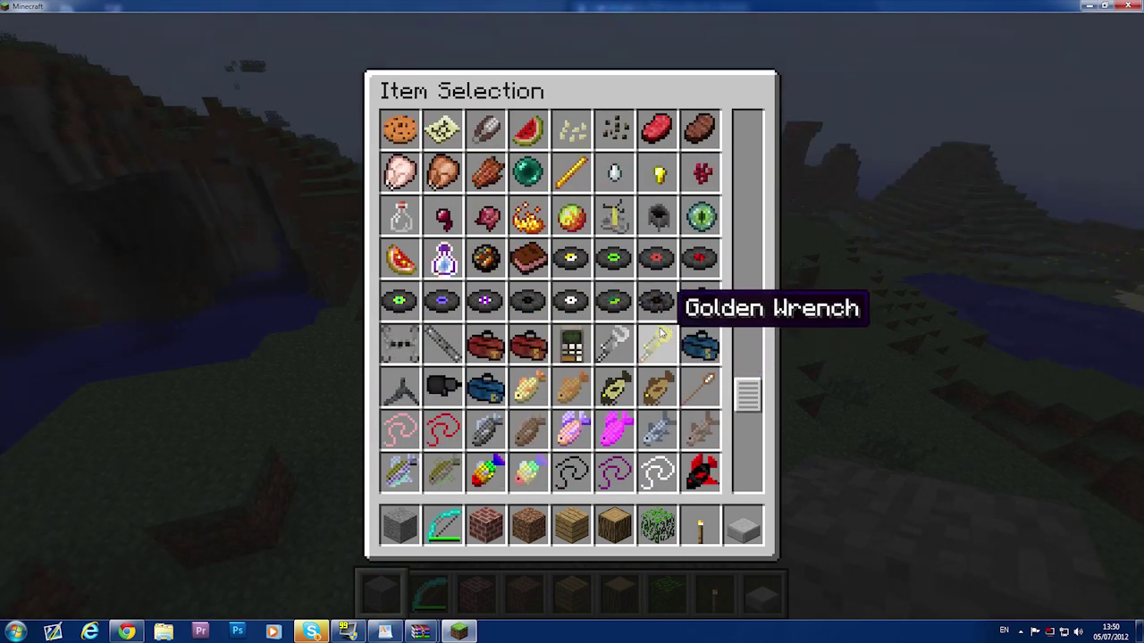
click(613, 344)
click(485, 525)
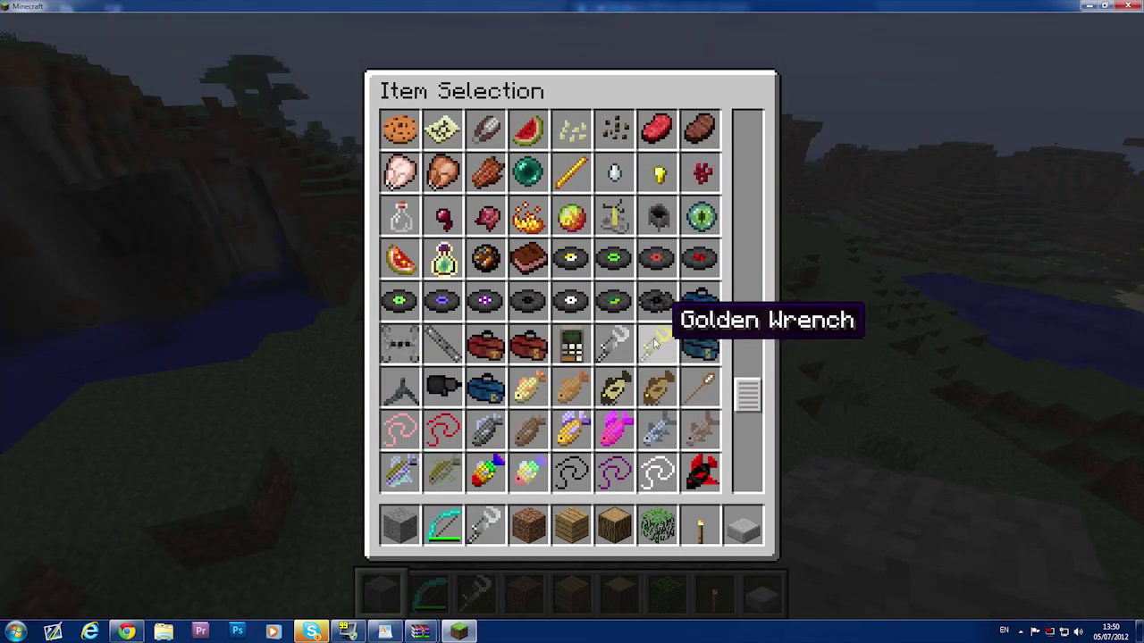
click(655, 344)
click(528, 525)
click(526, 469)
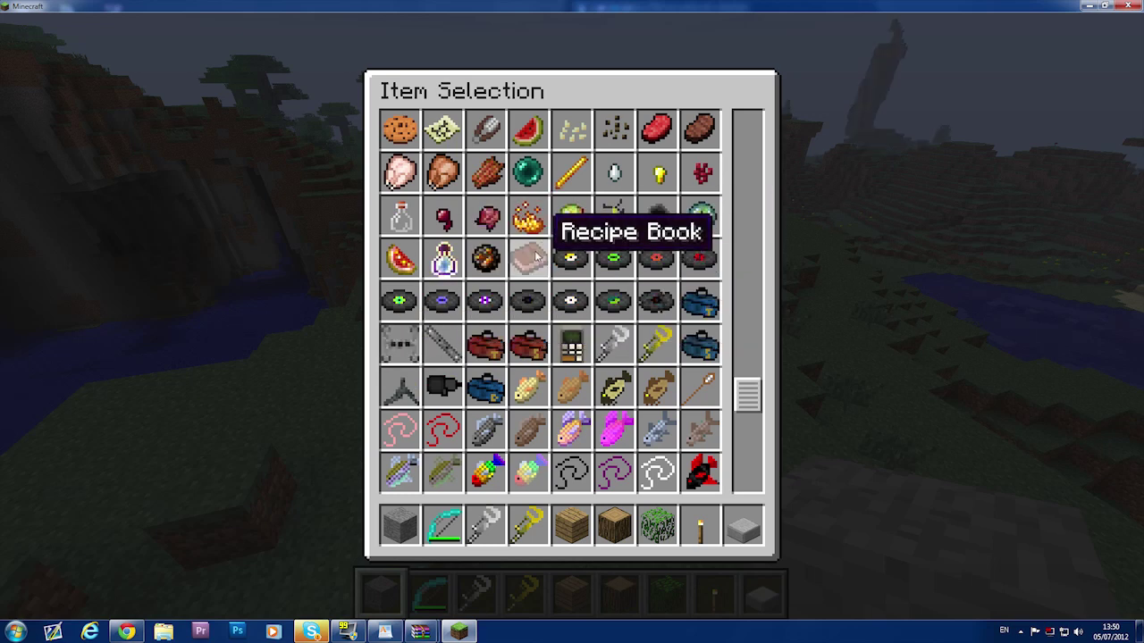
scroll(625, 302, down, 8)
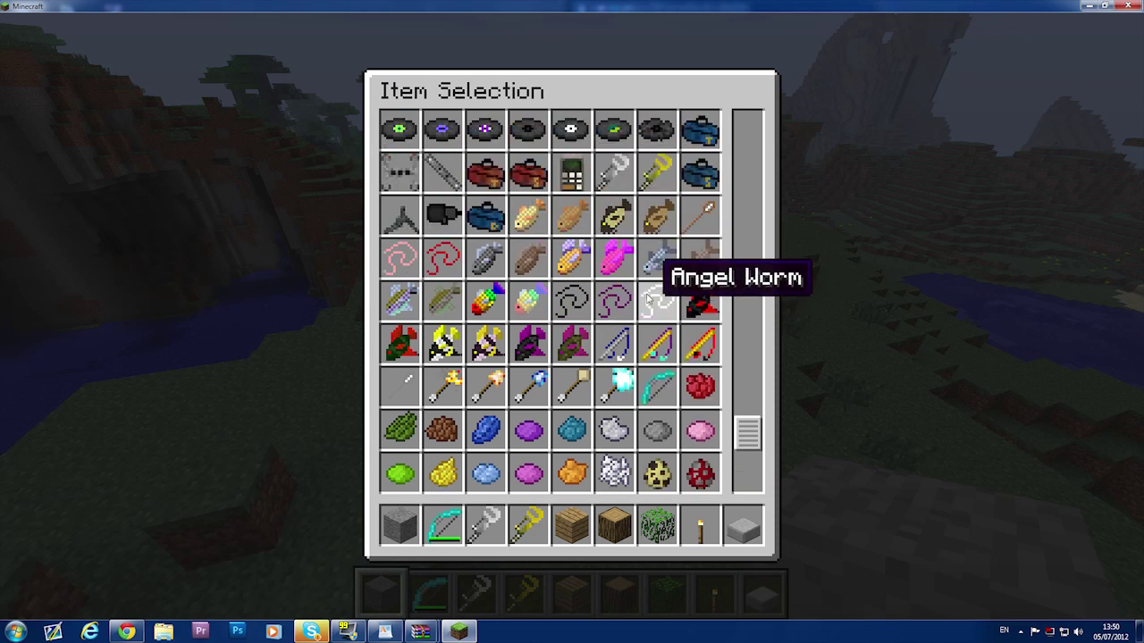
scroll(650, 302, up, 3)
key(e)
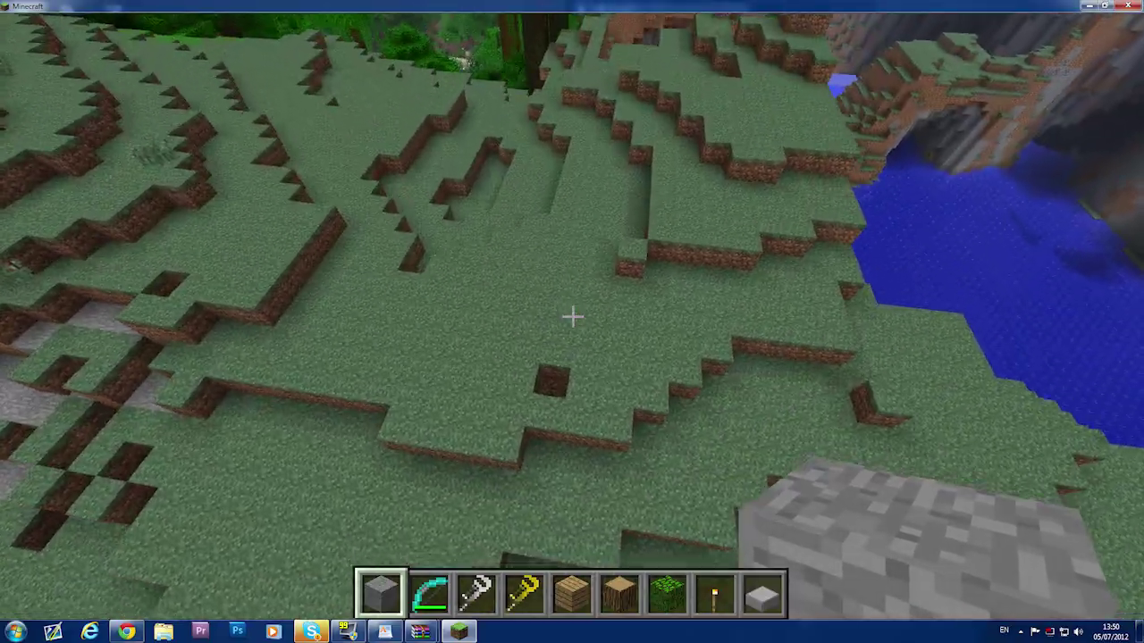
- Switch the held hotbar item from stone to the wood log
key(3)
key(5)
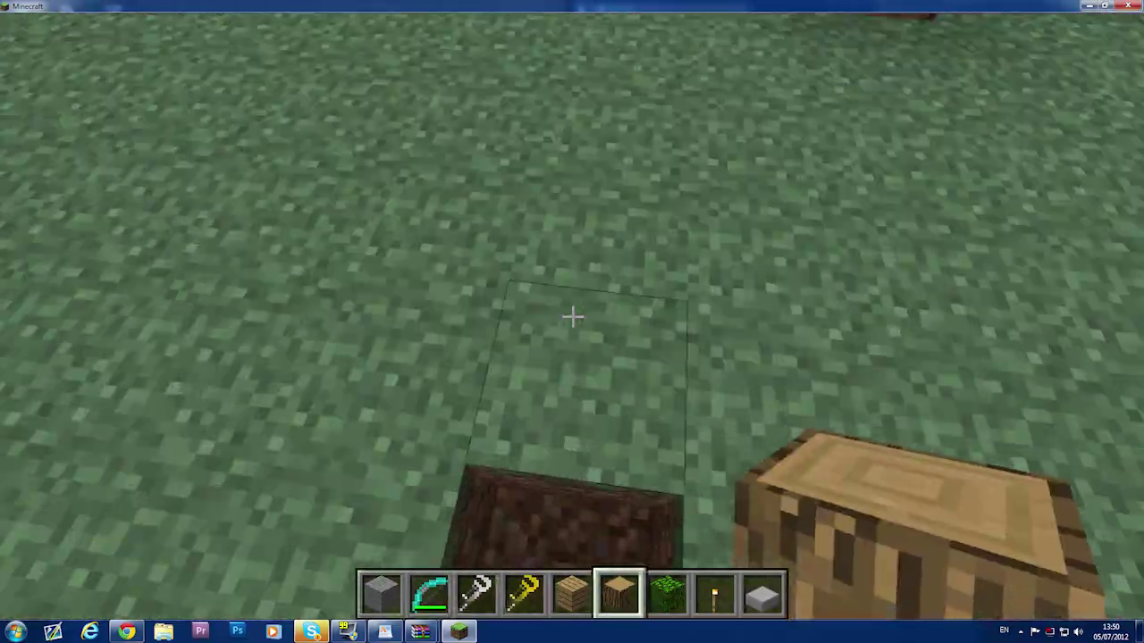